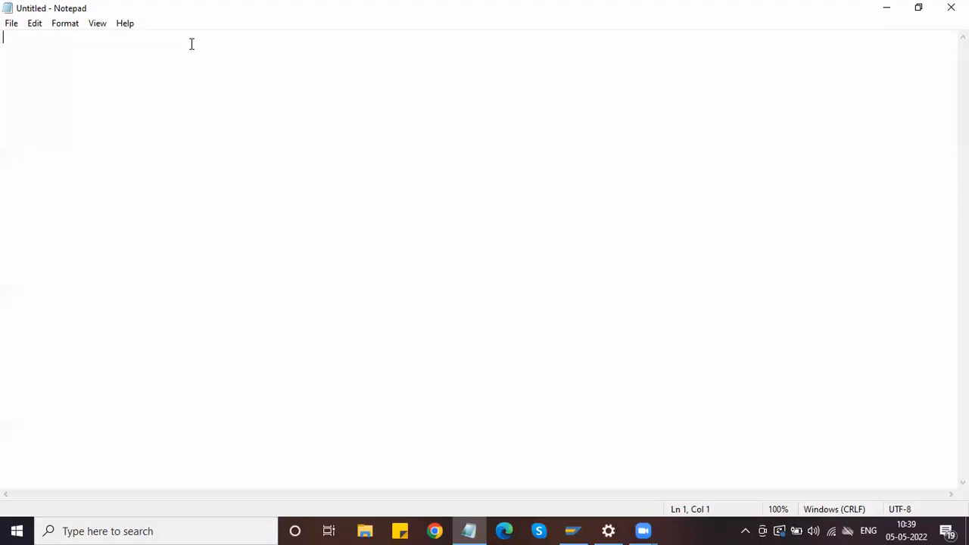
Log on to SAP MM client 800 with the user name and password, continuing past the multiple-logon notice
{"action": "left_click", "coordinate": [573, 529]}
{"action": "left_click", "coordinate": [246, 112]}
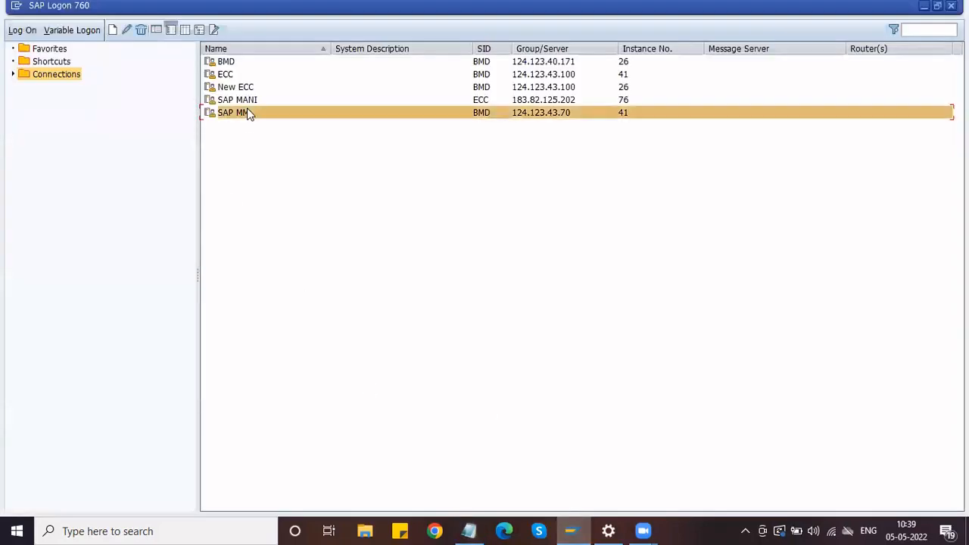
{"action": "left_click", "coordinate": [15, 30]}
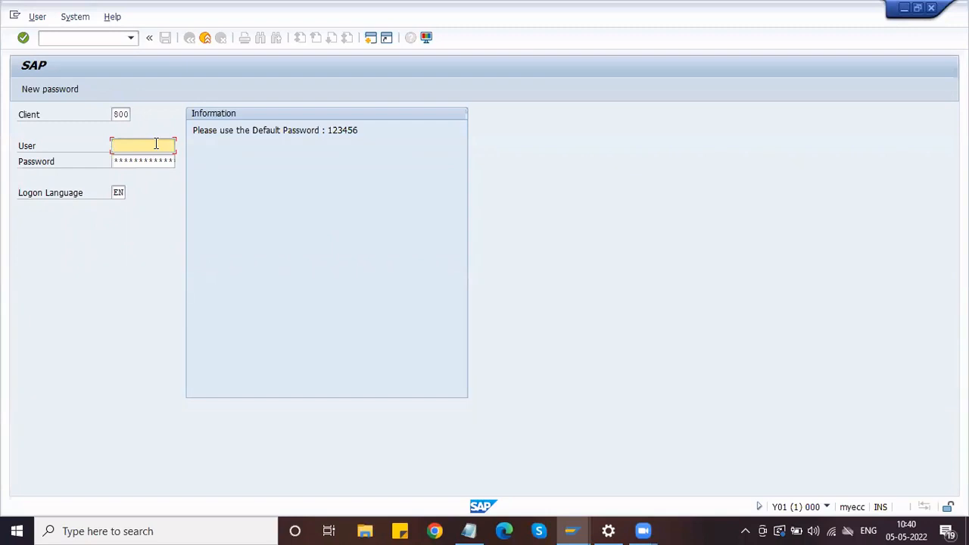
{"action": "type", "text": "mm"}
{"action": "key", "text": "Down"}
{"action": "key", "text": "Tab"}
{"action": "type", "text": "1234567"}
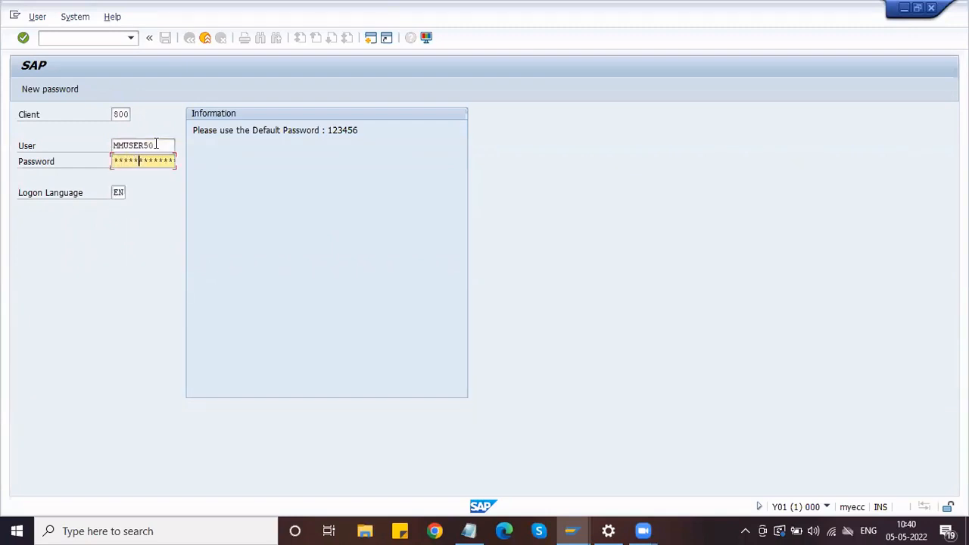
{"action": "key", "text": "Return"}
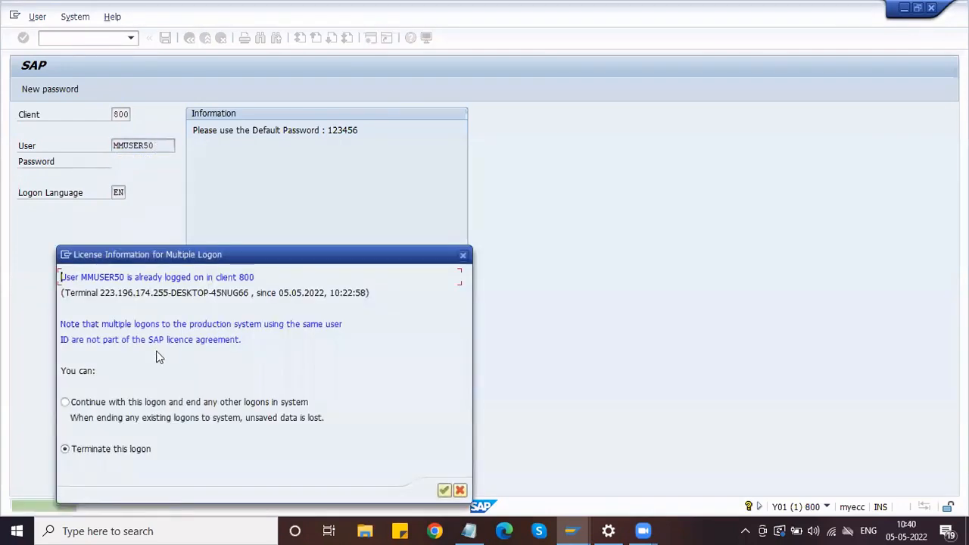
{"action": "left_click", "coordinate": [170, 405]}
{"action": "key", "text": "Return"}
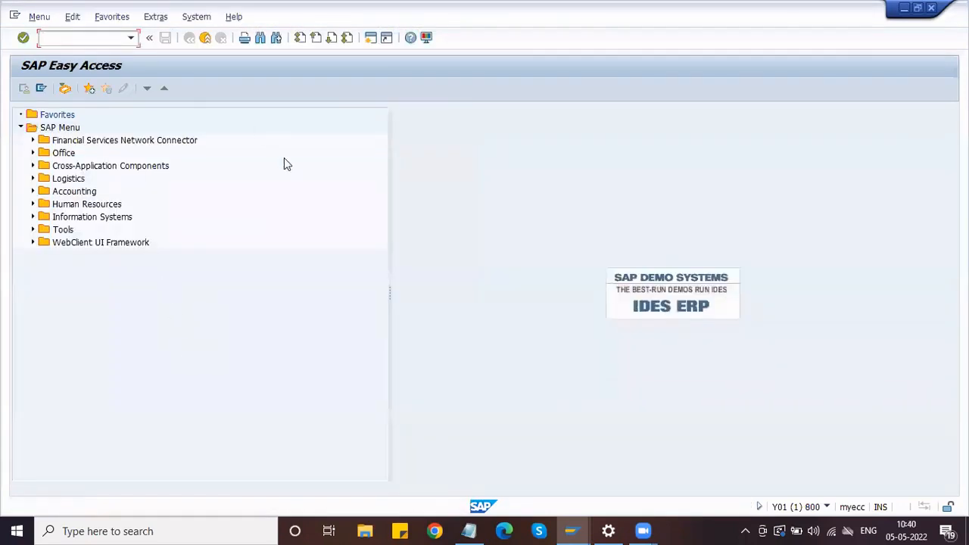
Run transaction SPRO and open the SAP Reference IMG
{"action": "type", "text": "spro"}
{"action": "key", "text": "Return"}
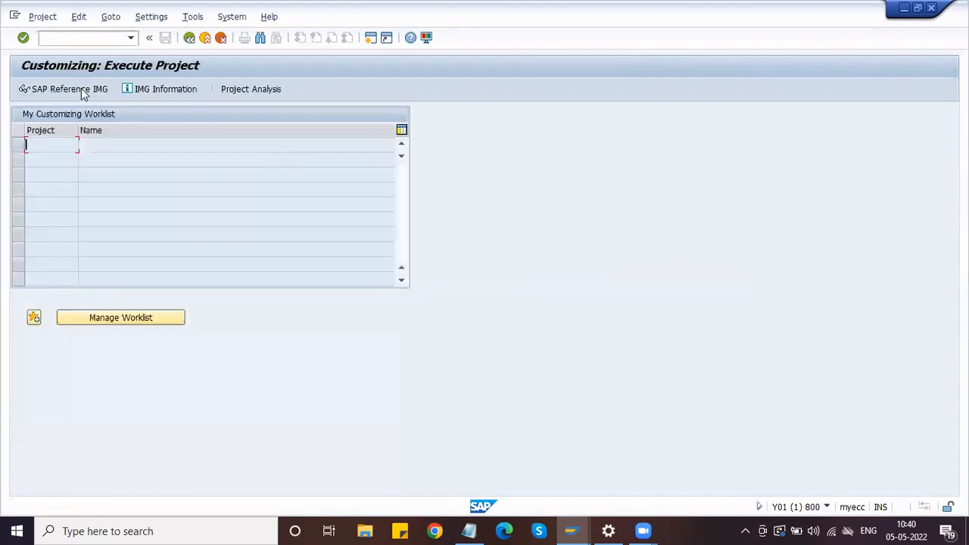
{"action": "left_click", "coordinate": [81, 88]}
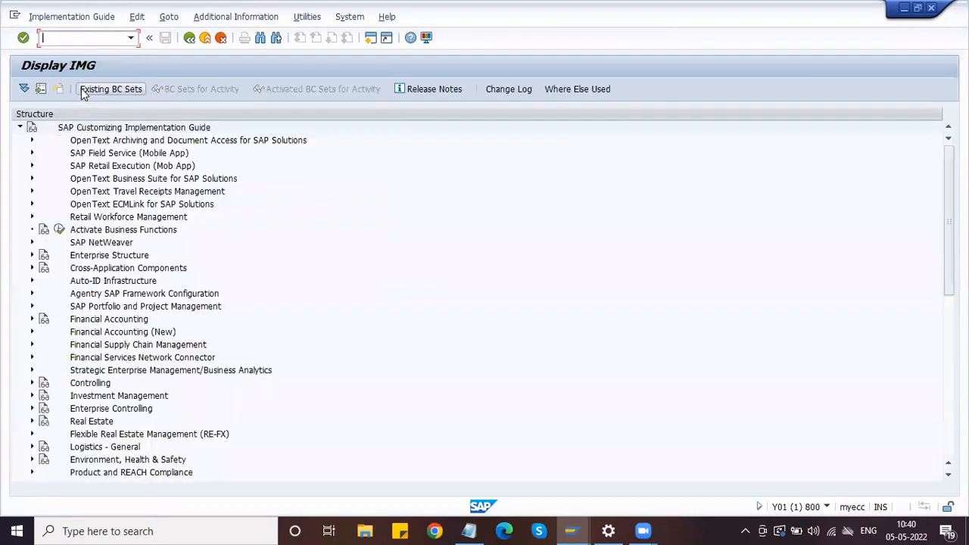
Expand Materials Management > Purchasing > Purchasing Info Record and execute Define Number Ranges
{"action": "scroll", "coordinate": [125, 295], "scroll_direction": "down", "scroll_amount": 5}
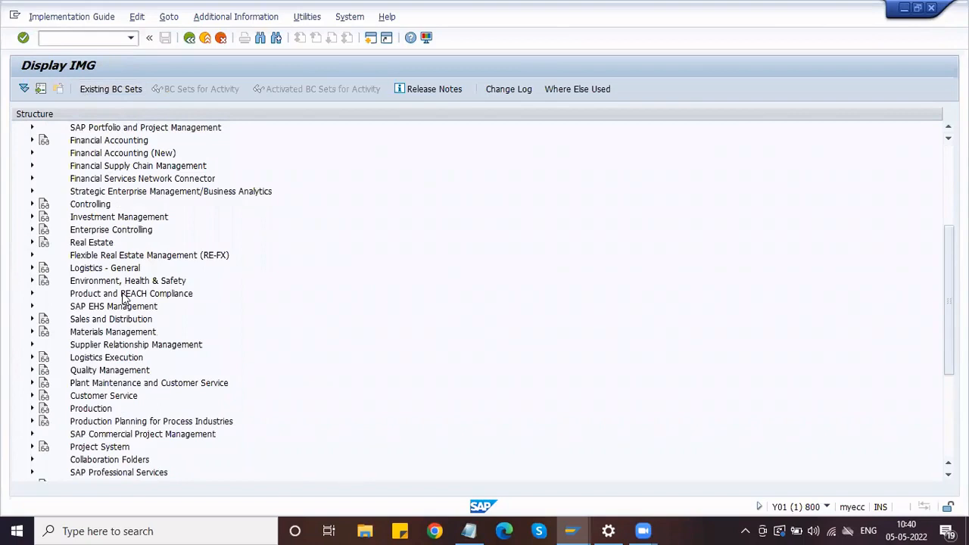
{"action": "left_click", "coordinate": [119, 332]}
{"action": "left_click", "coordinate": [33, 332]}
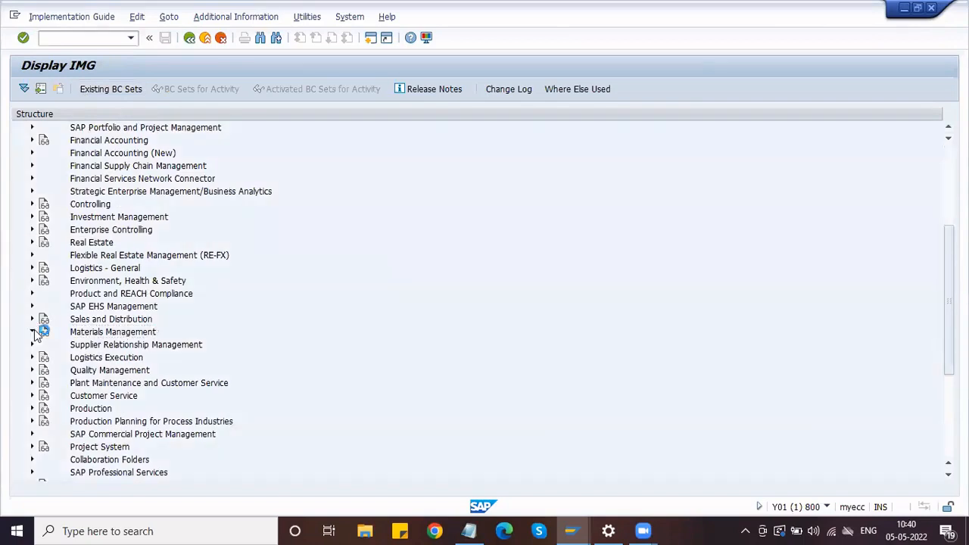
{"action": "scroll", "coordinate": [42, 280], "scroll_direction": "down", "scroll_amount": 3}
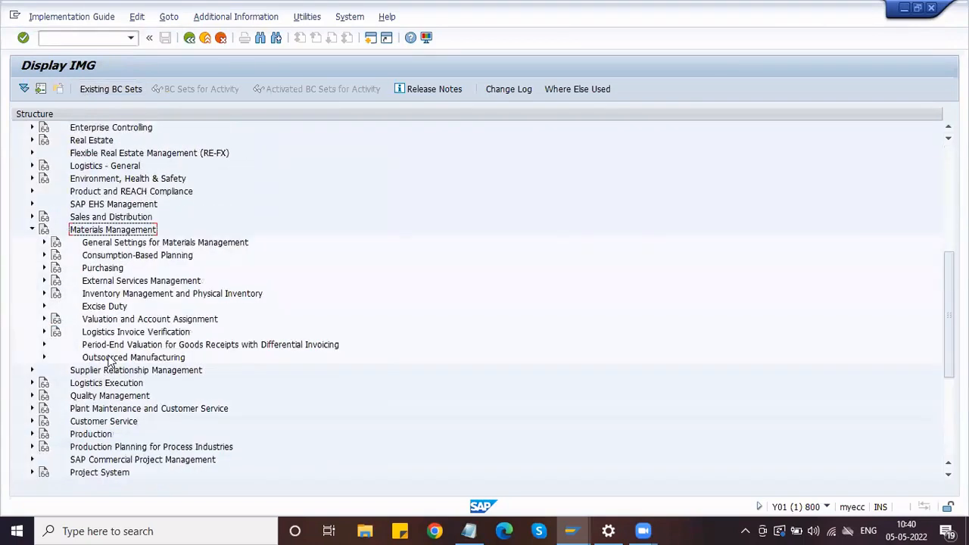
{"action": "left_click", "coordinate": [44, 269]}
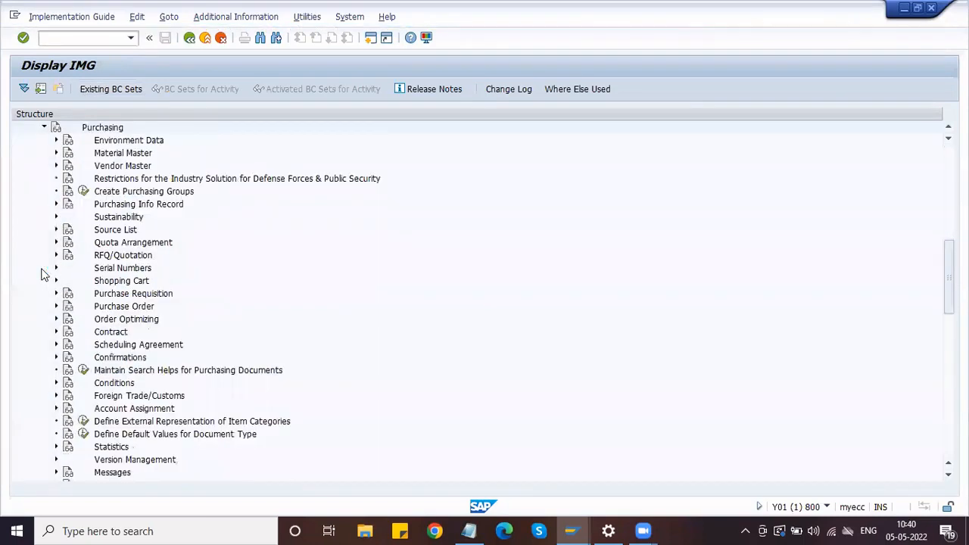
{"action": "left_click", "coordinate": [109, 208]}
{"action": "left_click", "coordinate": [56, 204]}
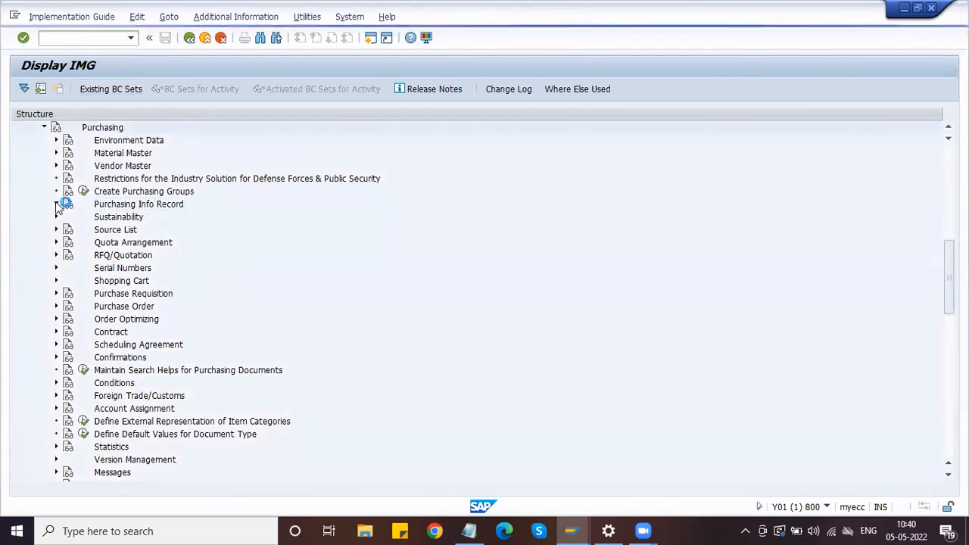
{"action": "left_click", "coordinate": [132, 217]}
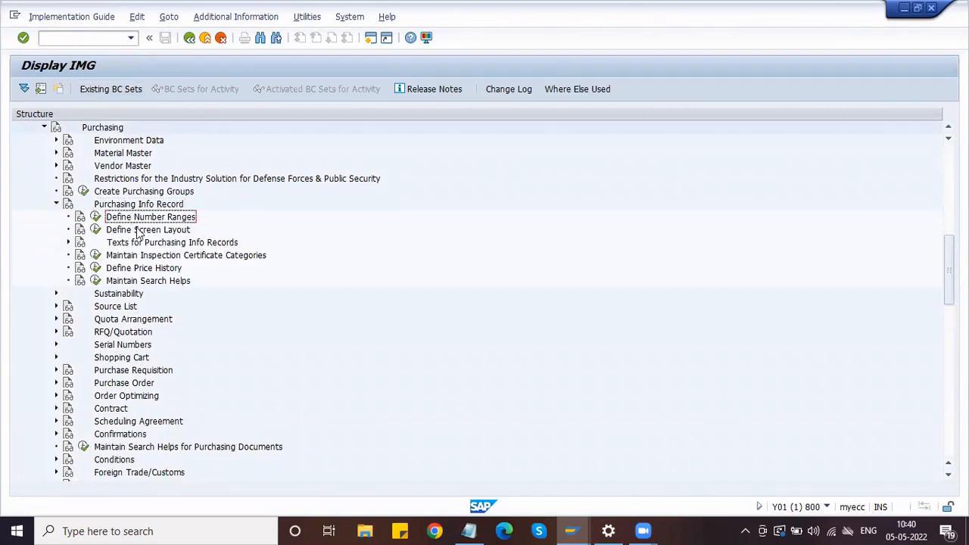
{"action": "left_click", "coordinate": [140, 230]}
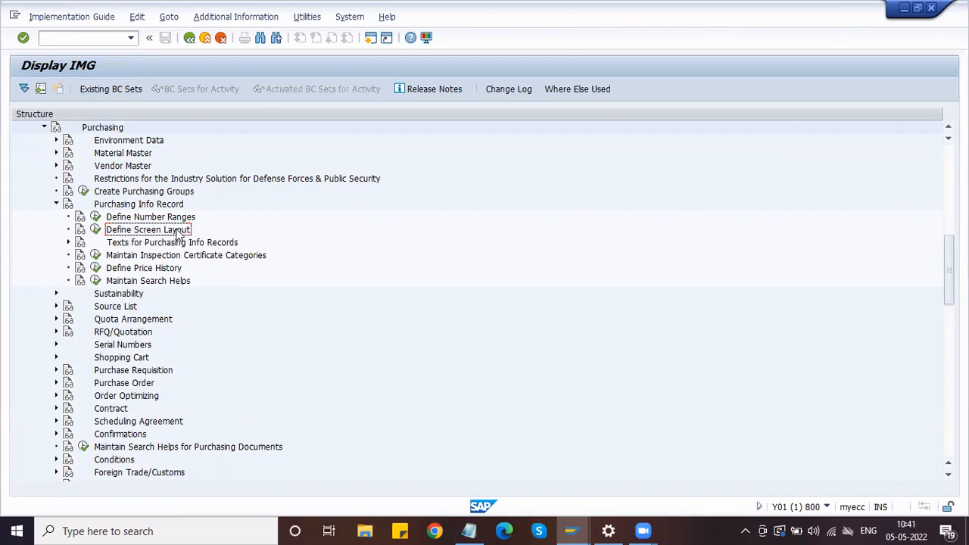
{"action": "left_click", "coordinate": [131, 218]}
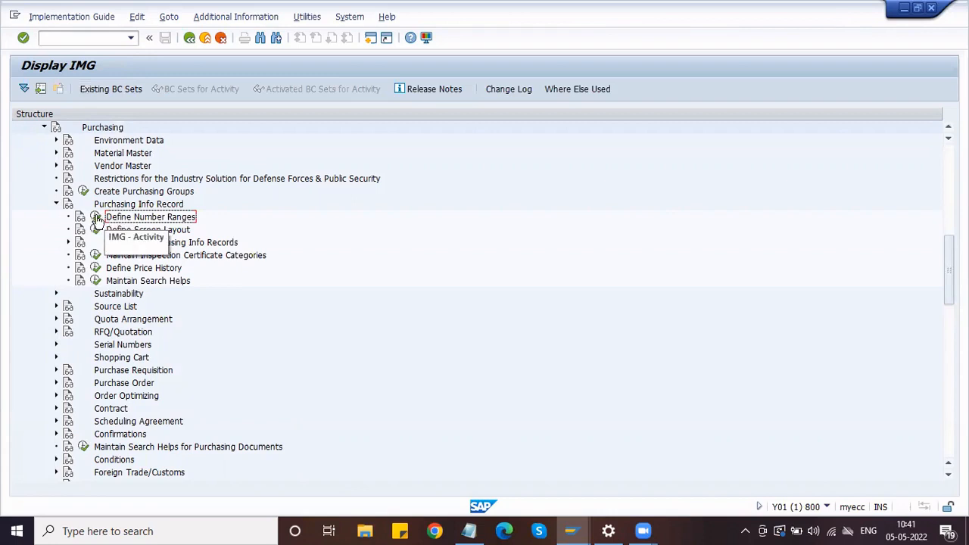
{"action": "left_click", "coordinate": [96, 218]}
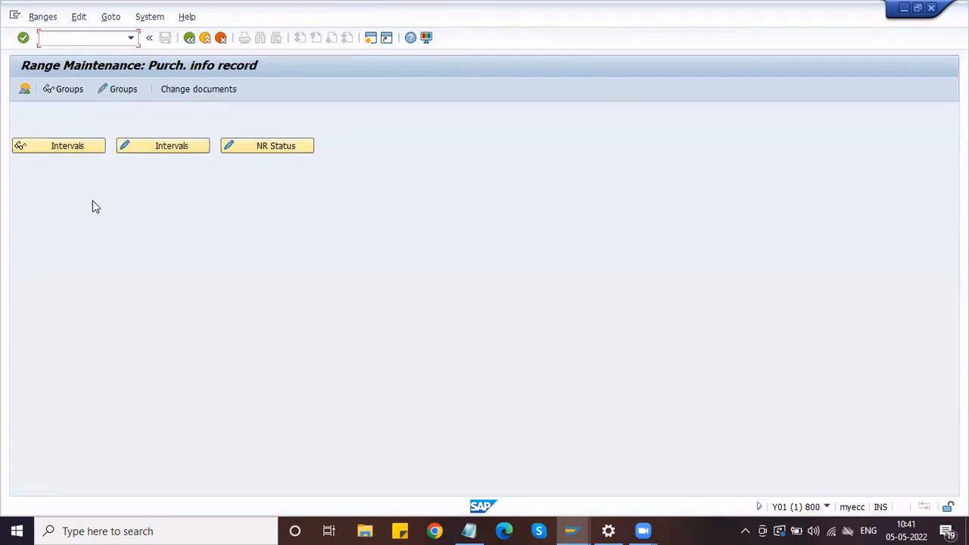
Display the existing INFOSATZ number intervals and the number range groups, including element IL
{"action": "left_click", "coordinate": [76, 149]}
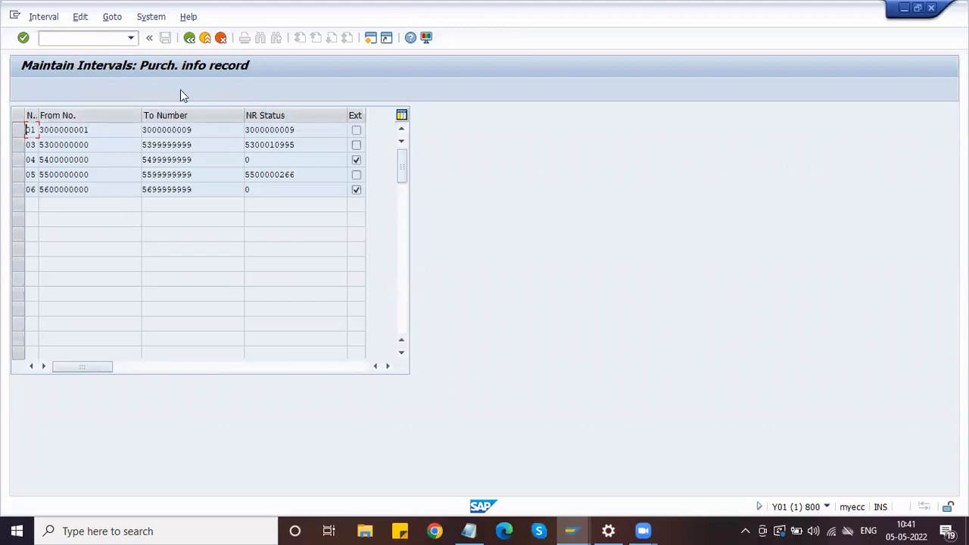
{"action": "left_click", "coordinate": [189, 38]}
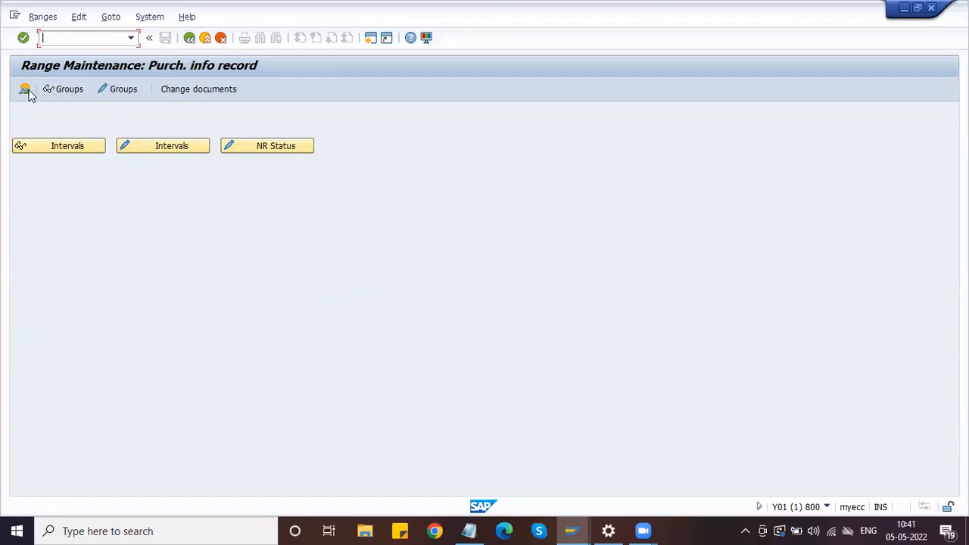
{"action": "left_click", "coordinate": [76, 88]}
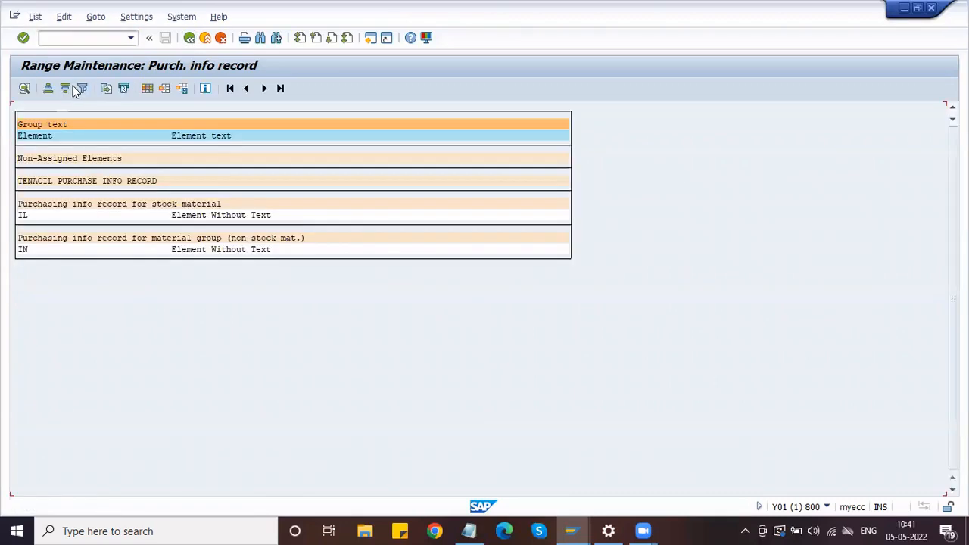
{"action": "left_click", "coordinate": [26, 219]}
{"action": "left_click", "coordinate": [190, 38]}
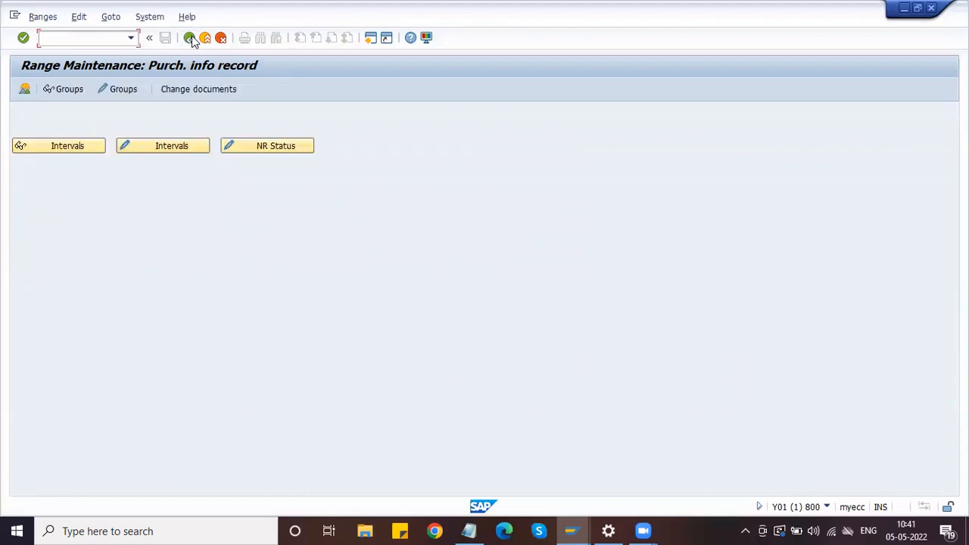
{"action": "left_click", "coordinate": [24, 89]}
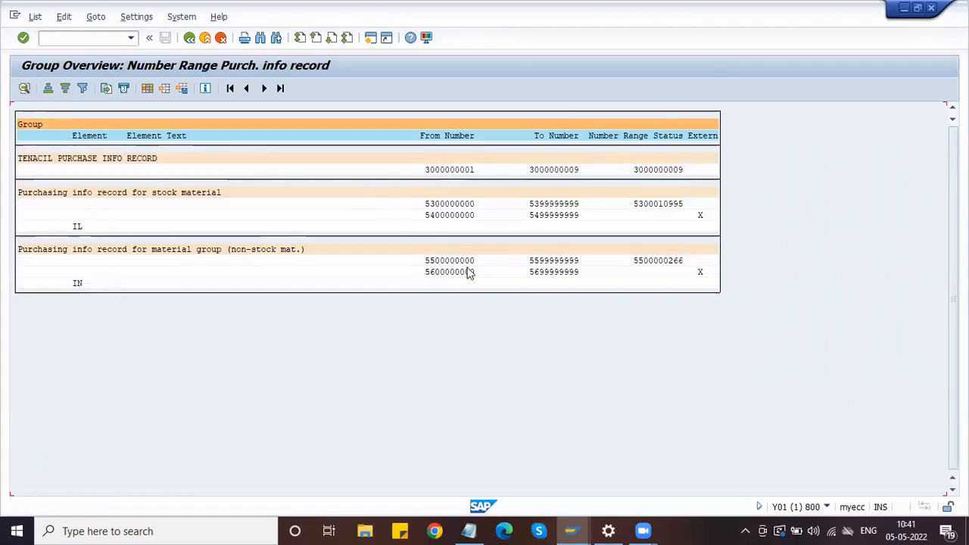
{"action": "left_click", "coordinate": [450, 136]}
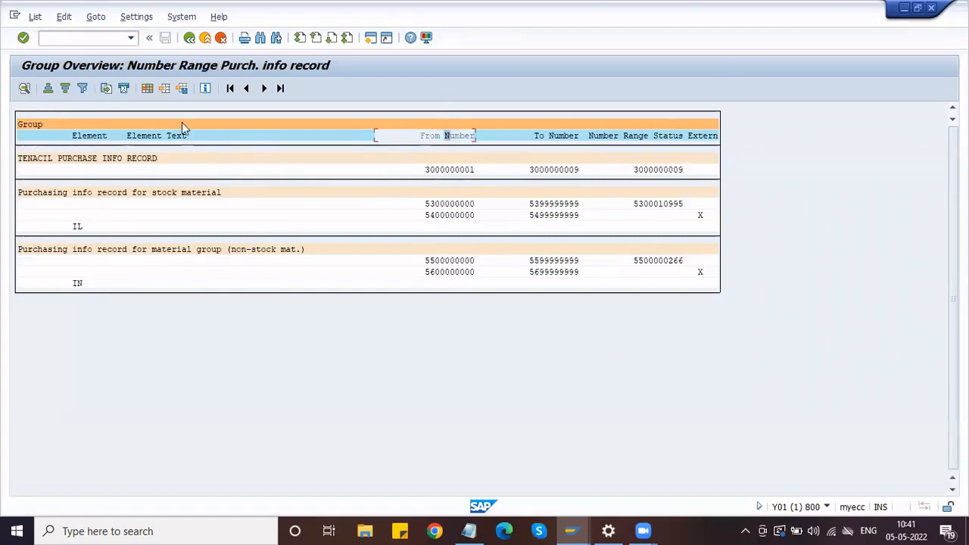
{"action": "left_click", "coordinate": [48, 88]}
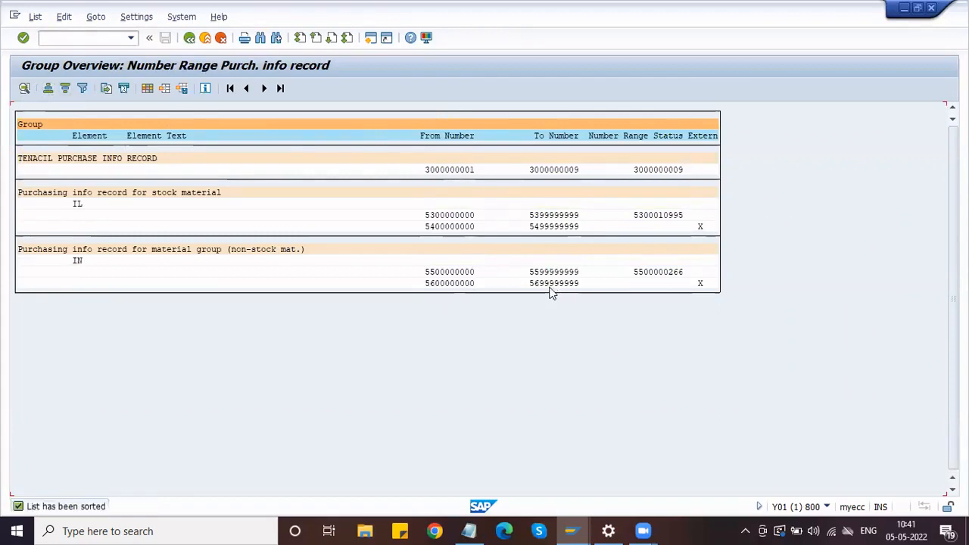
{"action": "left_click_drag", "start_coordinate": [529, 283], "coordinate": [586, 282]}
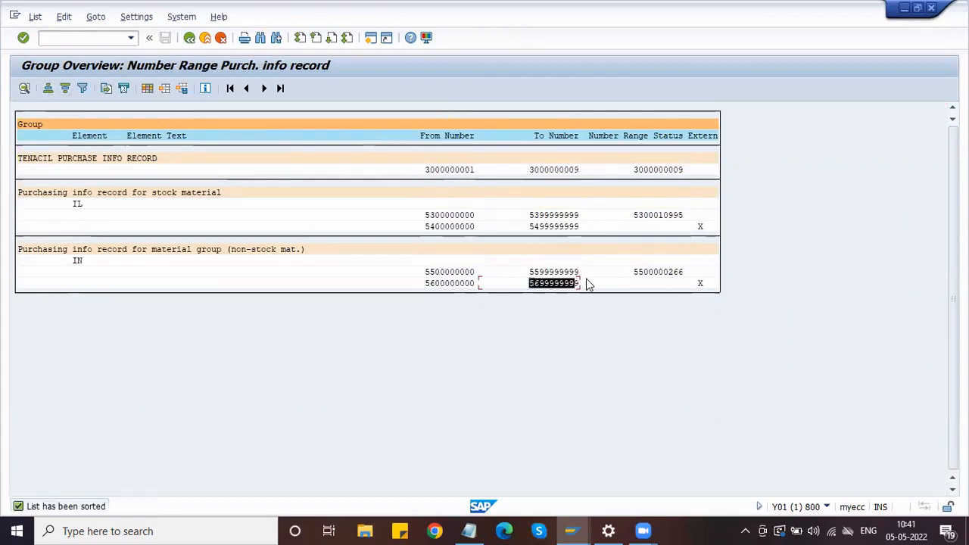
{"action": "key", "text": "ctrl+c"}
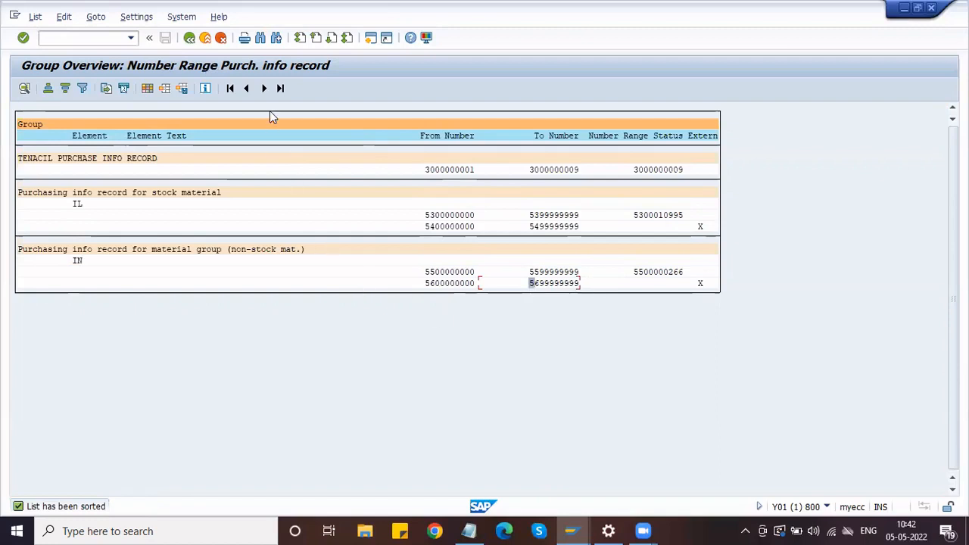
{"action": "left_click", "coordinate": [191, 40]}
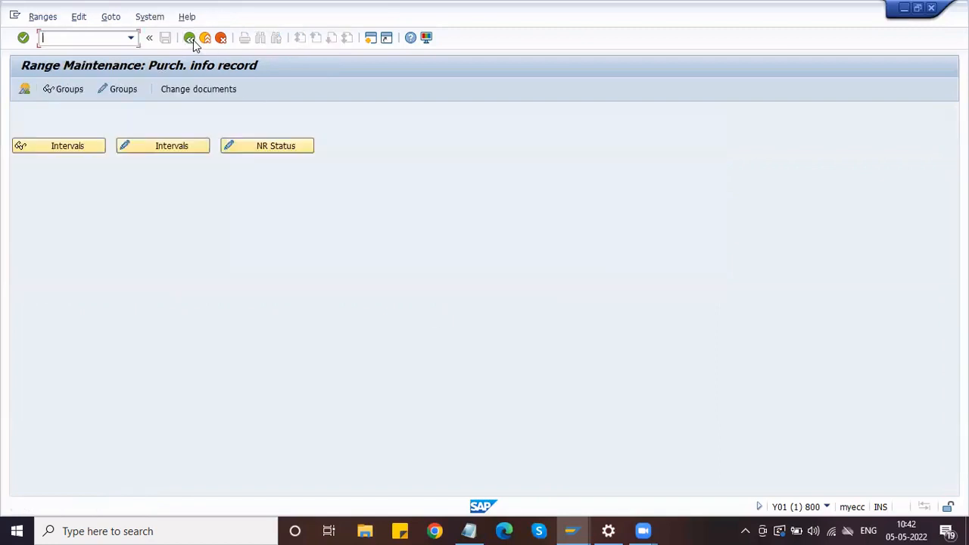
{"action": "left_click", "coordinate": [113, 90]}
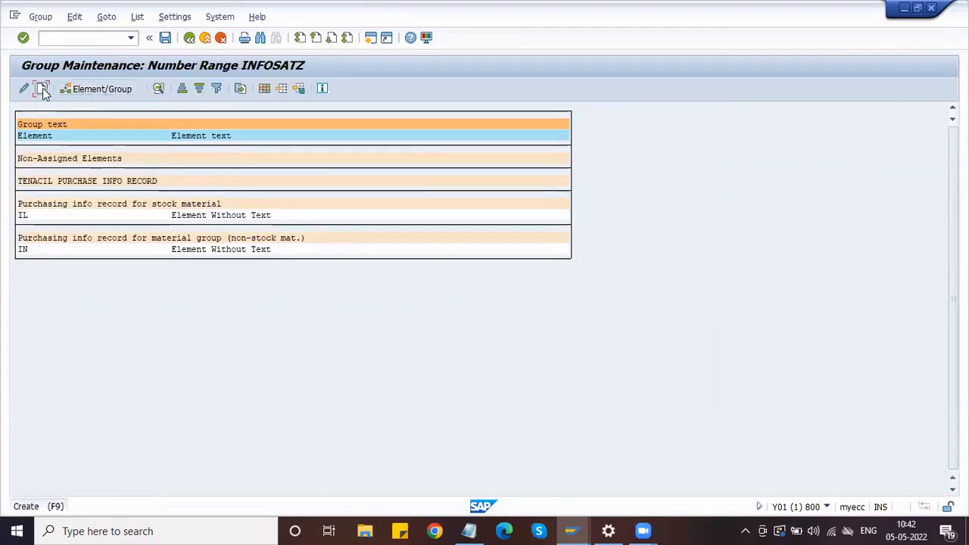
Create a new number range group named 'Info Record:Number Range'
{"action": "left_click", "coordinate": [42, 88]}
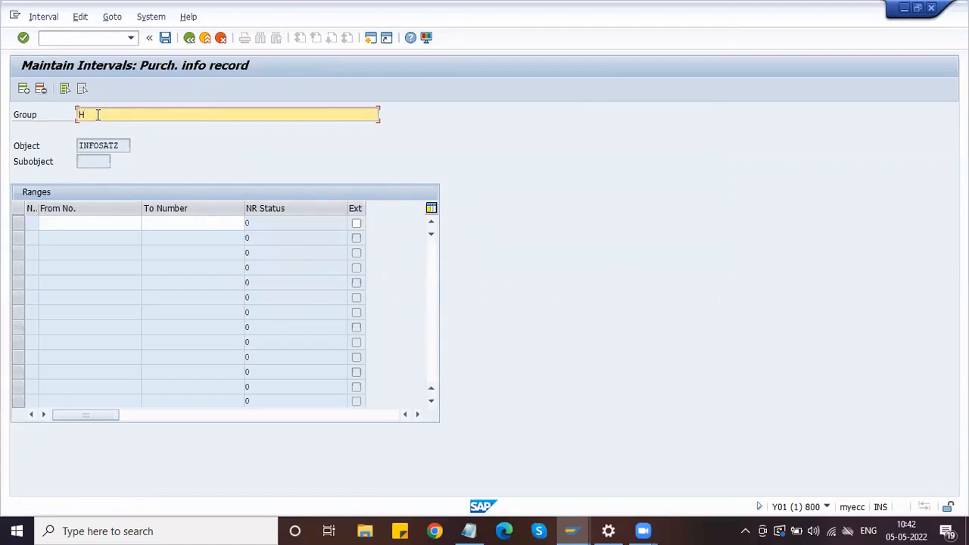
{"action": "type", "text": "Infor Record:Number Range"}
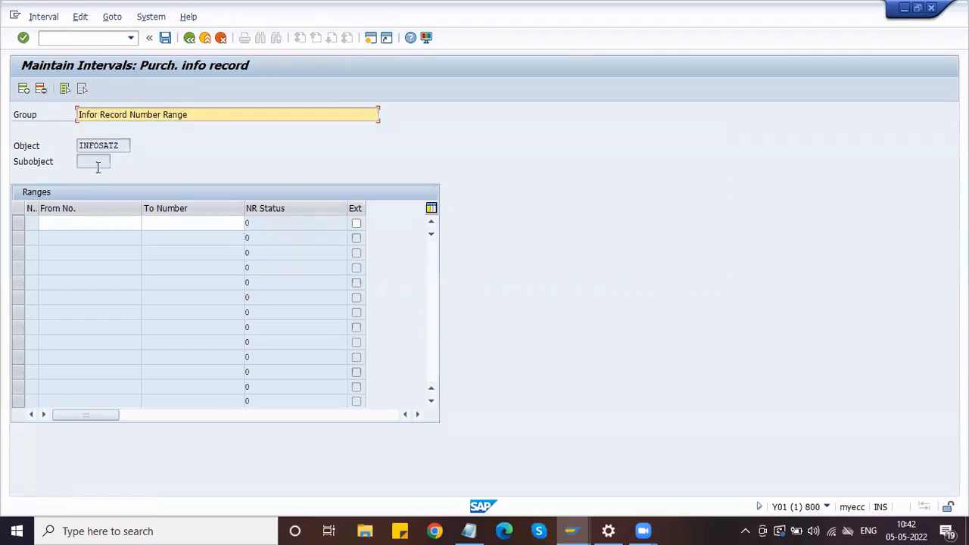
{"action": "left_click_drag", "start_coordinate": [90, 114], "coordinate": [120, 114]}
{"action": "left_click", "coordinate": [96, 114]}
{"action": "key", "text": "BackSpace"}
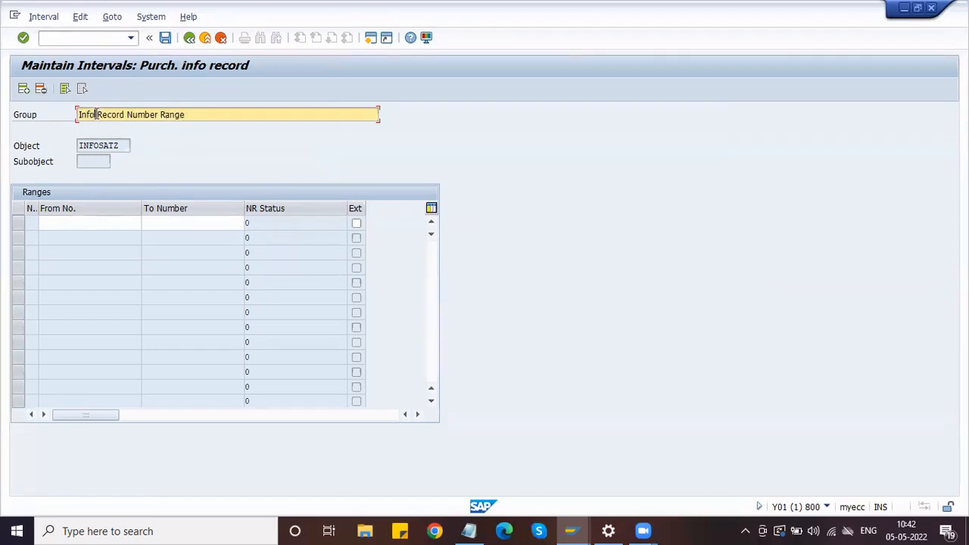
{"action": "left_click", "coordinate": [101, 221]}
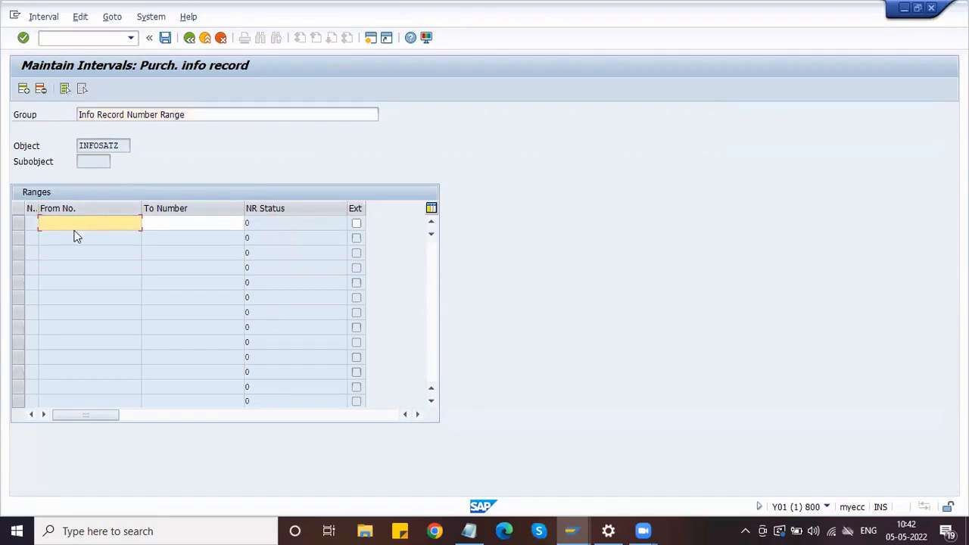
{"action": "type", "text": "5700000000"}
{"action": "key", "text": "Tab"}
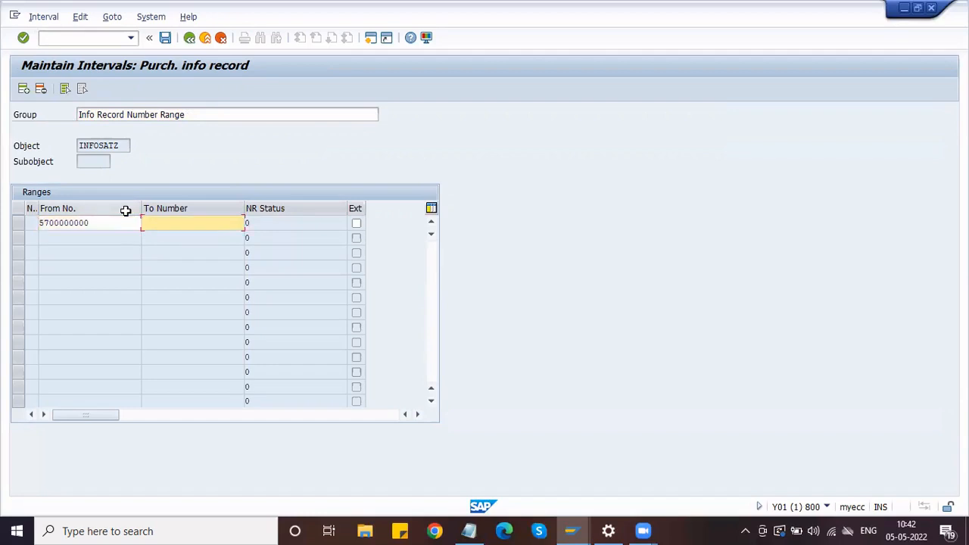
{"action": "type", "text": "5799999999"}
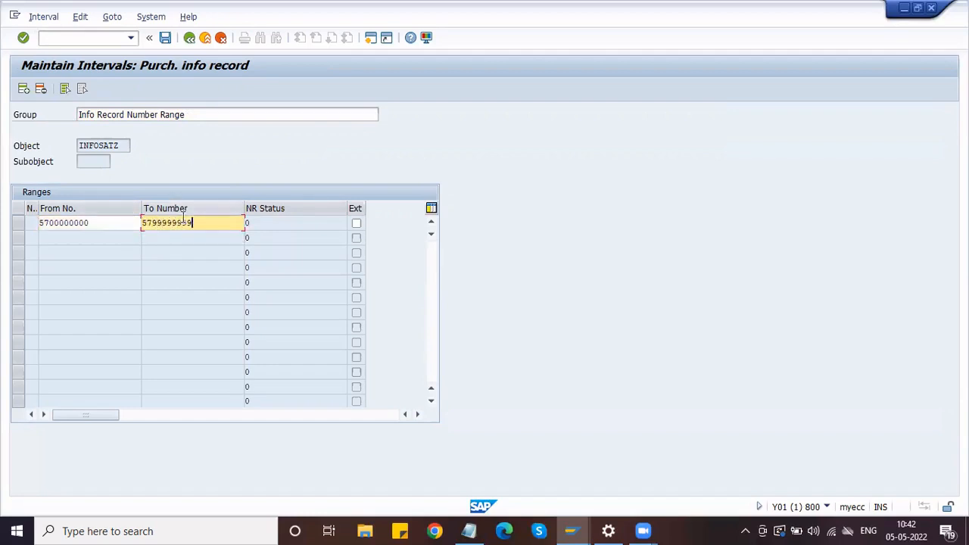
{"action": "key", "text": "Return"}
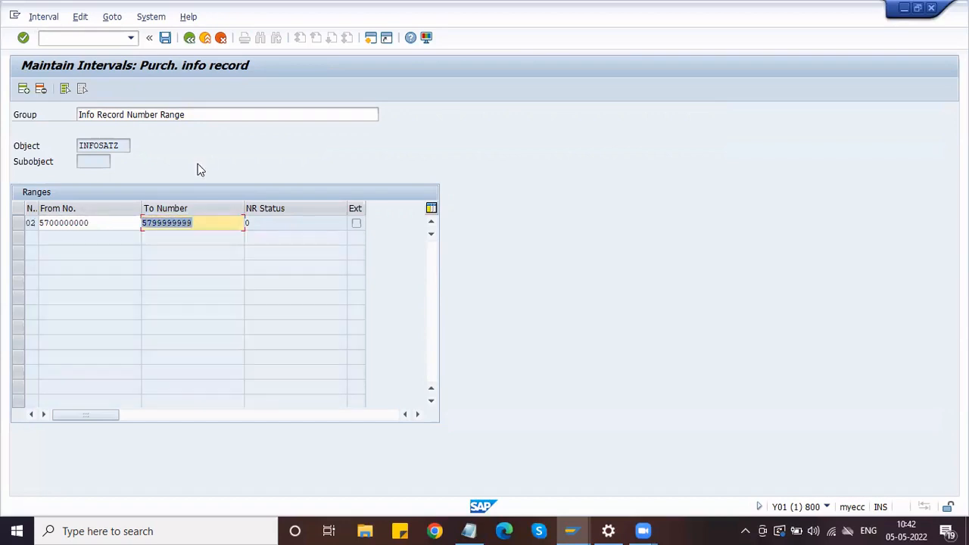
{"action": "left_click", "coordinate": [166, 40]}
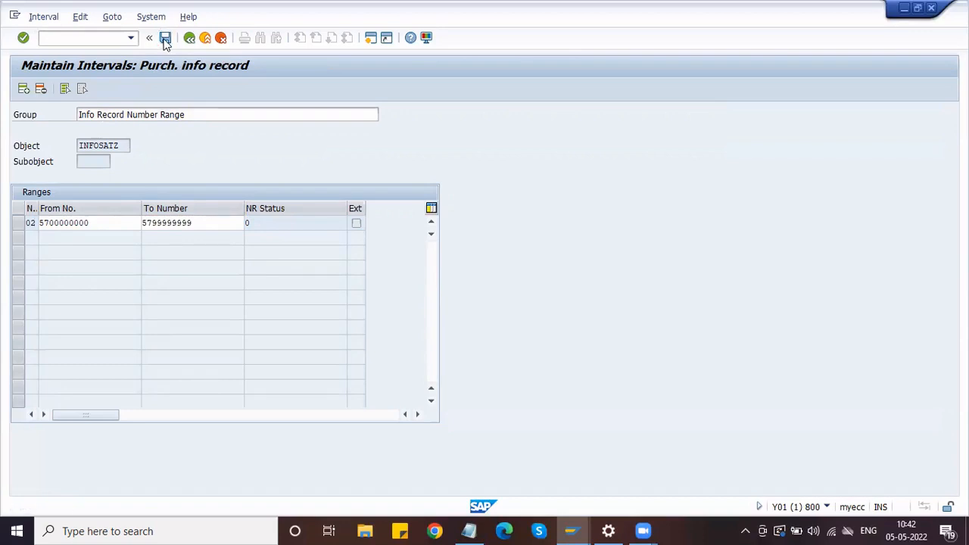
{"action": "left_click", "coordinate": [399, 428]}
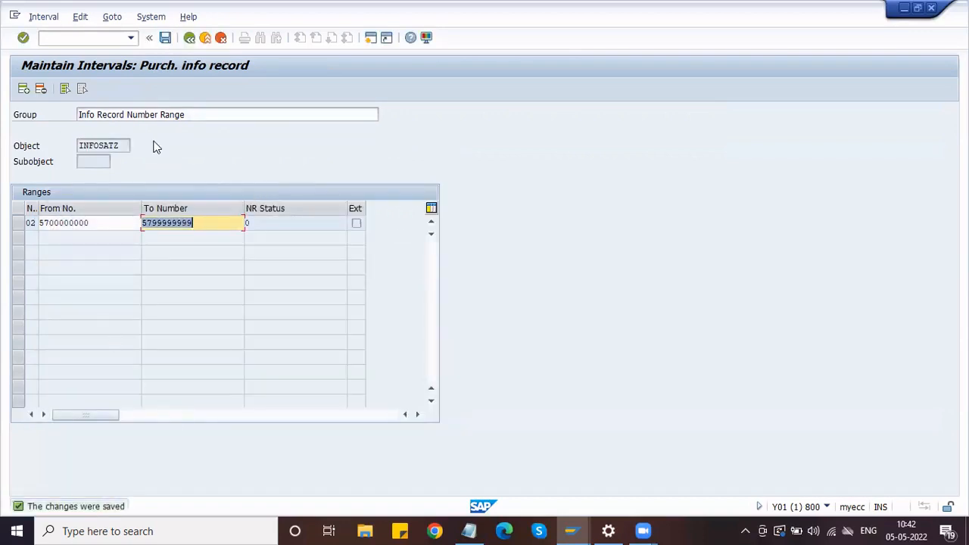
{"action": "left_click", "coordinate": [189, 38]}
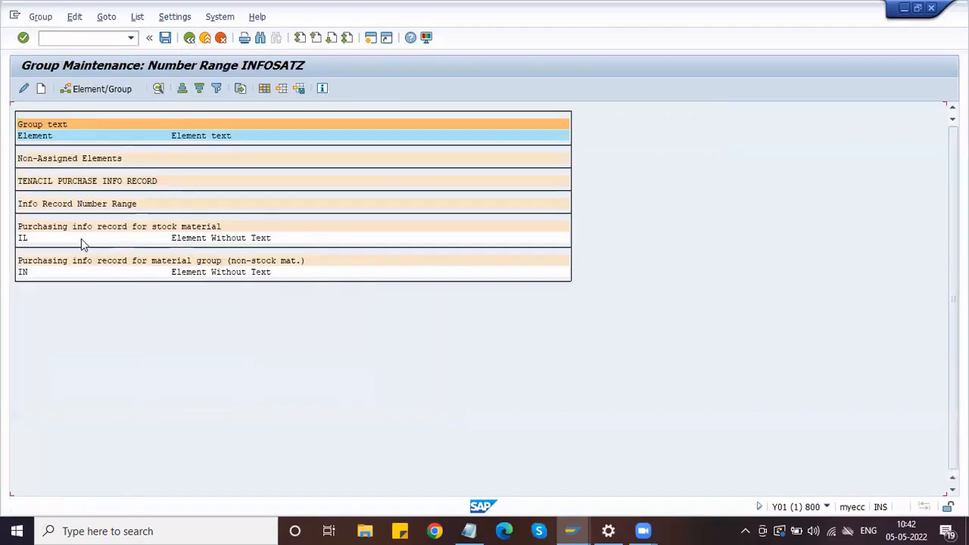
Assign element IL to the Info Record Number Range group, save, and return to the IMG tree
{"action": "left_click", "coordinate": [28, 240]}
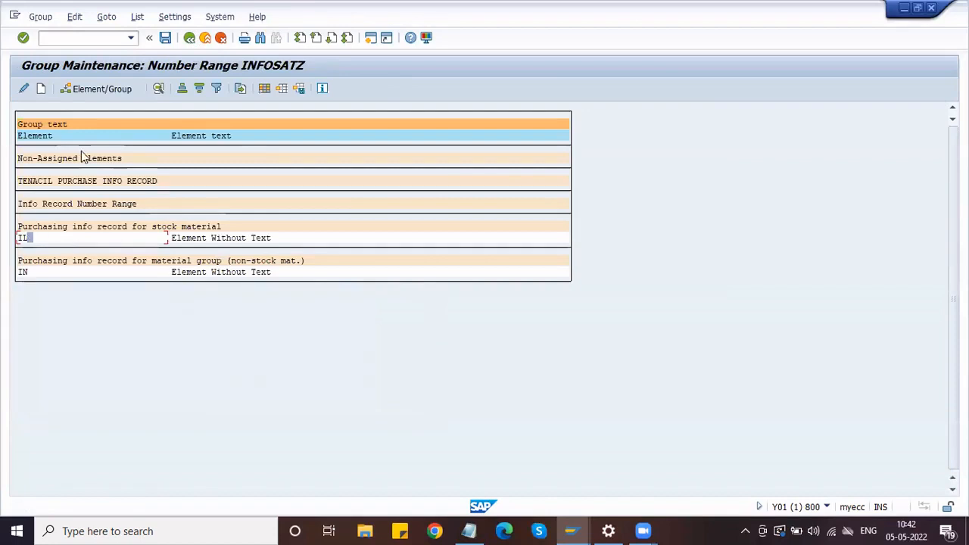
{"action": "left_click", "coordinate": [94, 90]}
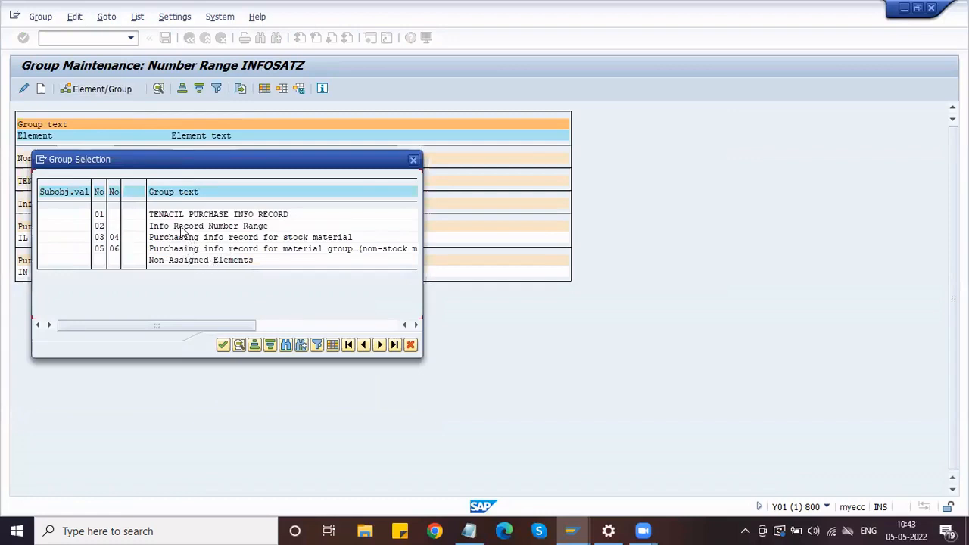
{"action": "left_click", "coordinate": [182, 227]}
{"action": "left_click", "coordinate": [222, 345]}
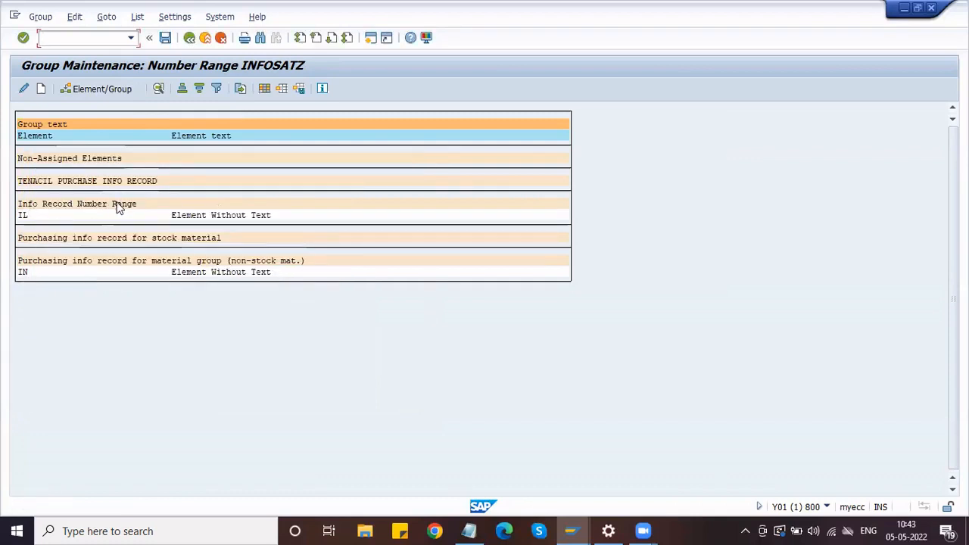
{"action": "left_click", "coordinate": [165, 38]}
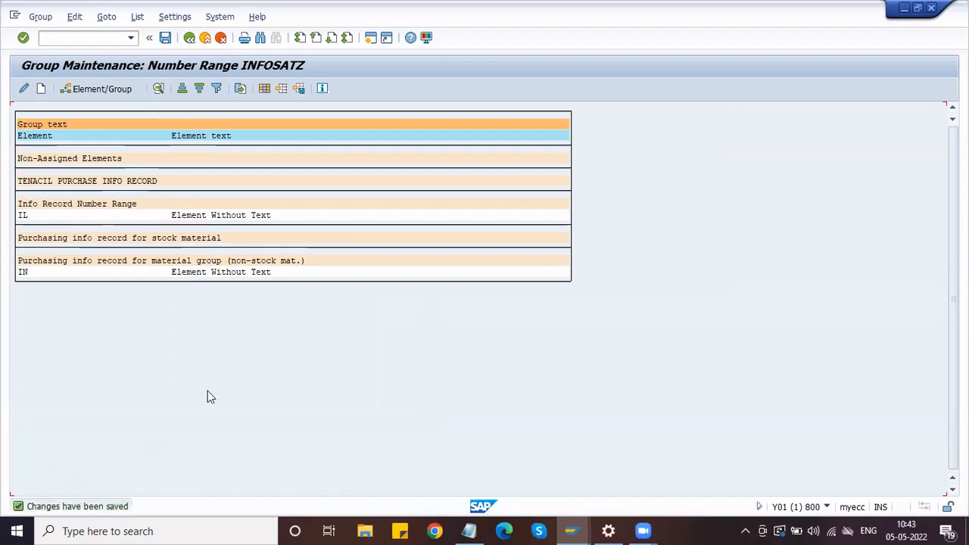
{"action": "left_click", "coordinate": [190, 38]}
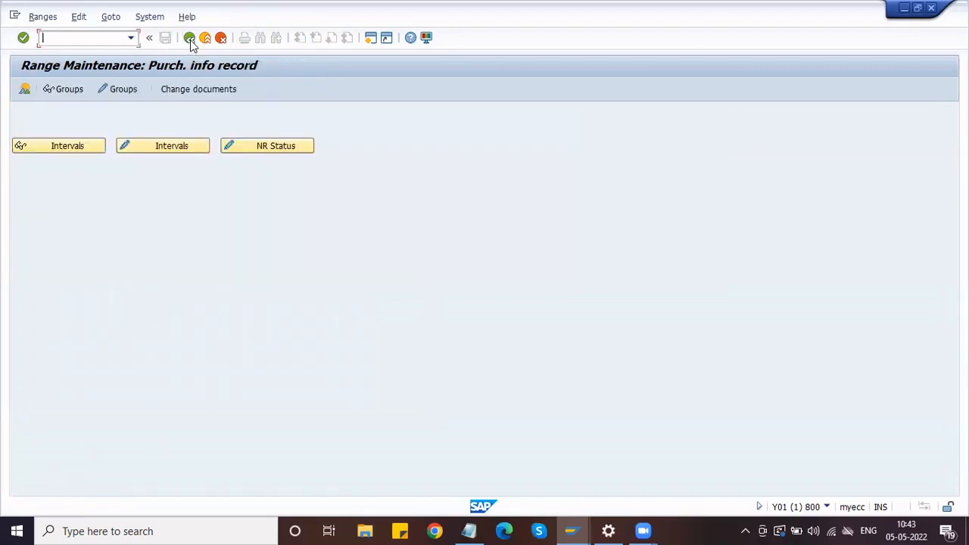
{"action": "left_click", "coordinate": [190, 38]}
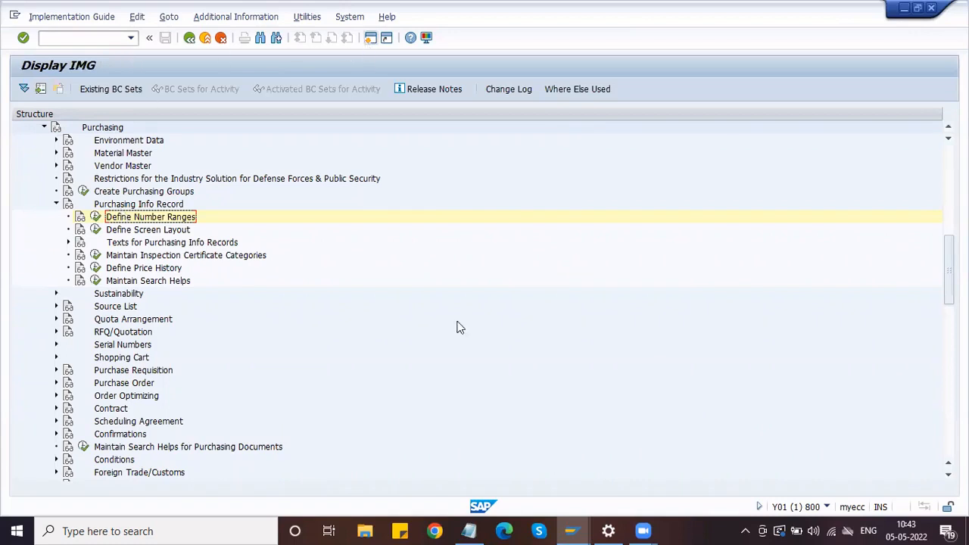
Minimize Notepad, start a second SAP session, and enter ME11 in the command field
{"action": "left_click", "coordinate": [468, 531]}
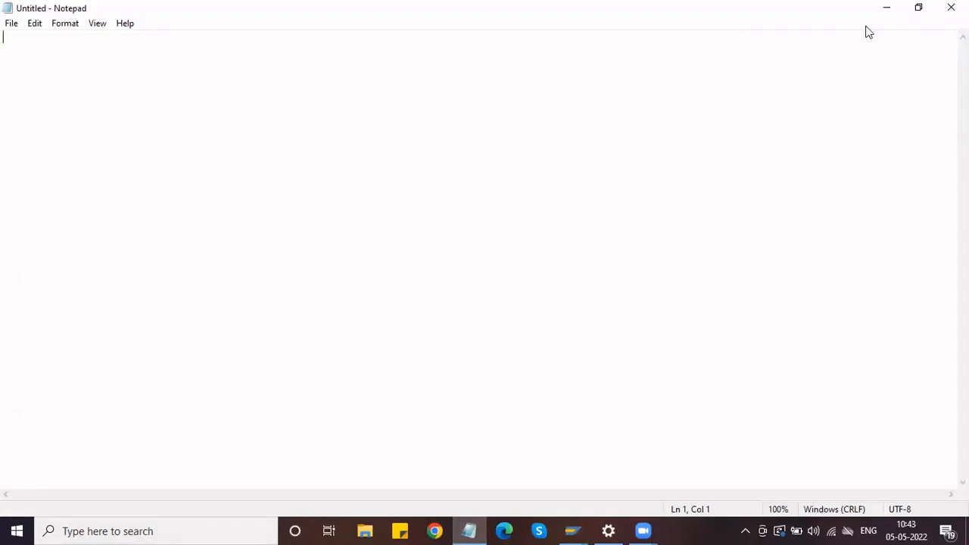
{"action": "left_click", "coordinate": [887, 7]}
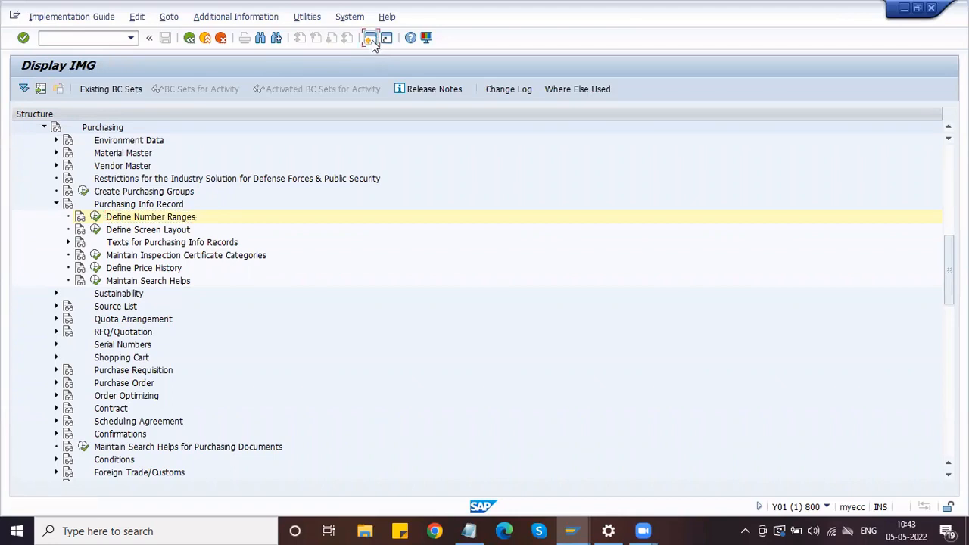
{"action": "left_click", "coordinate": [371, 39]}
{"action": "type", "text": "ME11"}
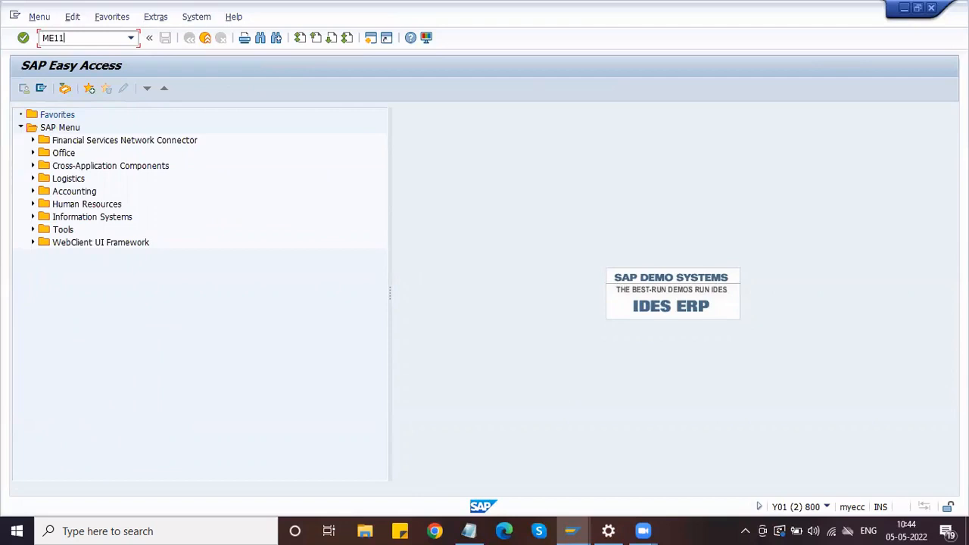
Run ME11 and go over the Vendor, Material, Purchasing Org., Plant and Info Record fields
{"action": "key", "text": "Return"}
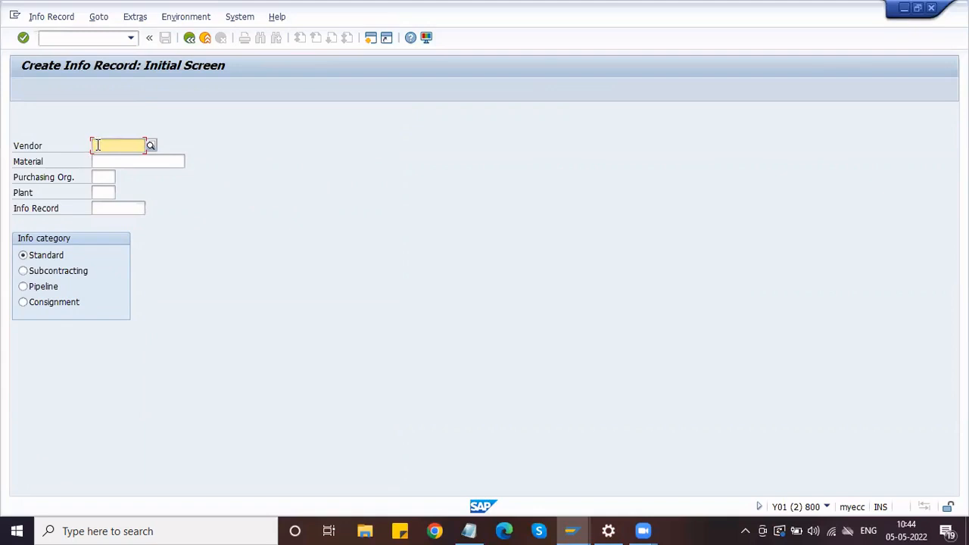
{"action": "left_click", "coordinate": [104, 191]}
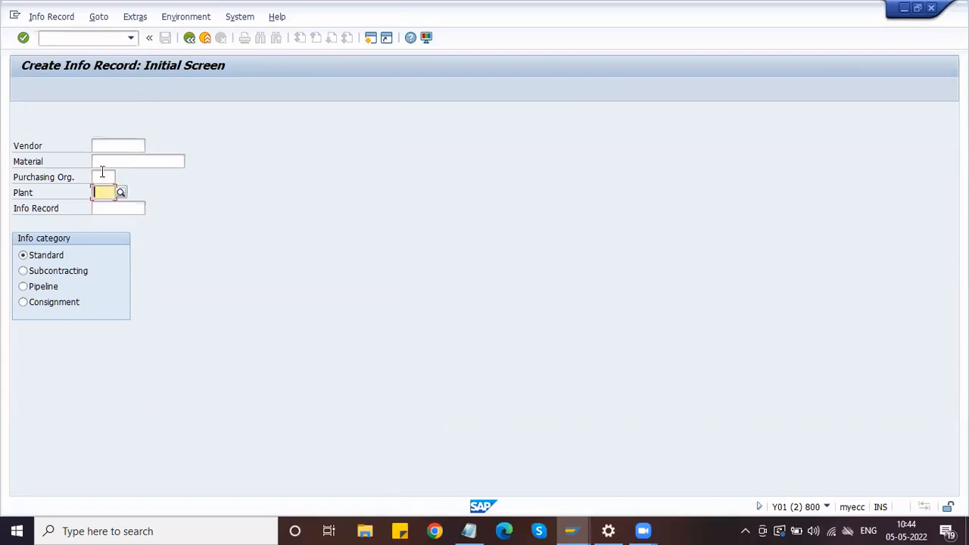
{"action": "left_click", "coordinate": [101, 163]}
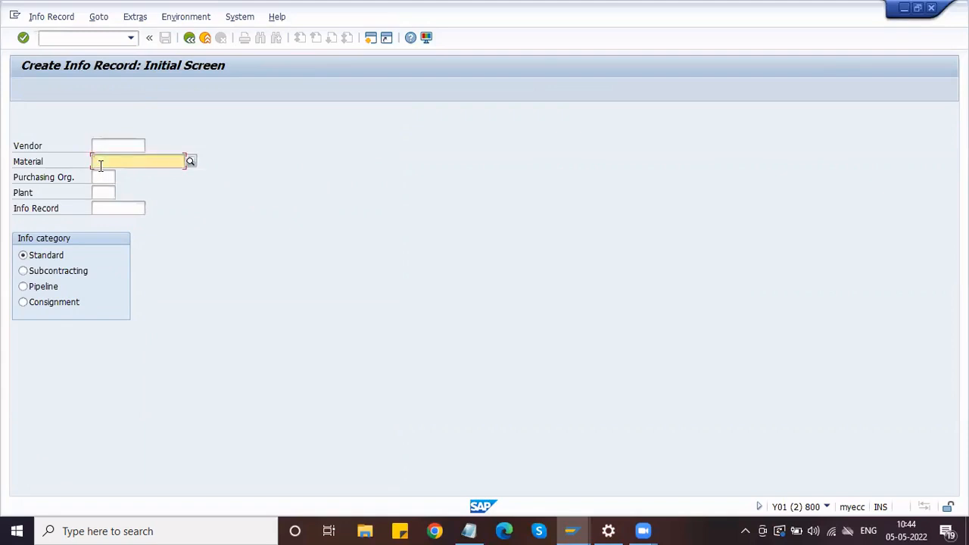
{"action": "left_click", "coordinate": [97, 176]}
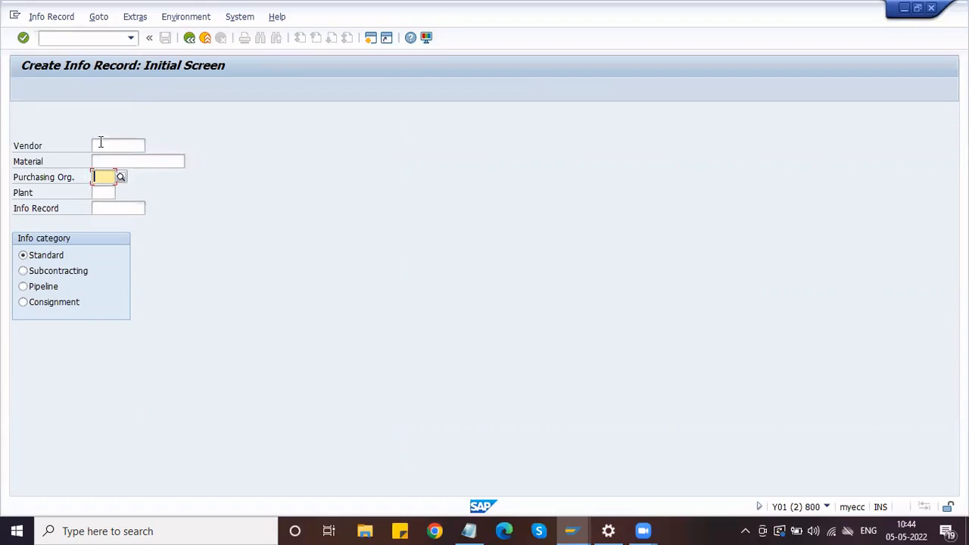
{"action": "left_click", "coordinate": [99, 144]}
{"action": "left_click", "coordinate": [99, 161]}
{"action": "left_click", "coordinate": [101, 175]}
{"action": "left_click", "coordinate": [106, 192]}
{"action": "left_click", "coordinate": [106, 207]}
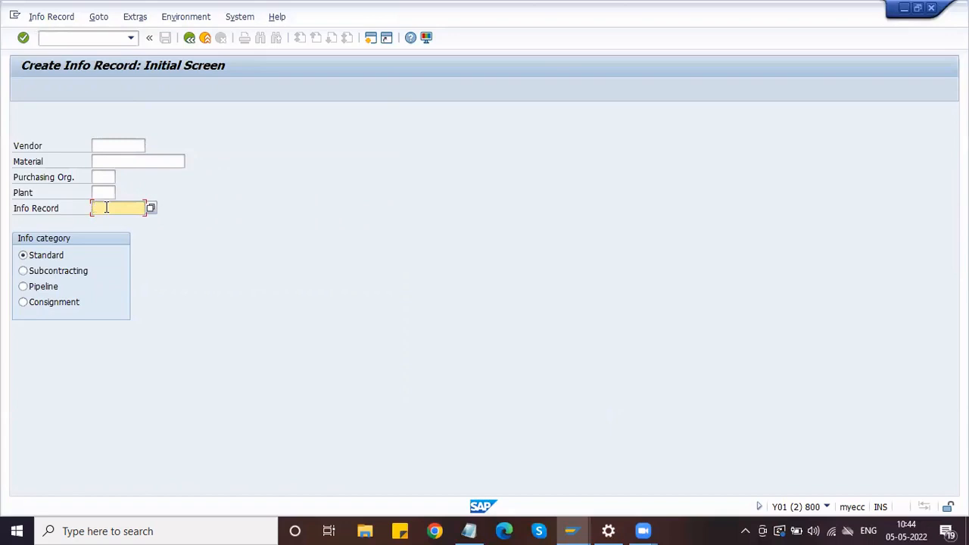
{"action": "left_click", "coordinate": [99, 145]}
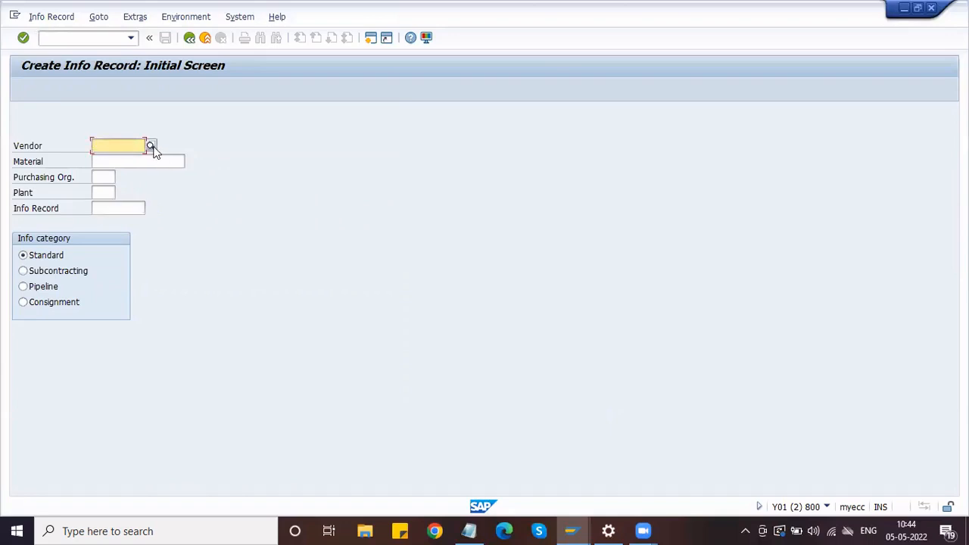
{"action": "left_click", "coordinate": [156, 159]}
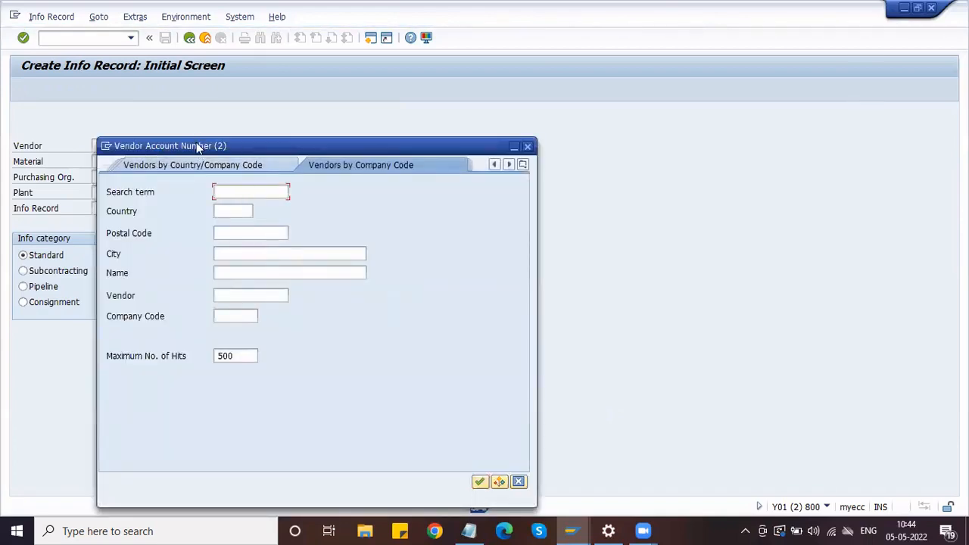
{"action": "left_click_drag", "start_coordinate": [197, 146], "coordinate": [311, 121]}
{"action": "left_click", "coordinate": [341, 292]}
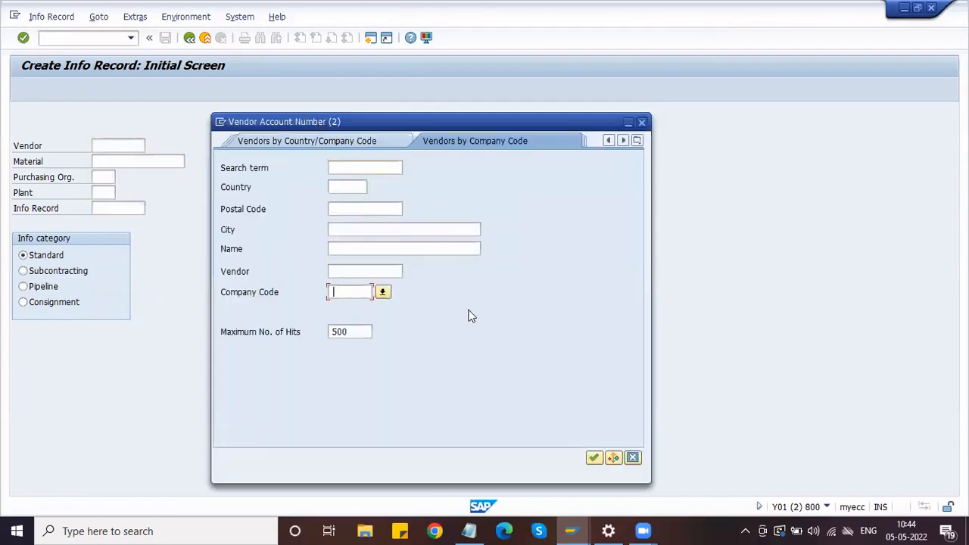
{"action": "type", "text": "HMOT"}
{"action": "left_click", "coordinate": [595, 457]}
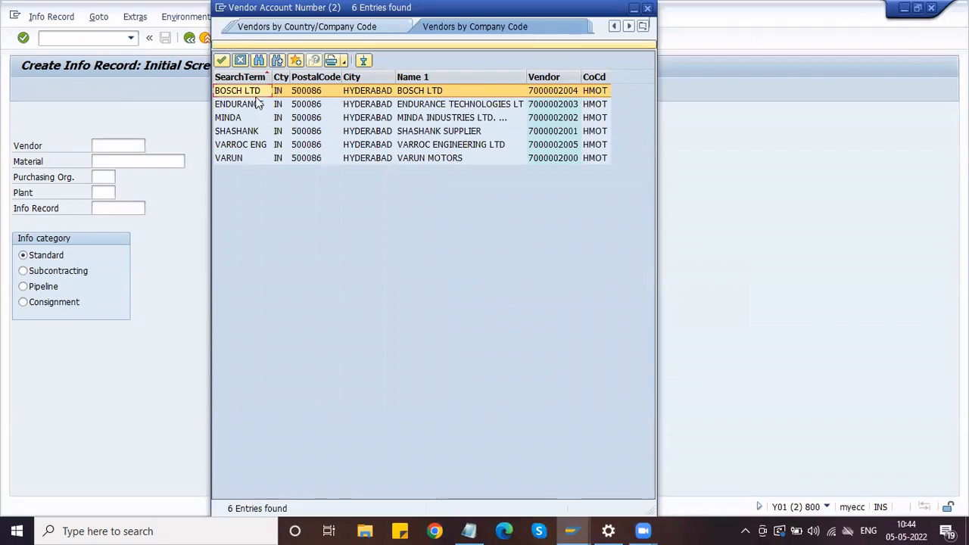
{"action": "left_click", "coordinate": [262, 157]}
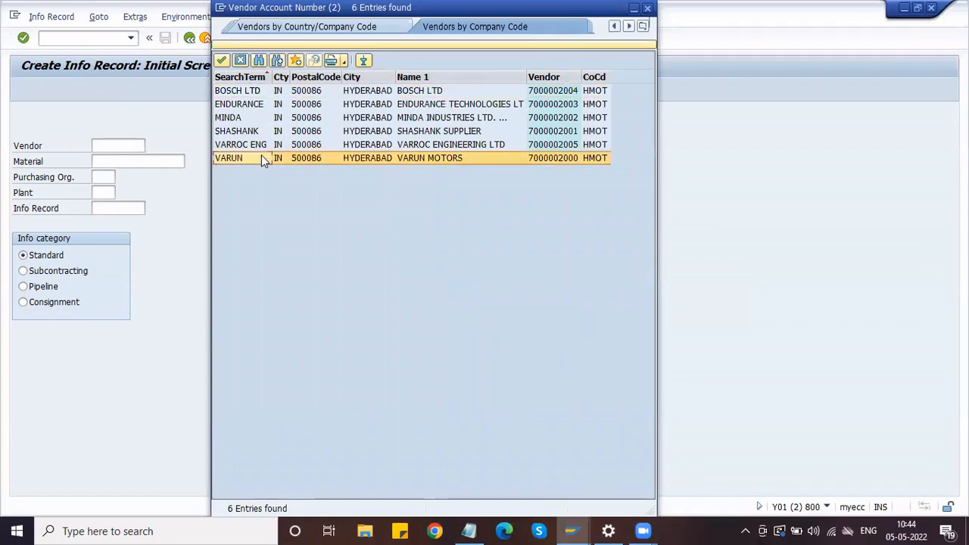
{"action": "left_click", "coordinate": [219, 59]}
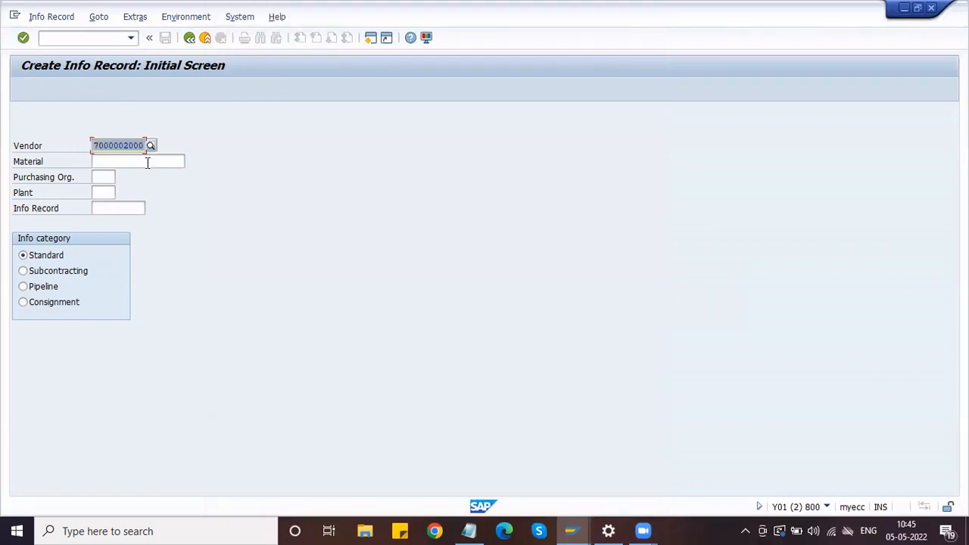
{"action": "left_click", "coordinate": [128, 164]}
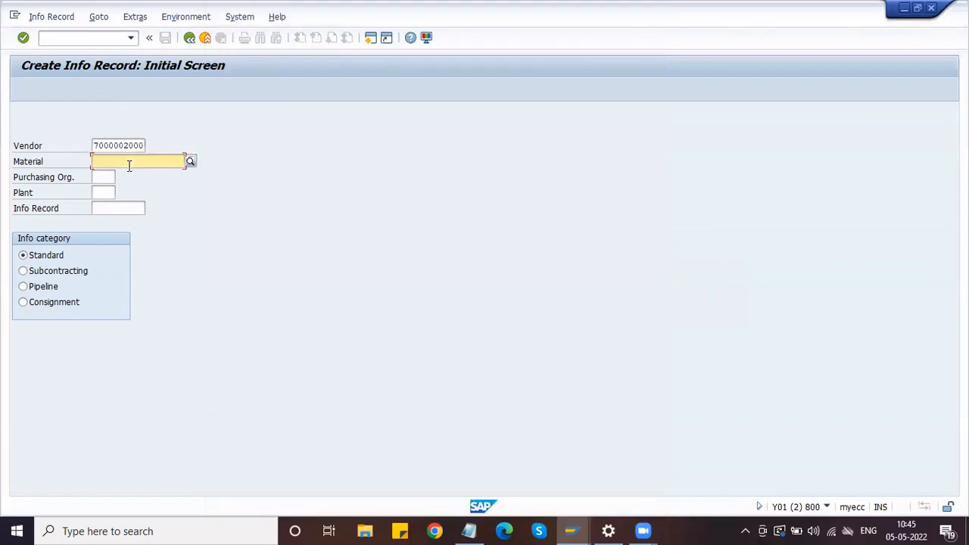
{"action": "left_click", "coordinate": [190, 162]}
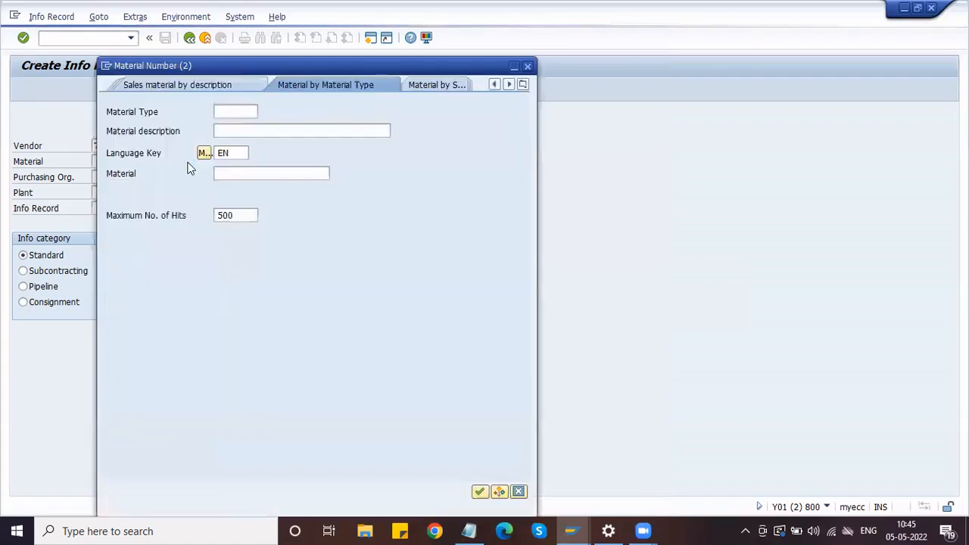
{"action": "left_click", "coordinate": [230, 111]}
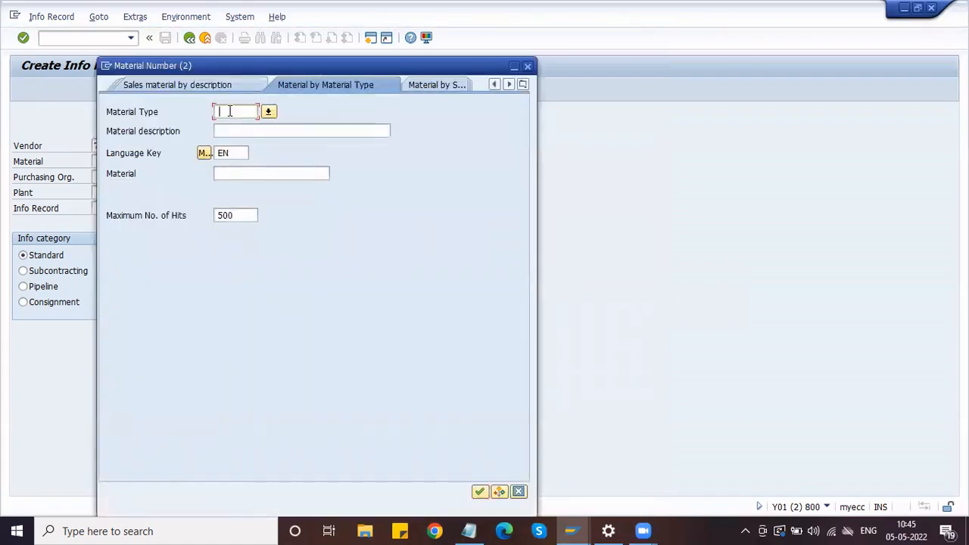
{"action": "type", "text": "ZRAW"}
{"action": "key", "text": "Return"}
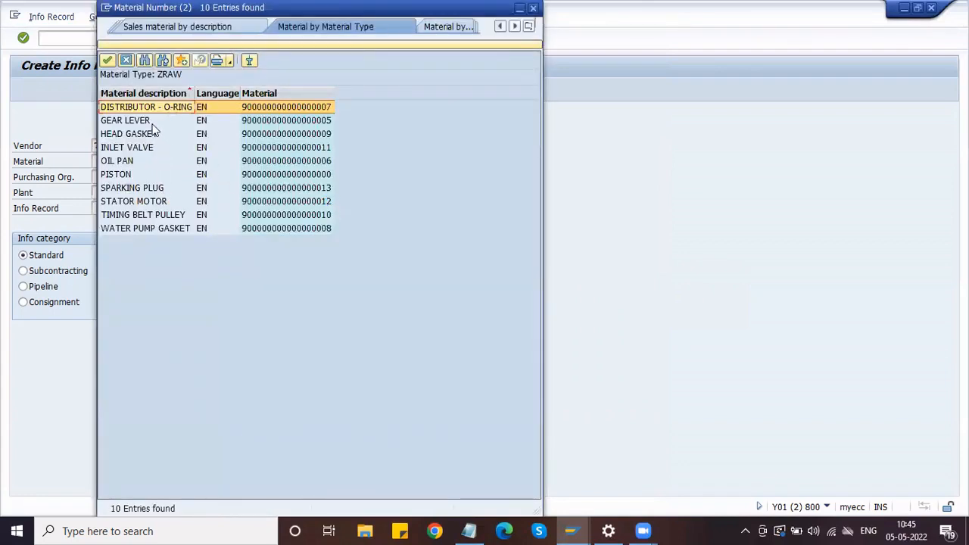
{"action": "double_click", "coordinate": [153, 121]}
Enter purchasing organization HDPO and plant HPL1, keeping the Standard info category
{"action": "left_click", "coordinate": [108, 176]}
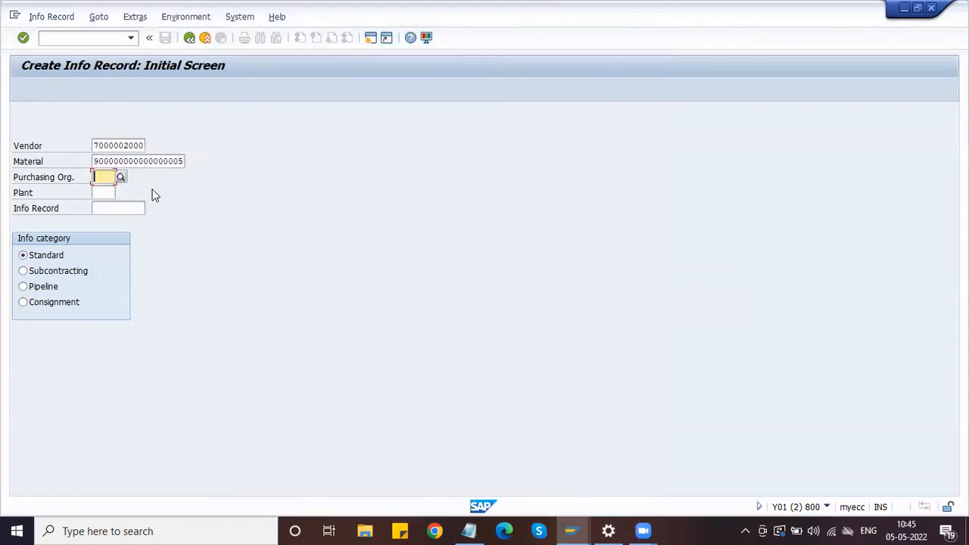
{"action": "type", "text": "HDPO"}
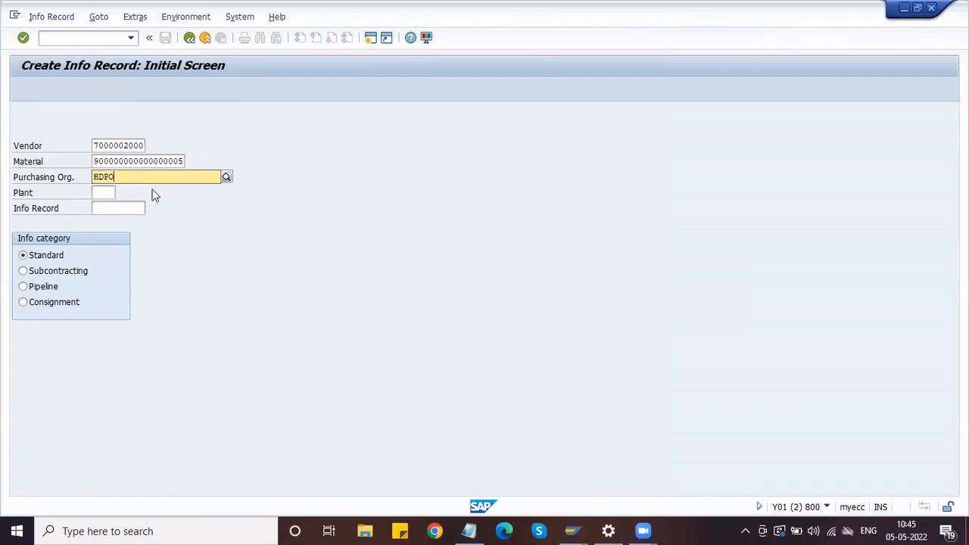
{"action": "left_click", "coordinate": [154, 195]}
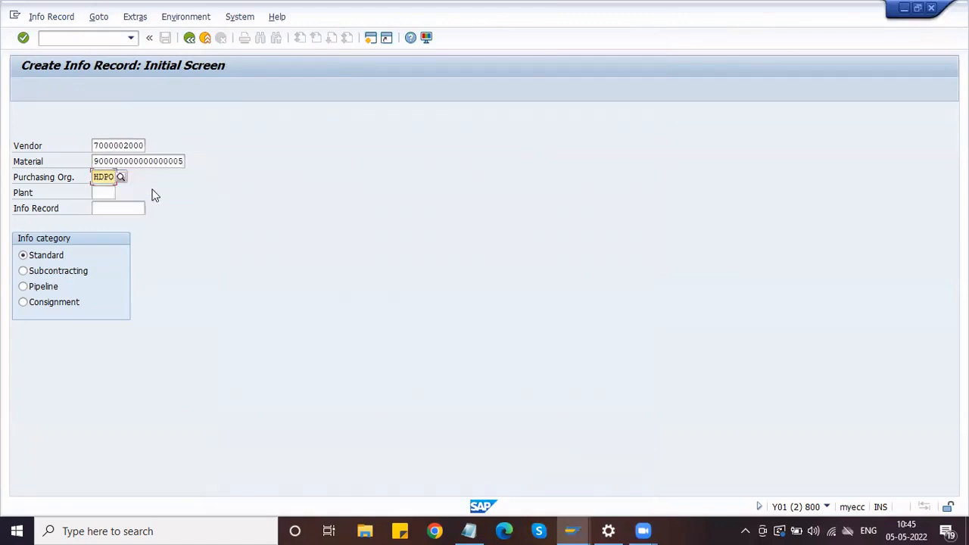
{"action": "left_click", "coordinate": [102, 192]}
{"action": "type", "text": "HPL1"}
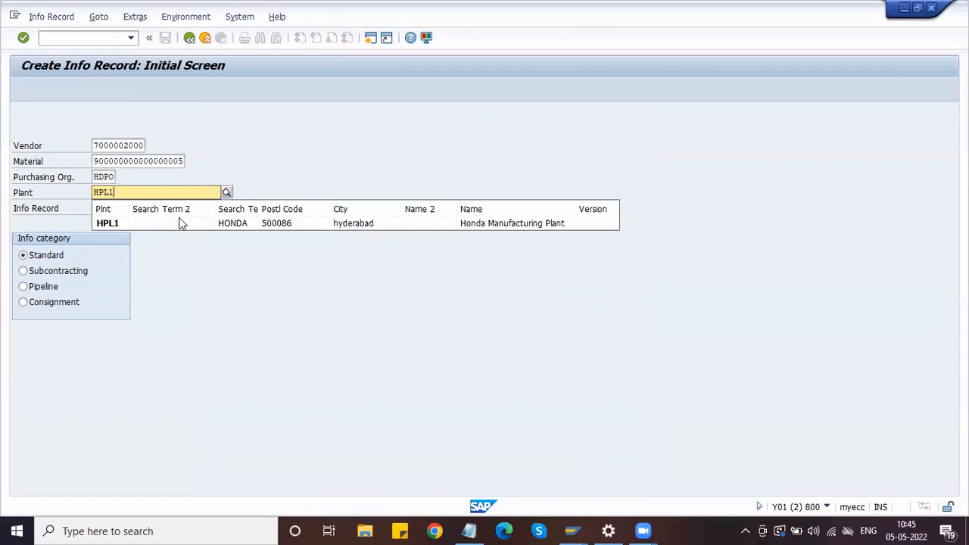
{"action": "left_click", "coordinate": [179, 223]}
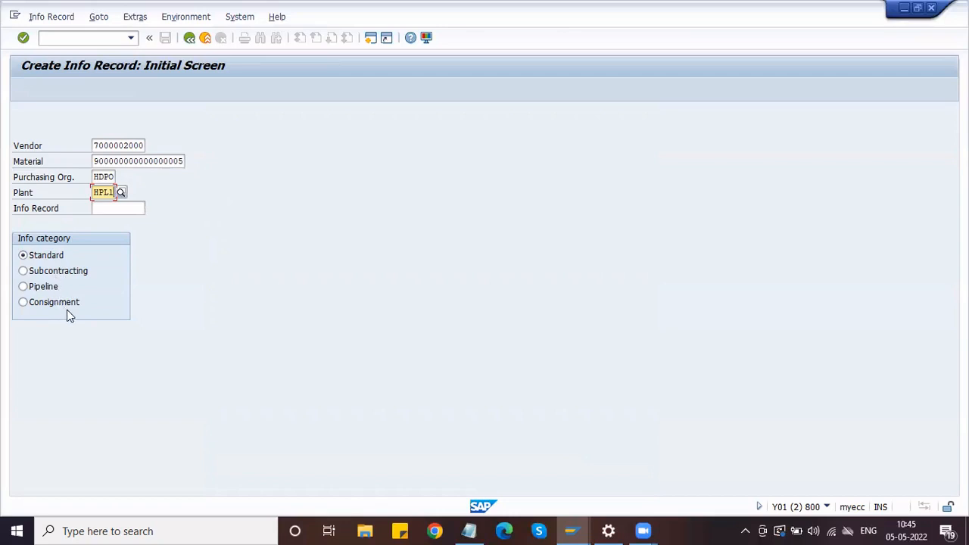
{"action": "left_click", "coordinate": [45, 258]}
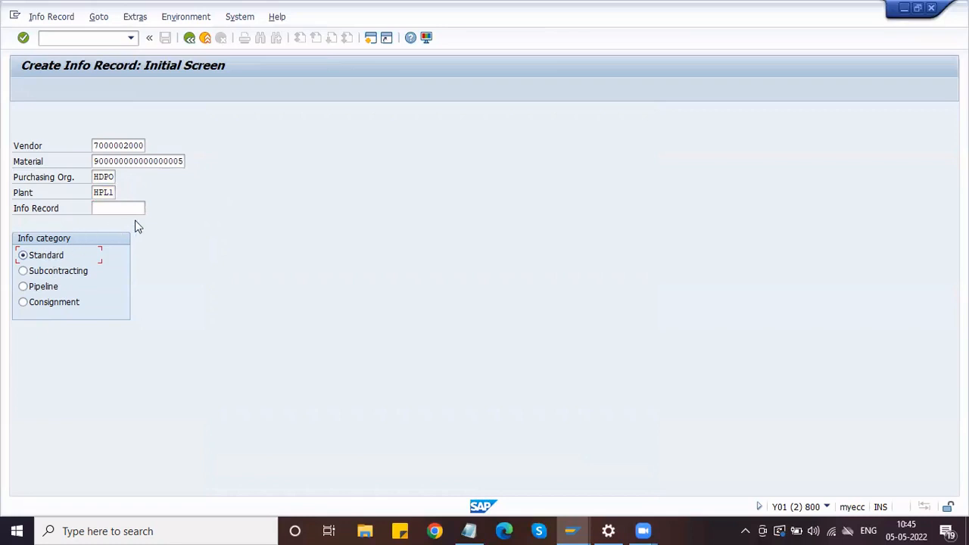
Review the info record's general vendor data, then continue to Purch. Org. Data 1
{"action": "key", "text": "Return"}
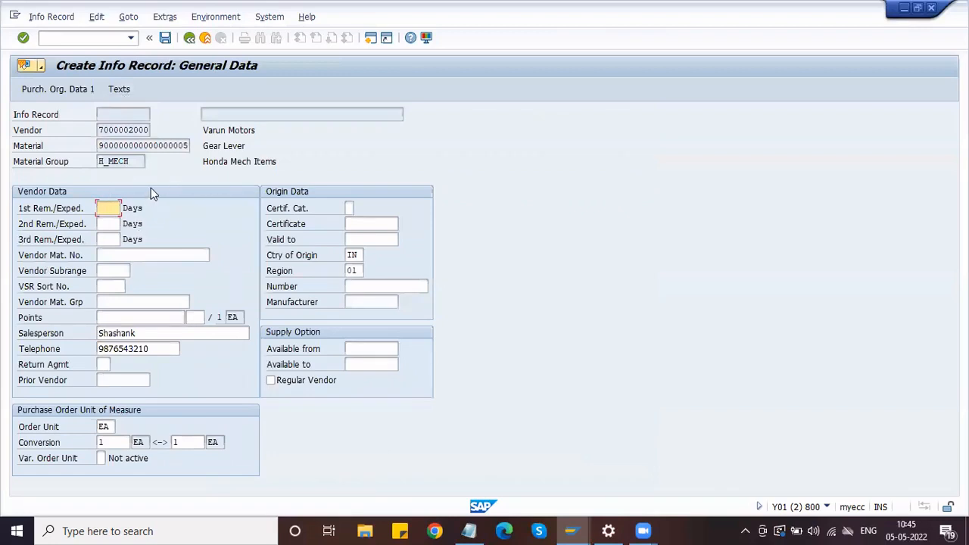
{"action": "left_click", "coordinate": [113, 255]}
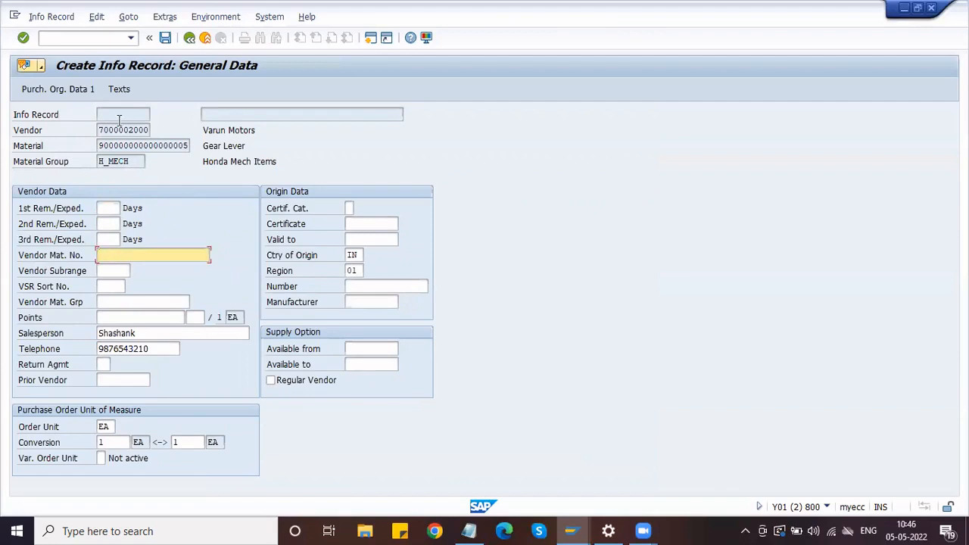
{"action": "left_click_drag", "start_coordinate": [101, 144], "coordinate": [190, 148]}
{"action": "left_click", "coordinate": [180, 230]}
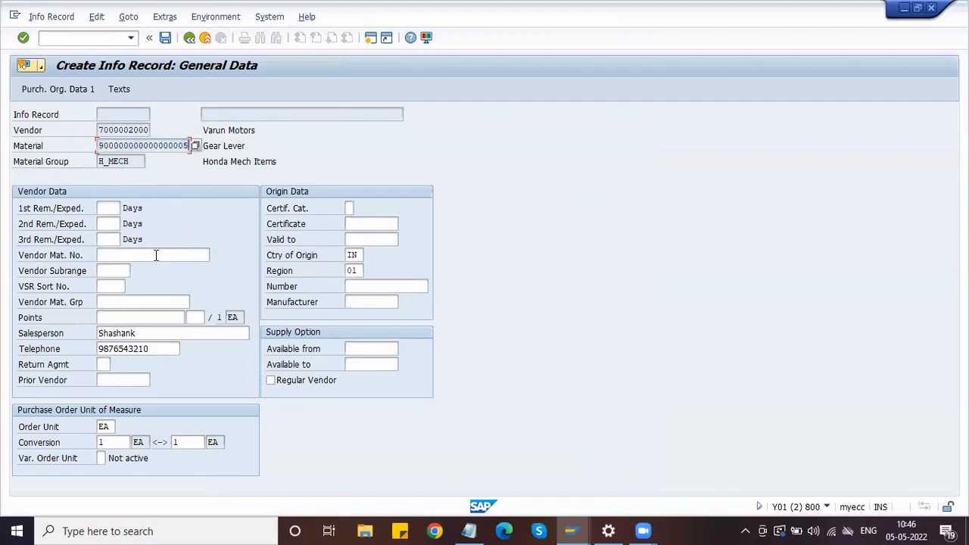
{"action": "left_click", "coordinate": [157, 254]}
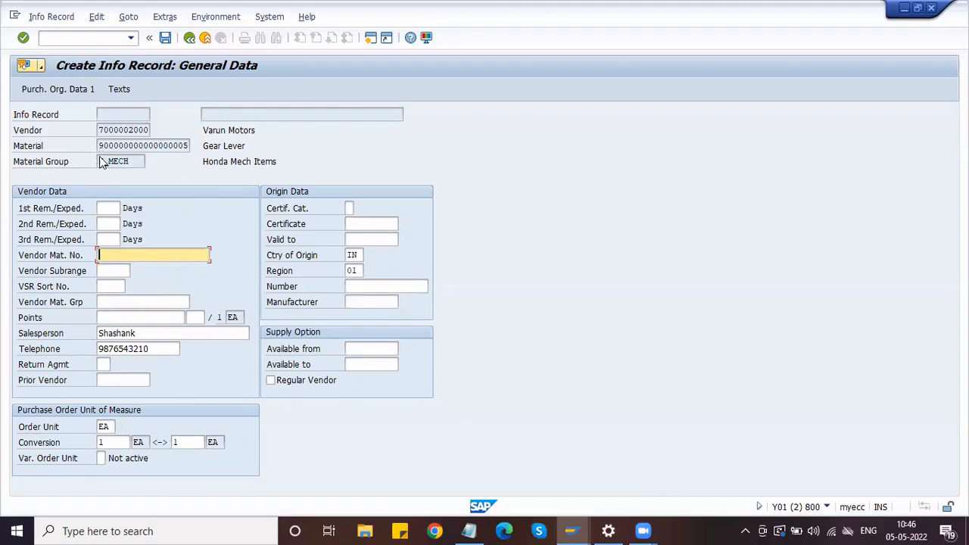
{"action": "key", "text": "Return"}
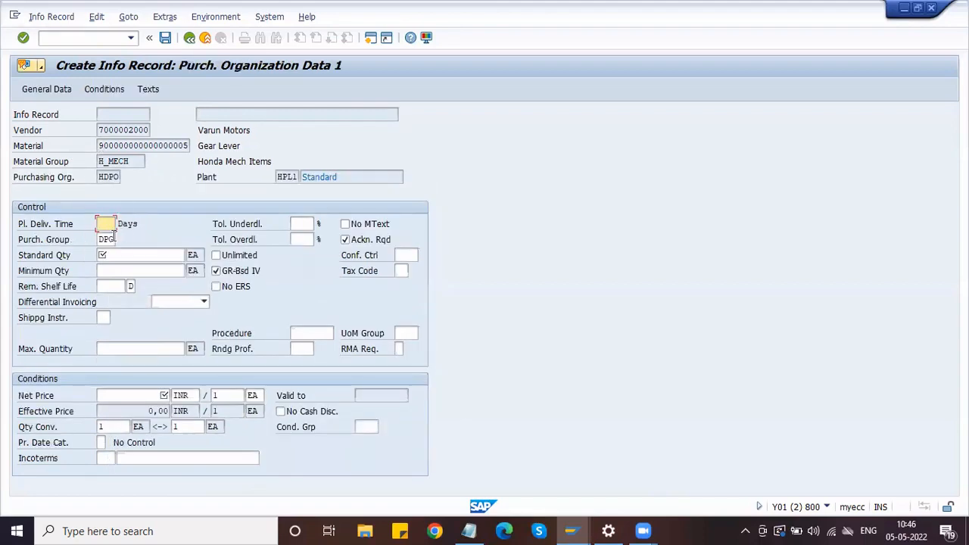
Enter a planned delivery time of 3 days and a first standard quantity of 1000
{"action": "key", "text": "Tab"}
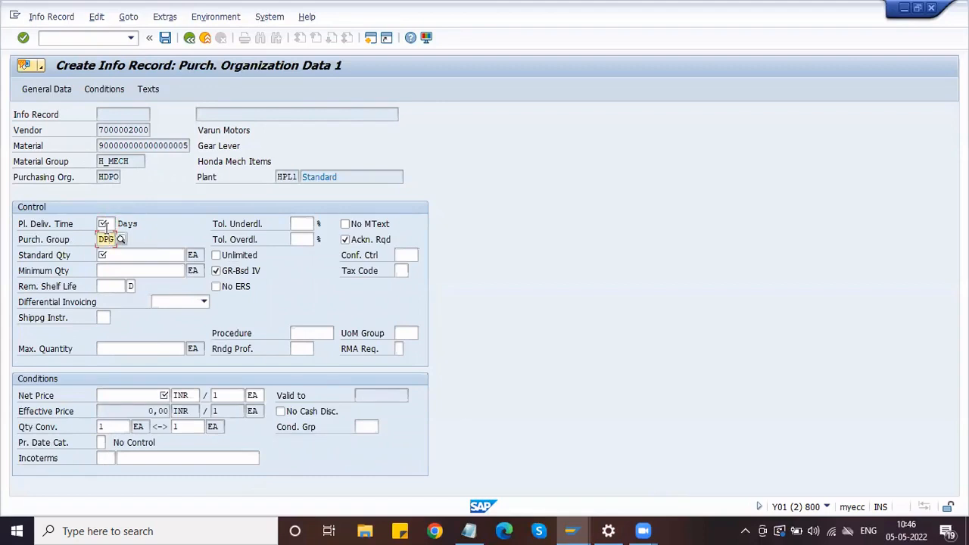
{"action": "left_click", "coordinate": [105, 224]}
{"action": "type", "text": "3"}
{"action": "left_click", "coordinate": [123, 255]}
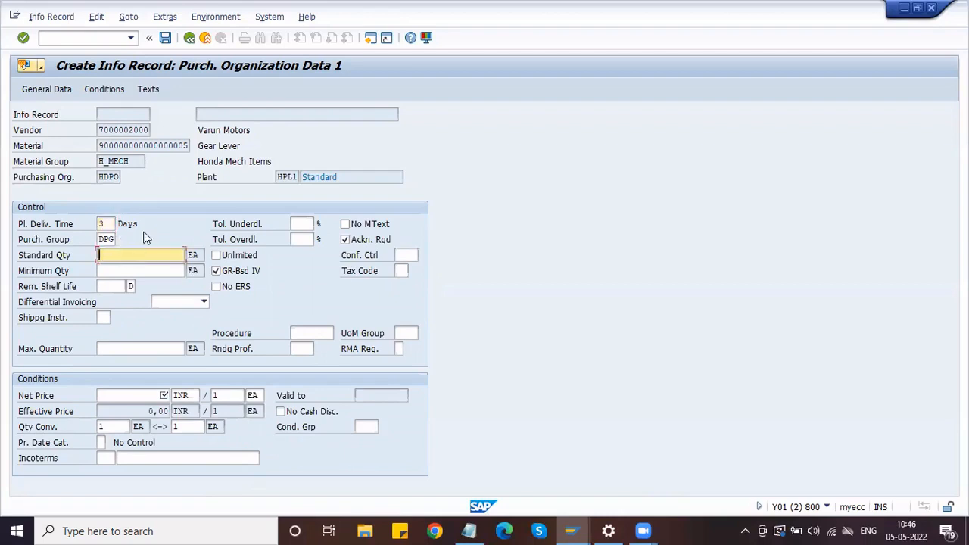
{"action": "type", "text": "1"}
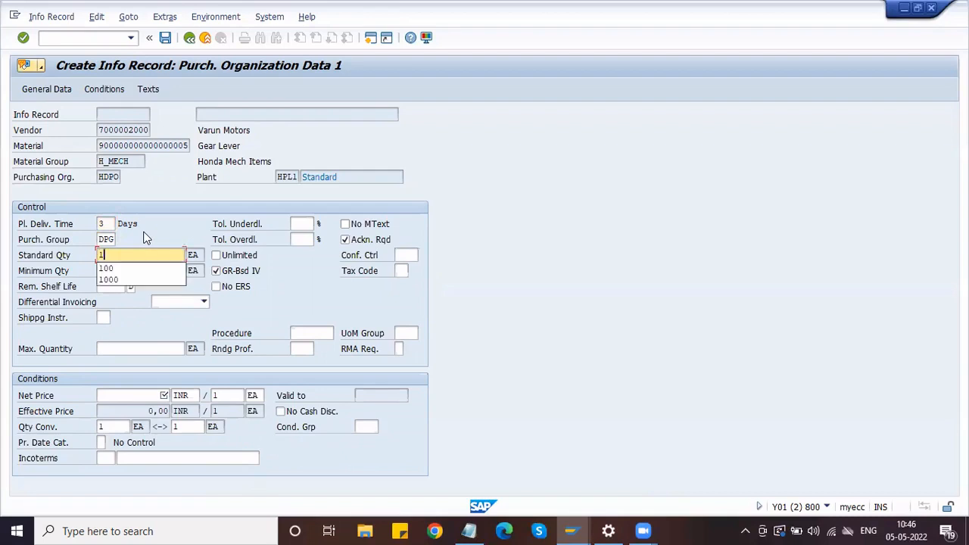
{"action": "type", "text": "000"}
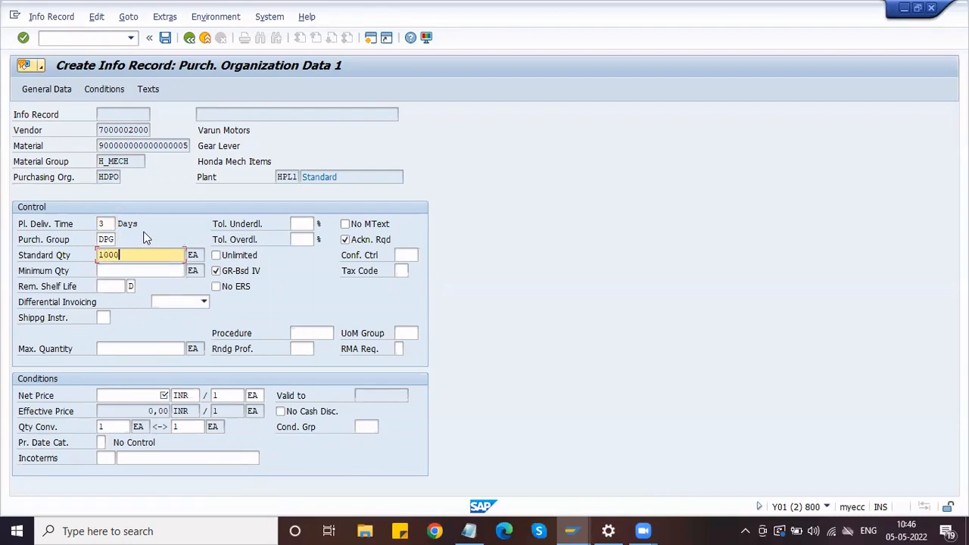
{"action": "left_click", "coordinate": [119, 270]}
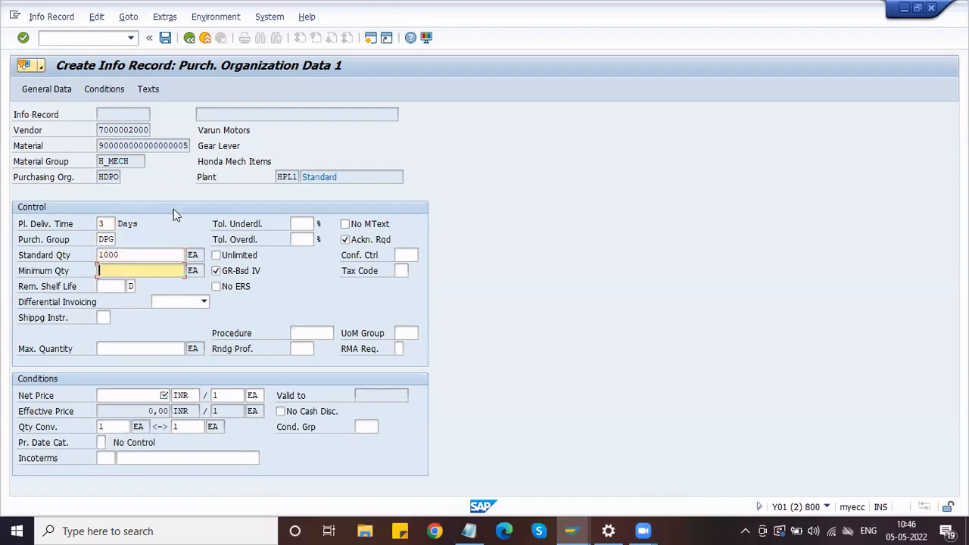
{"action": "key", "text": "shift+Tab"}
{"action": "key", "text": "shift+Tab"}
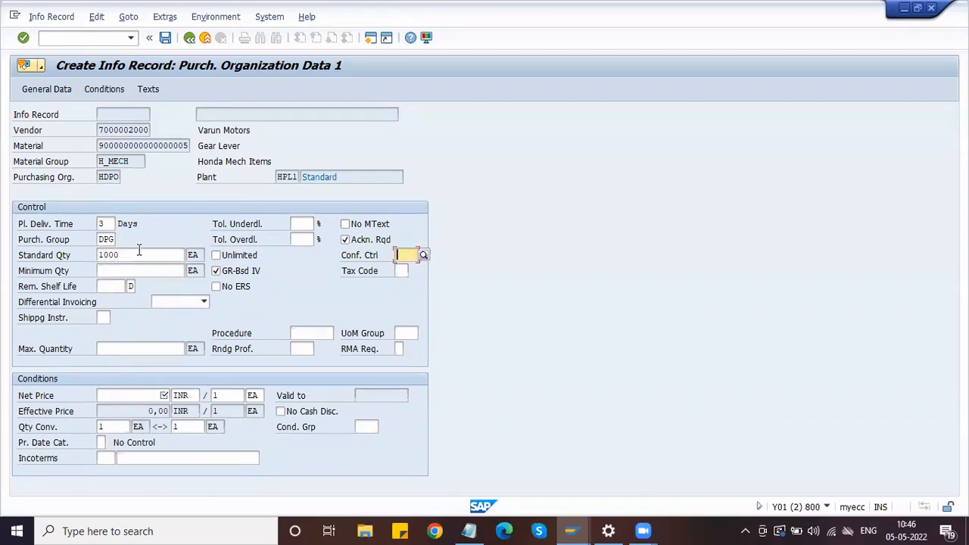
Correct the standard quantity to 100 and set the minimum quantity to 100
{"action": "left_click", "coordinate": [139, 252]}
{"action": "key", "text": "BackSpace"}
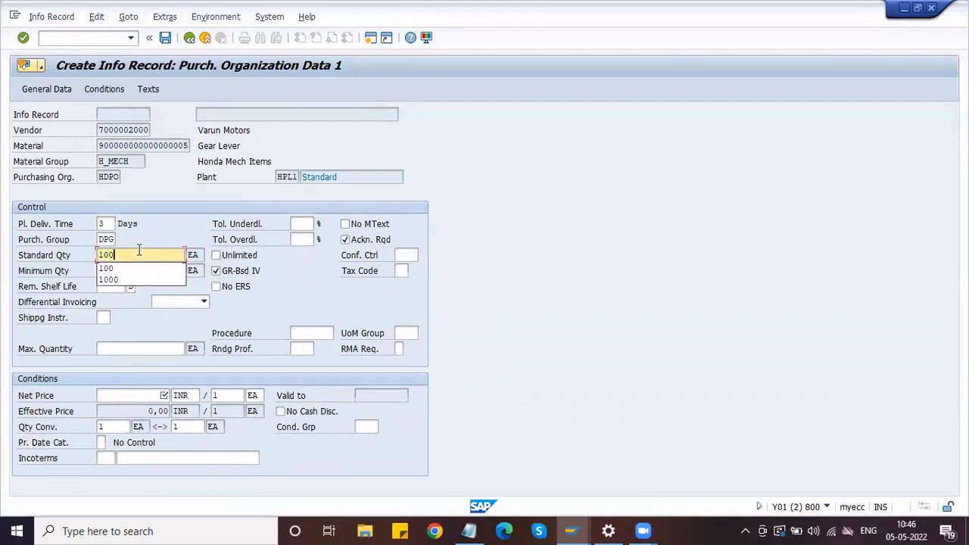
{"action": "left_click", "coordinate": [142, 269]}
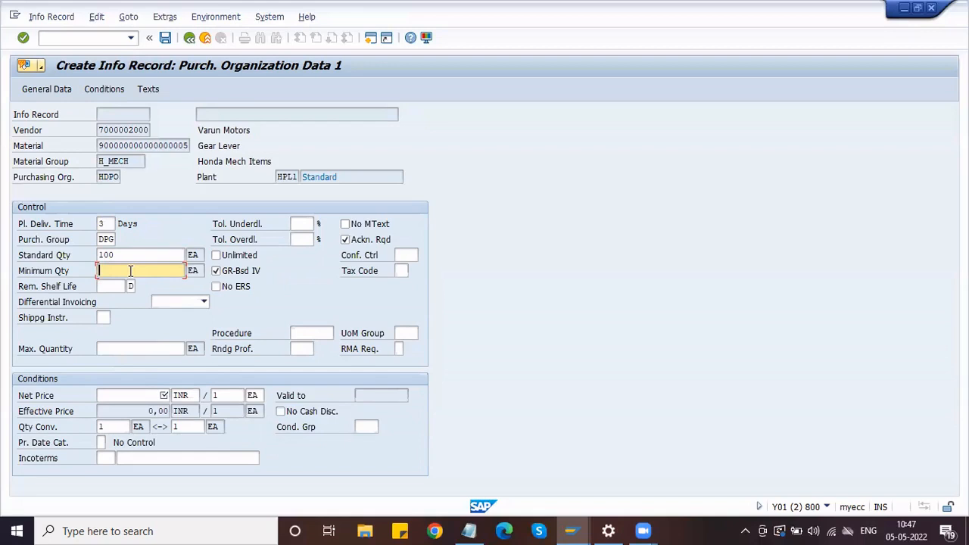
{"action": "type", "text": "100"}
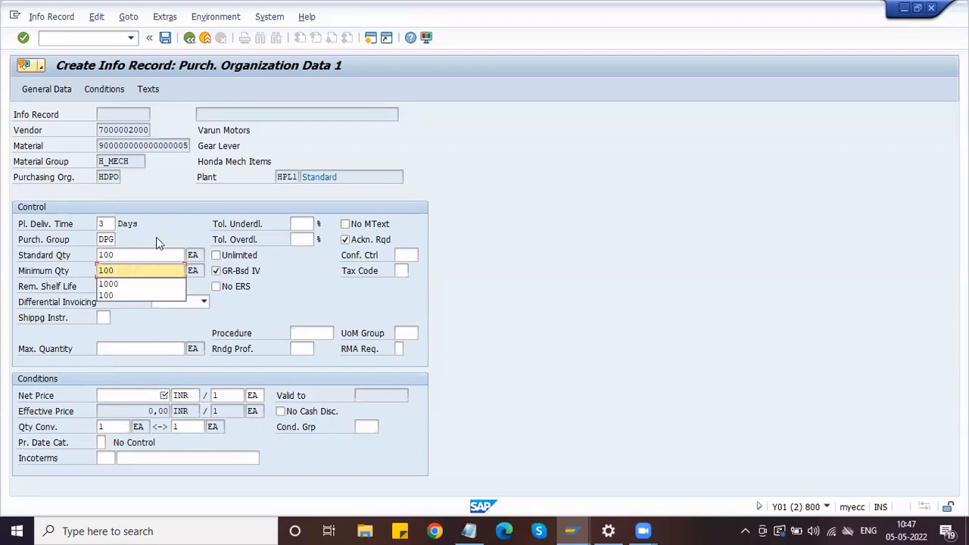
{"action": "key", "text": "Escape"}
{"action": "left_click", "coordinate": [119, 395]}
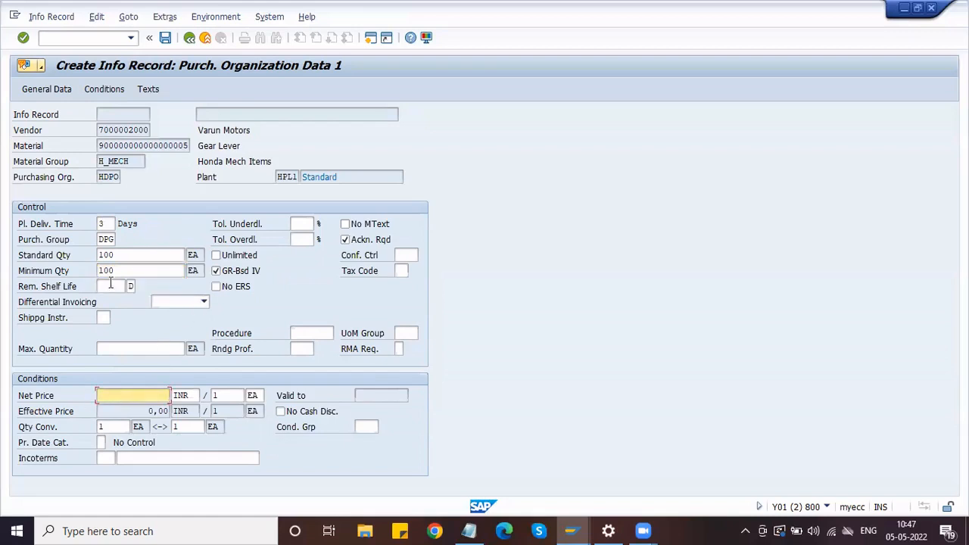
{"action": "left_click", "coordinate": [98, 145]}
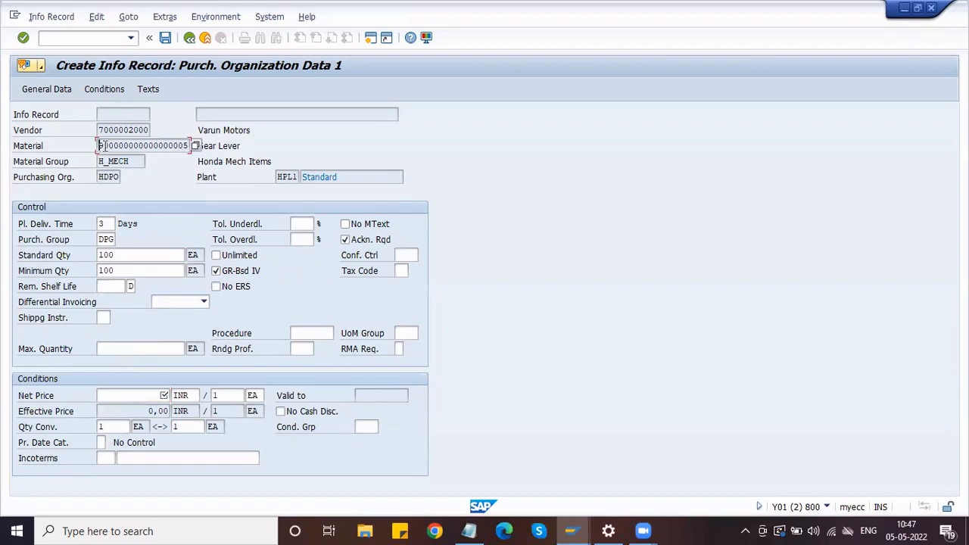
{"action": "left_click", "coordinate": [369, 39]}
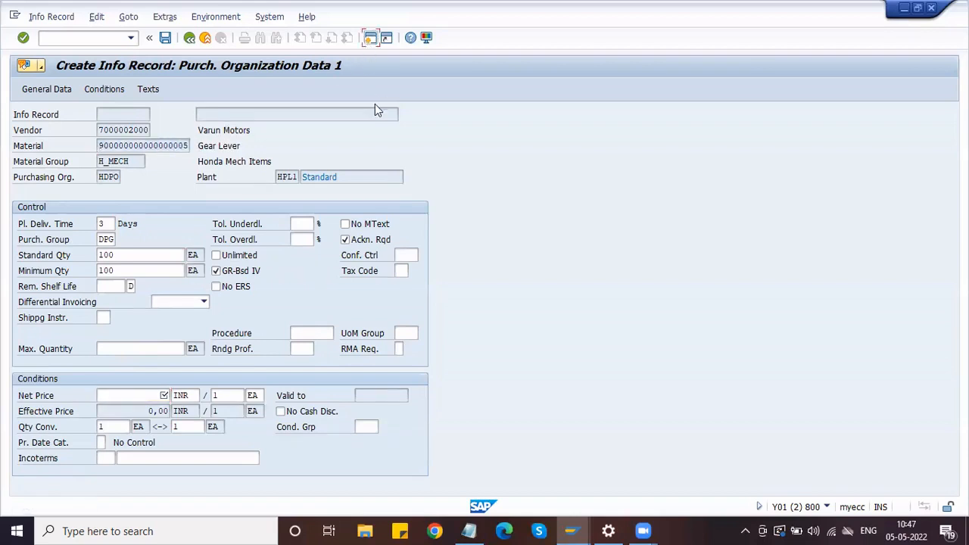
{"action": "type", "text": "MM0"}
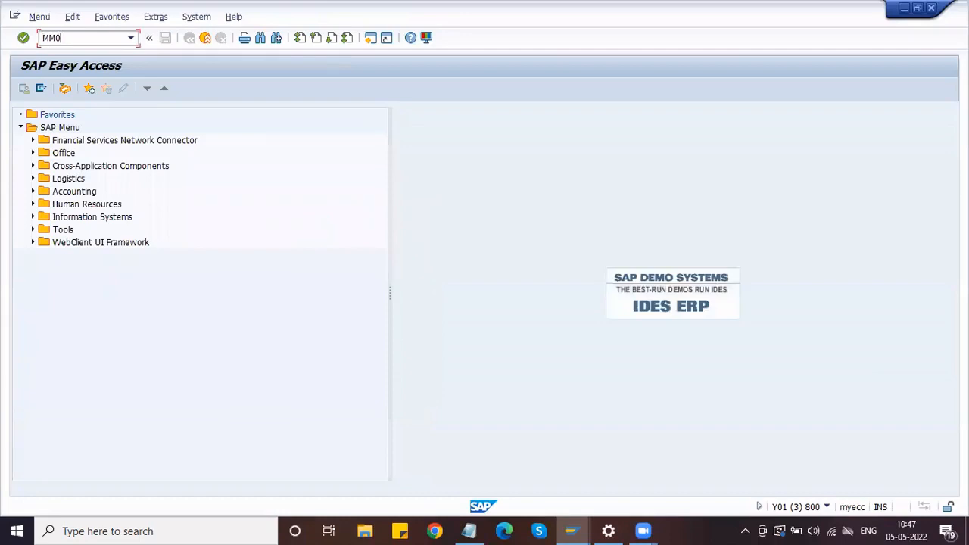
{"action": "type", "text": "3"}
{"action": "key", "text": "Return"}
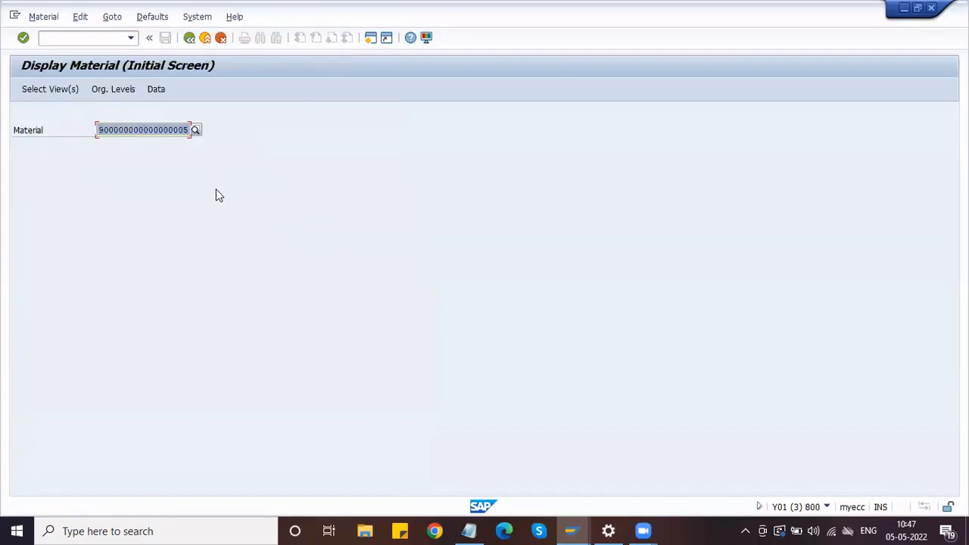
{"action": "key", "text": "Return"}
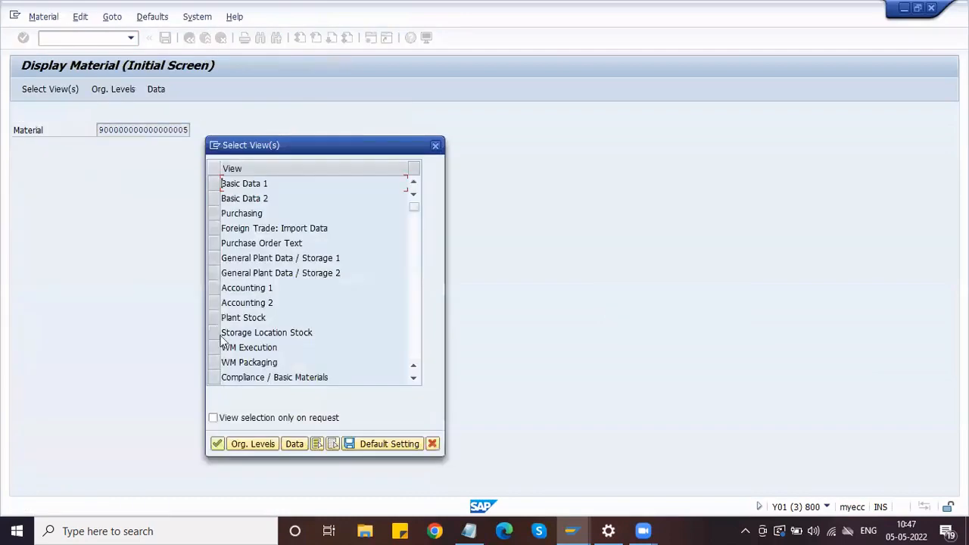
{"action": "left_click", "coordinate": [213, 288]}
{"action": "key", "text": "Return"}
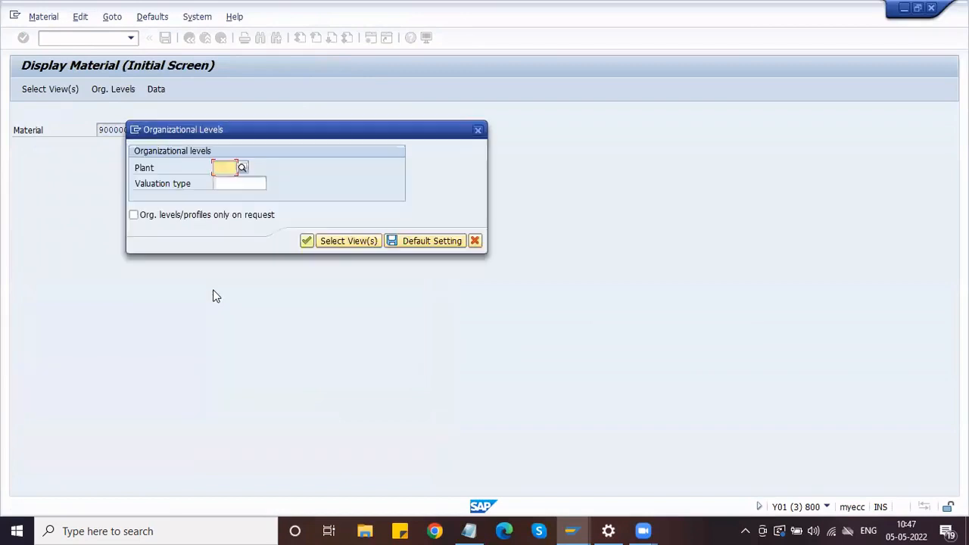
{"action": "key", "text": "Down"}
{"action": "key", "text": "Down"}
{"action": "key", "text": "Return"}
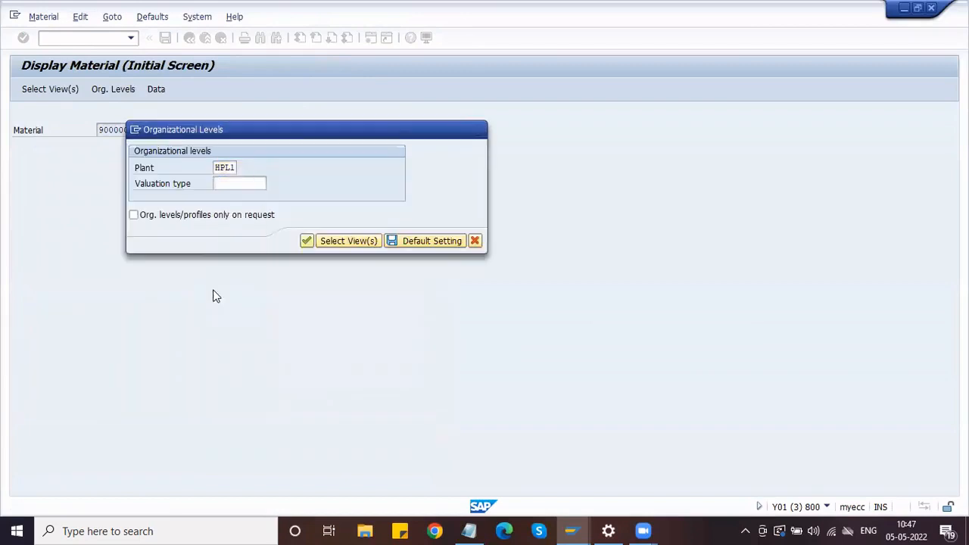
{"action": "key", "text": "Return"}
{"action": "left_click_drag", "start_coordinate": [166, 346], "coordinate": [90, 346]}
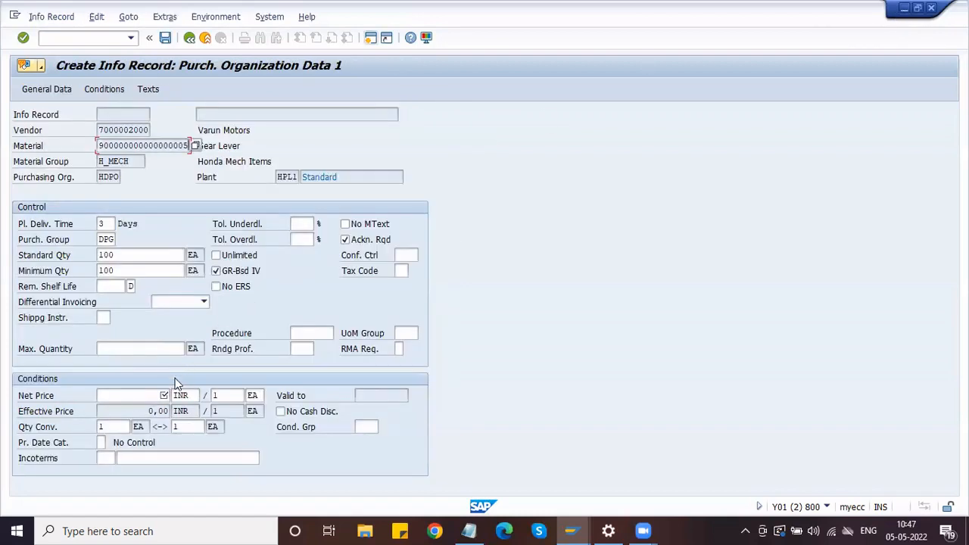
{"action": "left_click", "coordinate": [160, 395]}
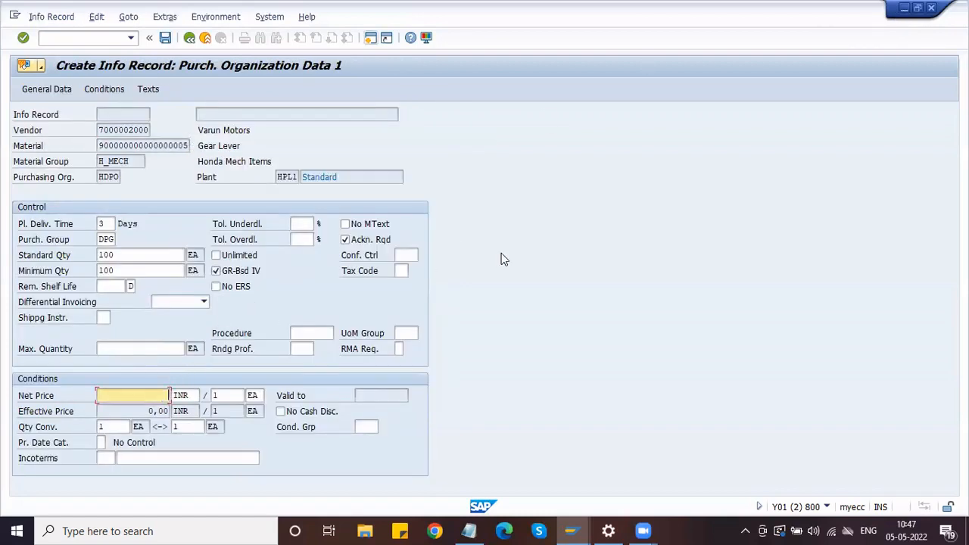
{"action": "type", "text": "190"}
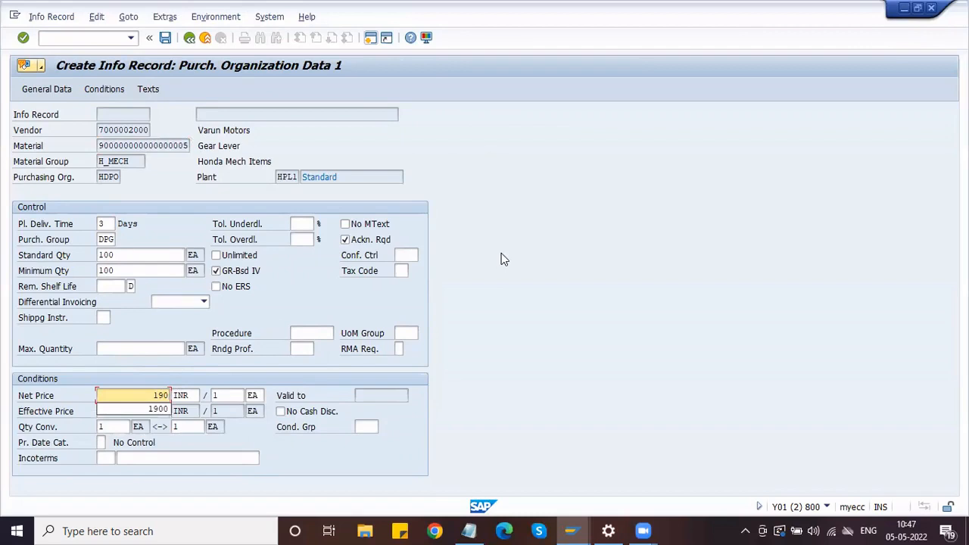
{"action": "left_click", "coordinate": [160, 395]}
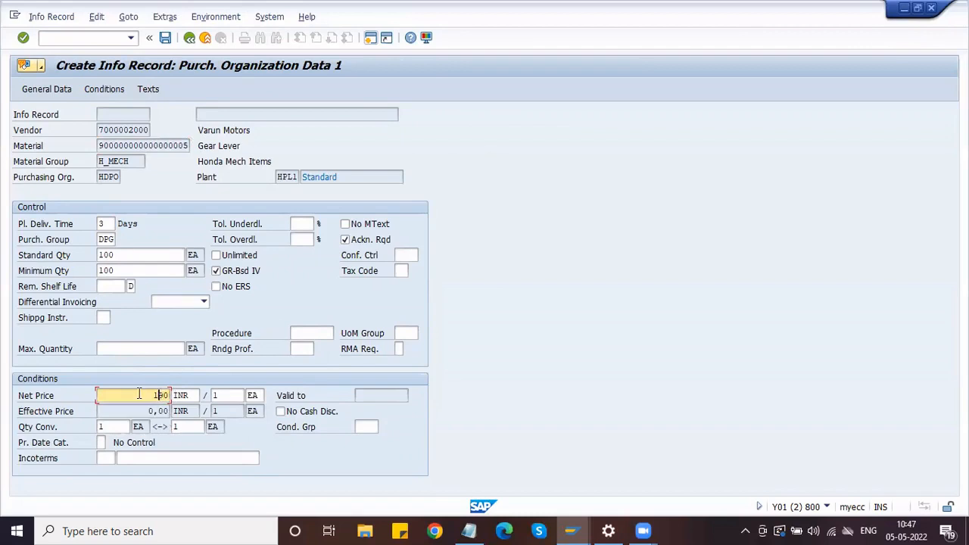
{"action": "key", "text": "Left"}
{"action": "key", "text": "Return"}
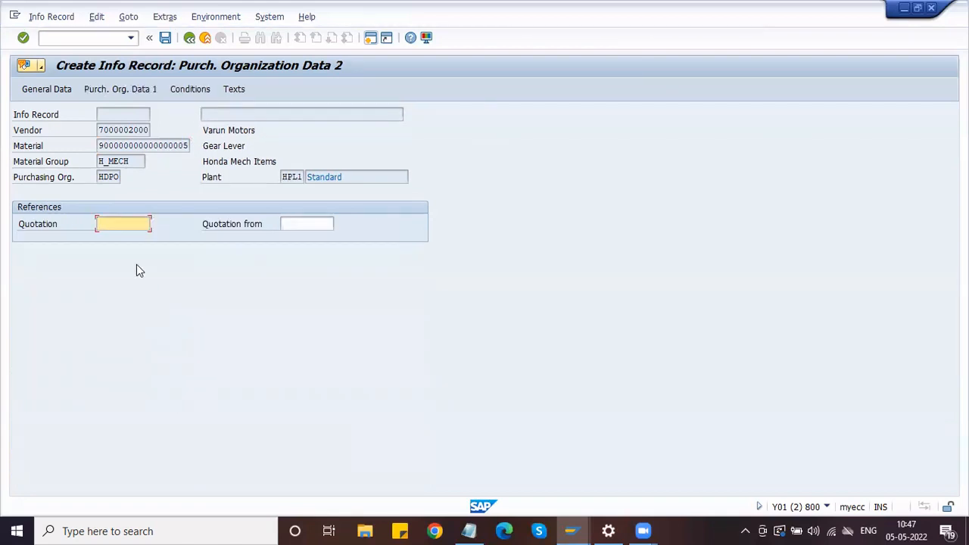
{"action": "key", "text": "Return"}
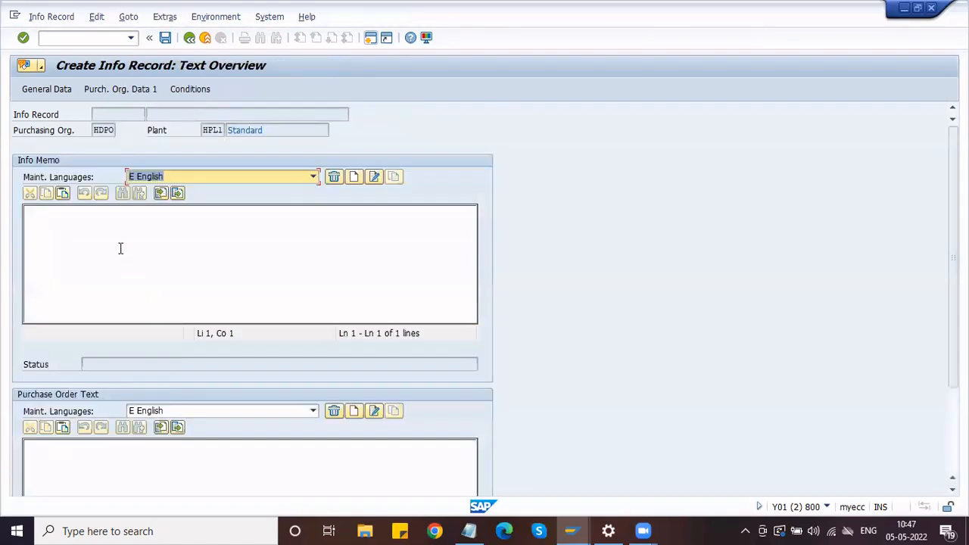
{"action": "left_click", "coordinate": [141, 448]}
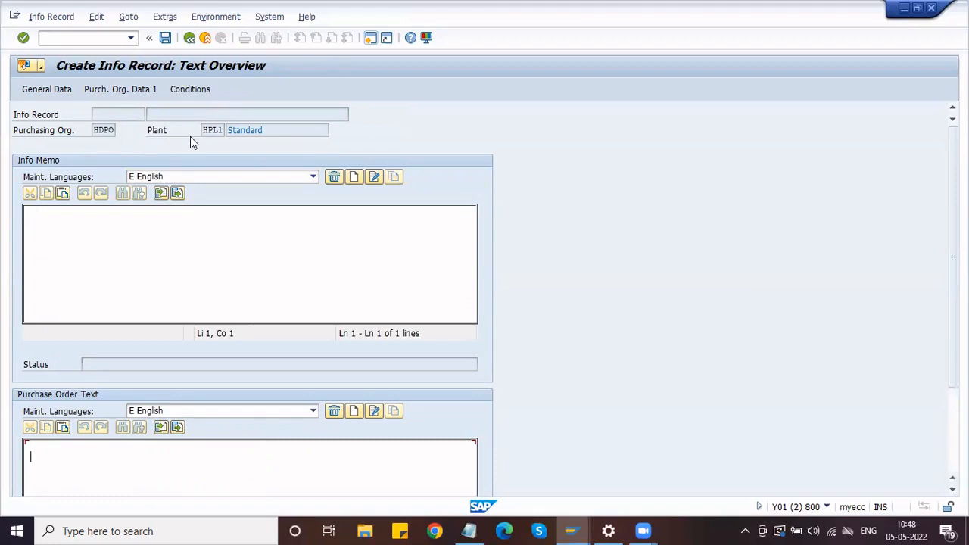
{"action": "left_click", "coordinate": [165, 38]}
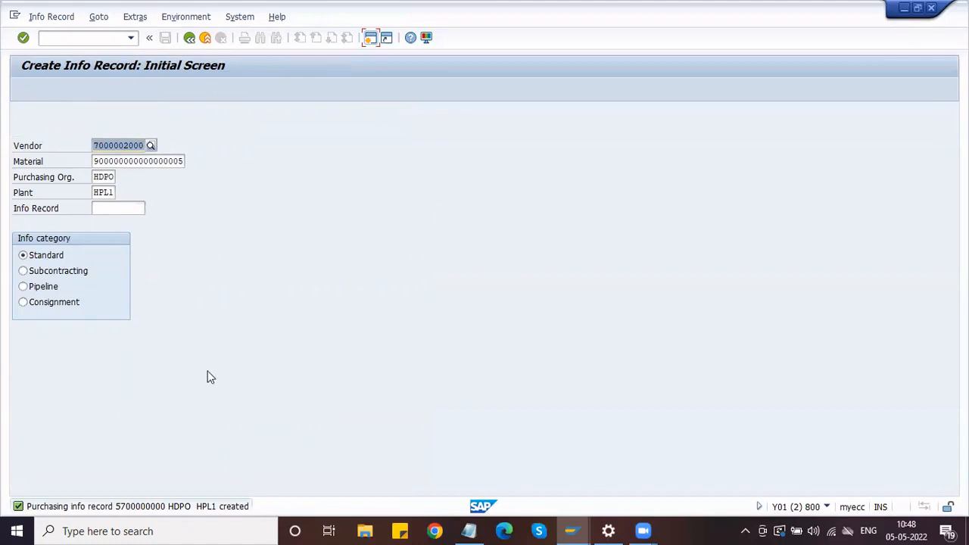
{"action": "left_click", "coordinate": [67, 38]}
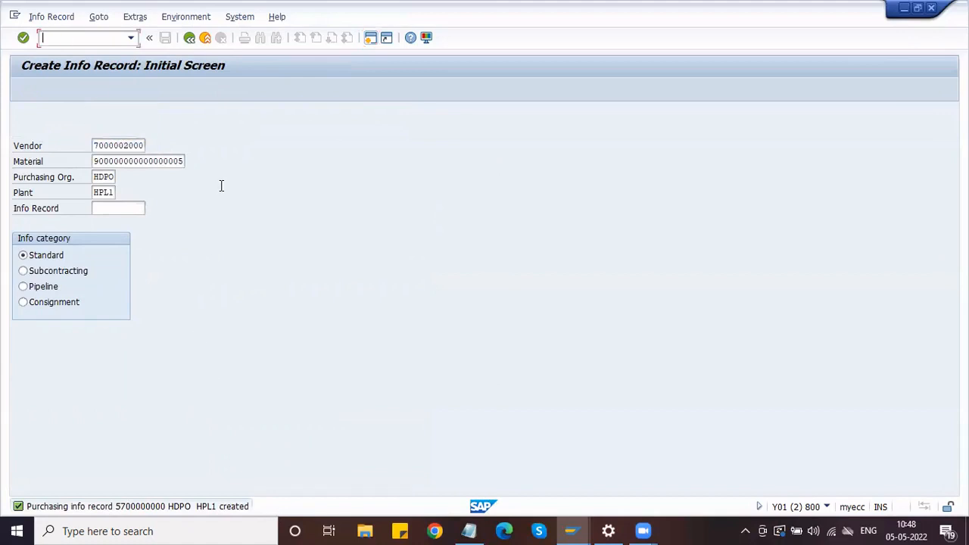
{"action": "type", "text": "/NME12"}
{"action": "key", "text": "Return"}
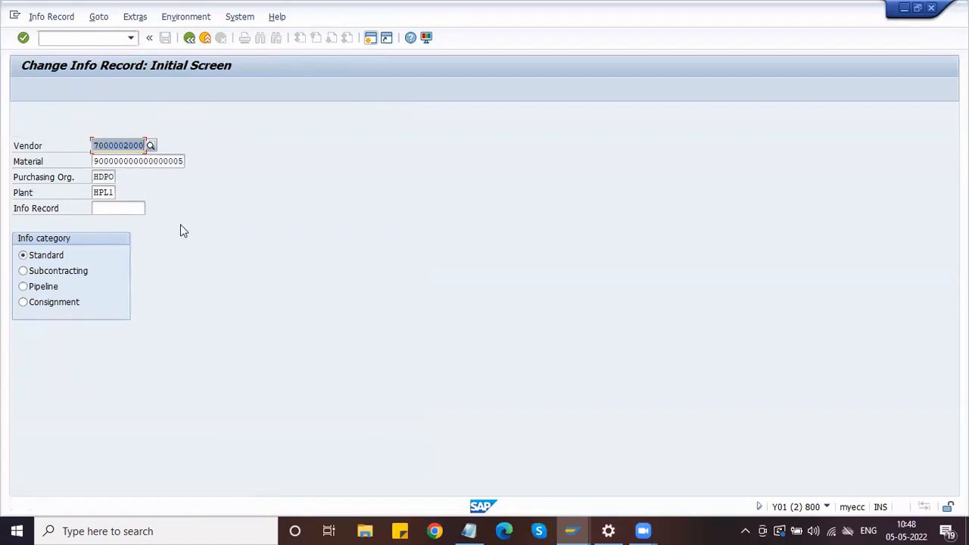
{"action": "key", "text": "Return"}
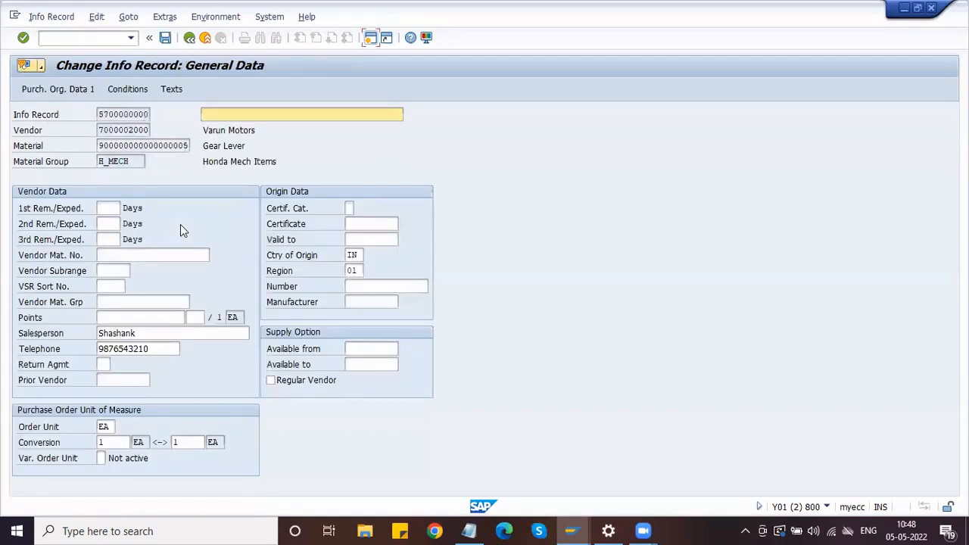
{"action": "key", "text": "F7"}
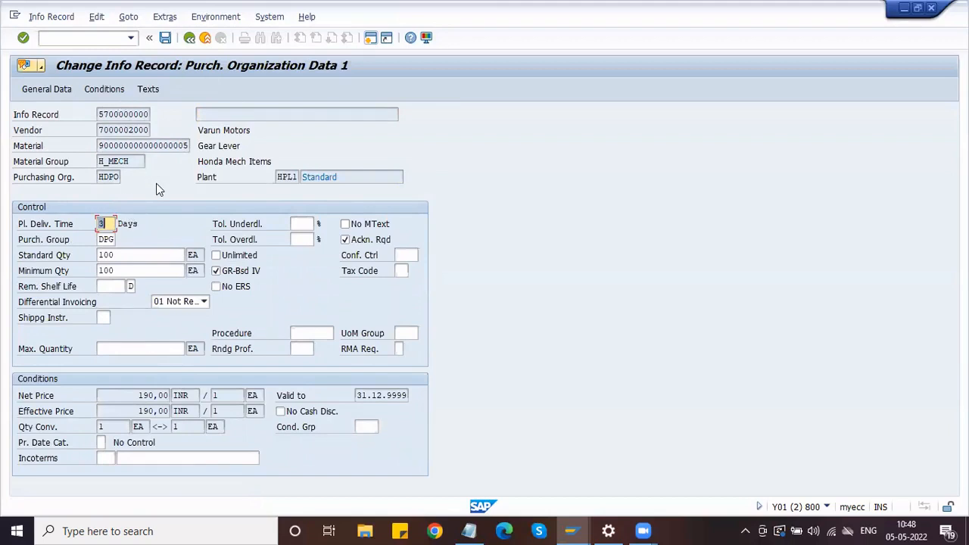
{"action": "left_click", "coordinate": [141, 395]}
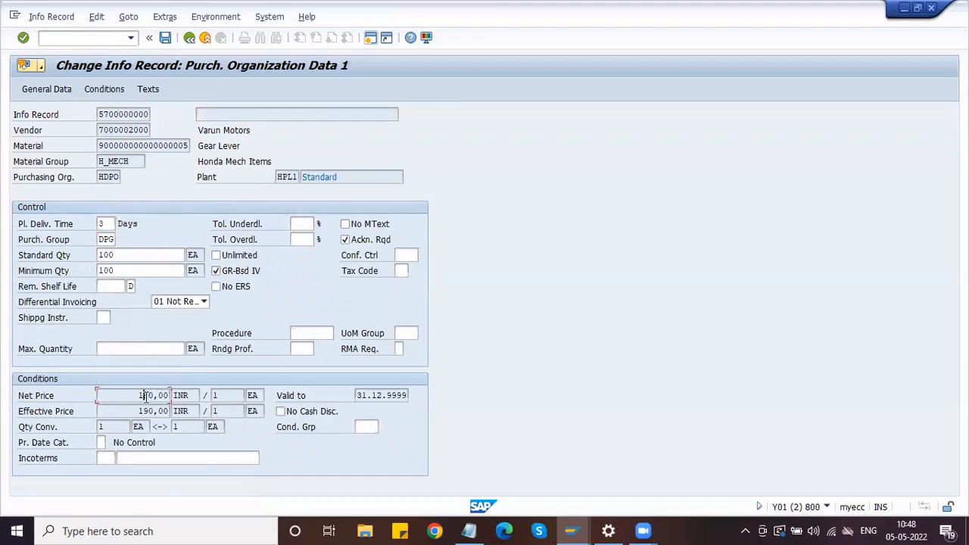
{"action": "left_click", "coordinate": [106, 90]}
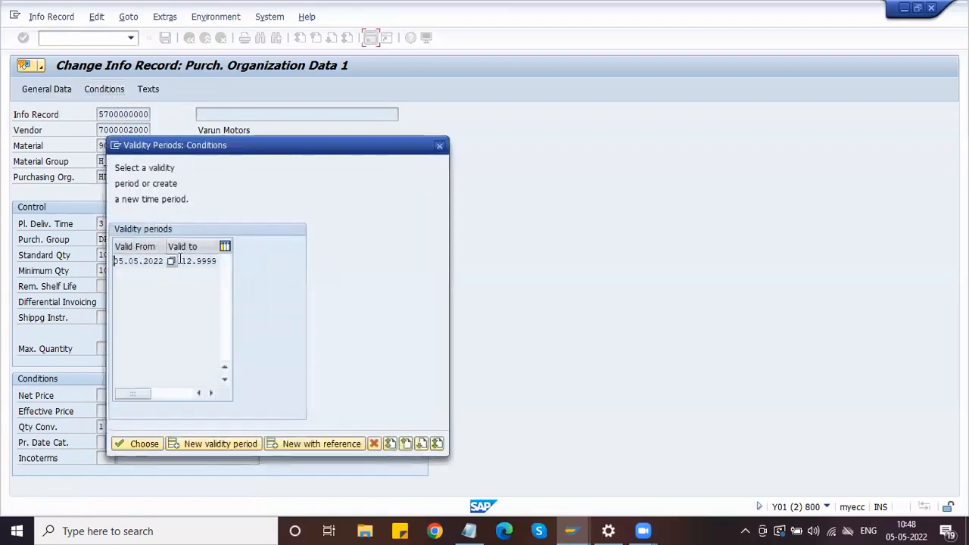
Open the gross price condition for the period starting 05.05.2022
{"action": "left_click", "coordinate": [187, 260]}
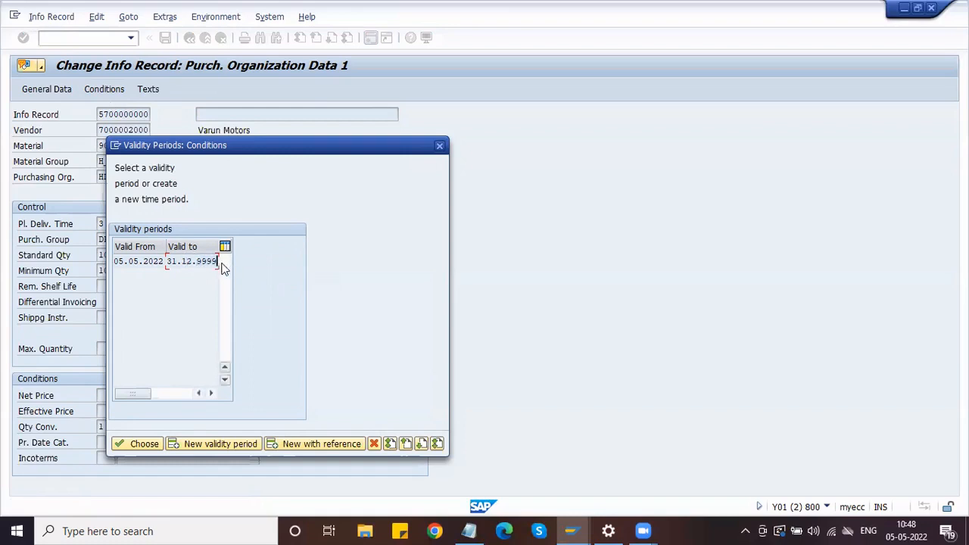
{"action": "left_click", "coordinate": [139, 261]}
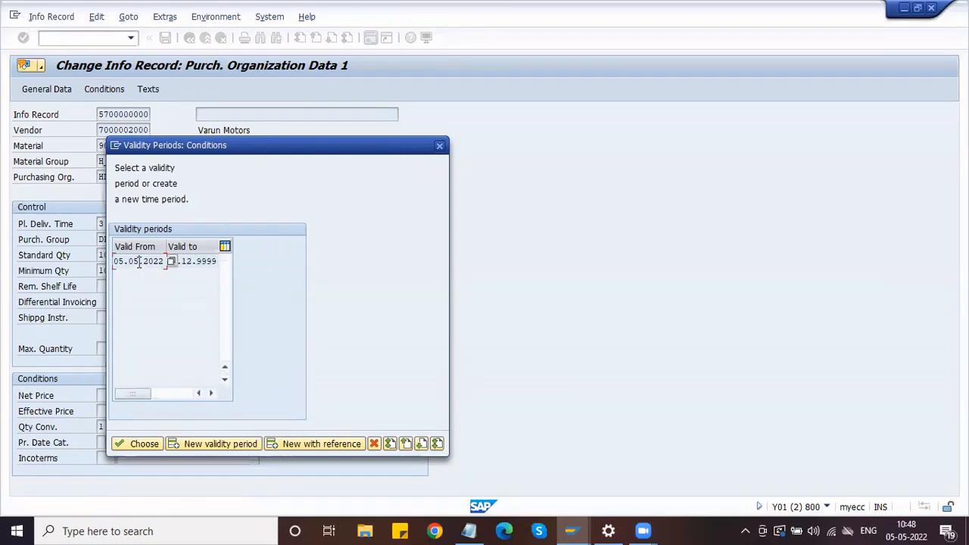
{"action": "left_click", "coordinate": [134, 444]}
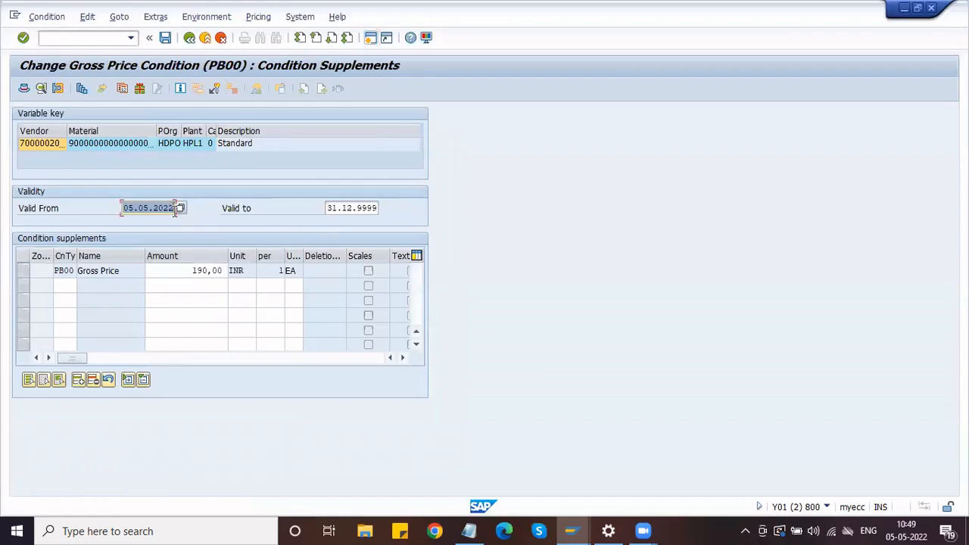
Change its Valid-to date from 31.12.9999 to 31.05.2022 and save the info record
{"action": "key", "text": "Tab"}
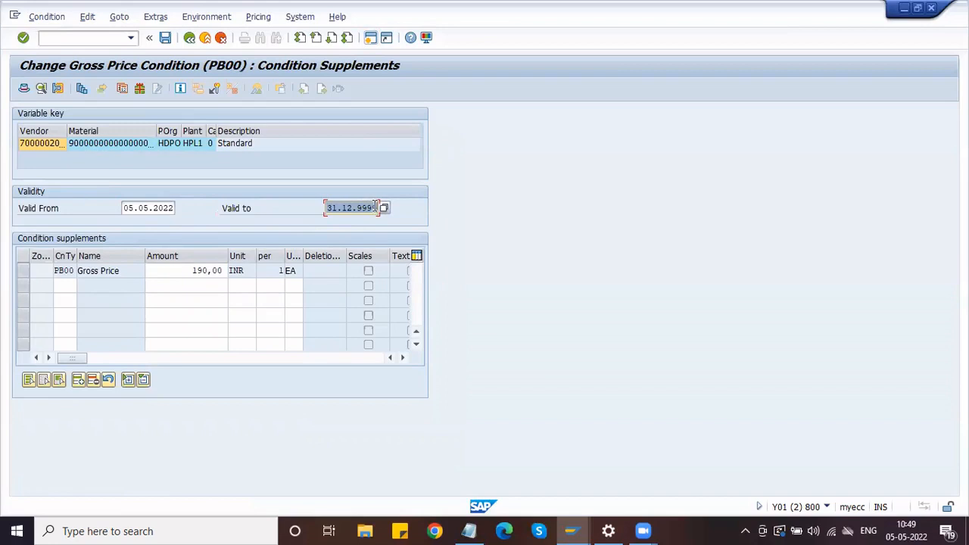
{"action": "left_click", "coordinate": [375, 207]}
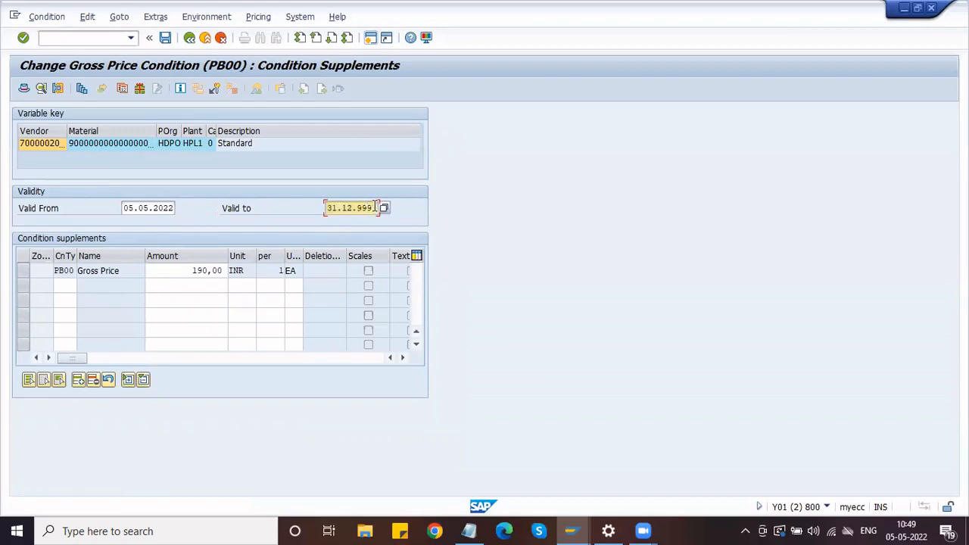
{"action": "double_click", "coordinate": [375, 207]}
{"action": "key", "text": "BackSpace"}
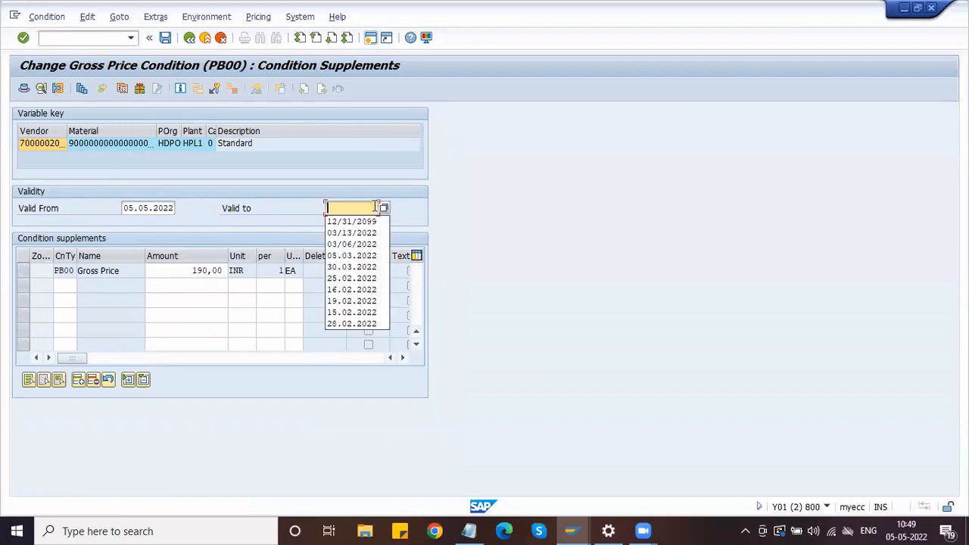
{"action": "key", "text": "Return"}
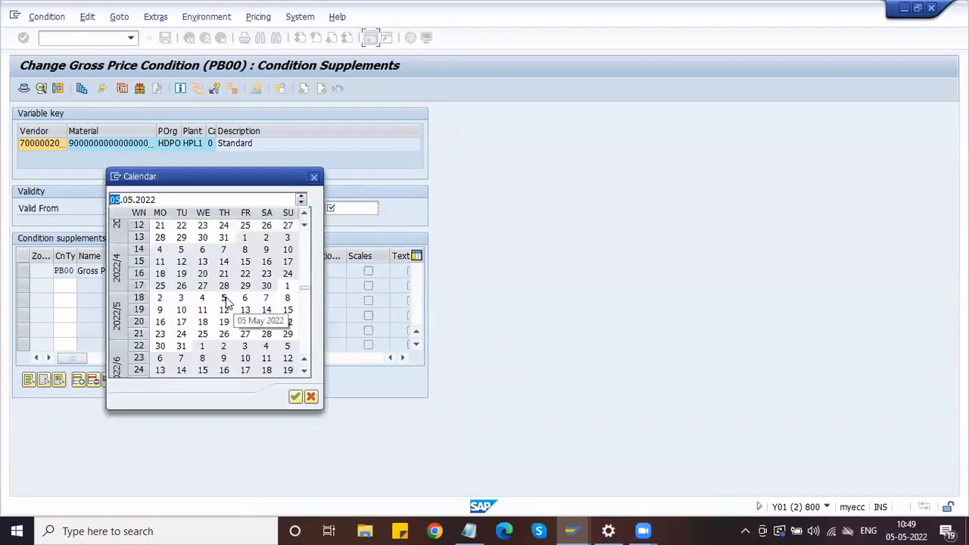
{"action": "double_click", "coordinate": [181, 345]}
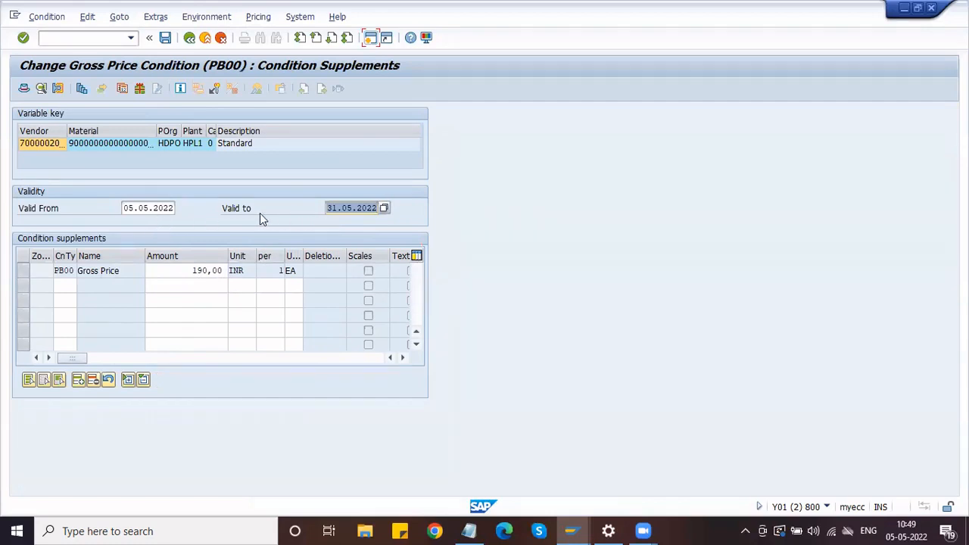
{"action": "key", "text": "Return"}
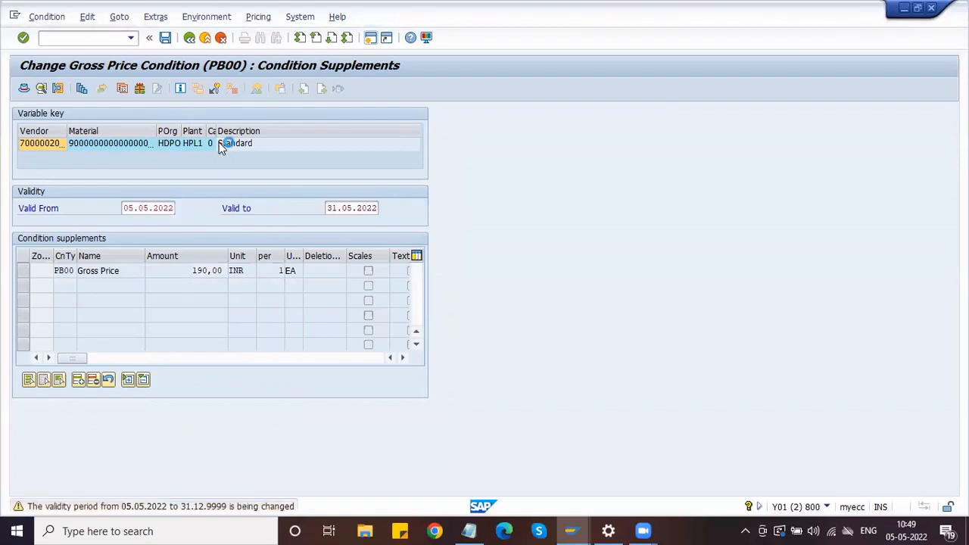
{"action": "key", "text": "Return"}
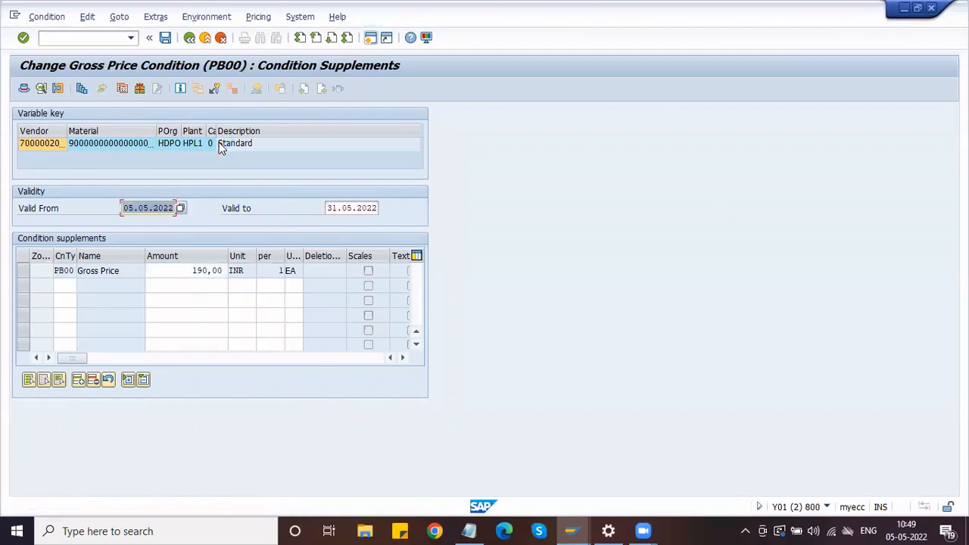
{"action": "left_click", "coordinate": [165, 38]}
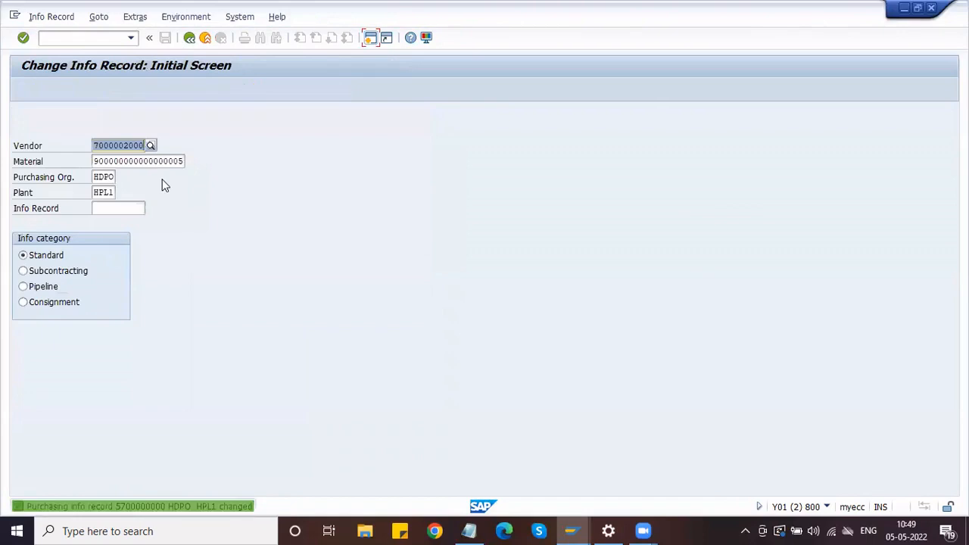
{"action": "key", "text": "Return"}
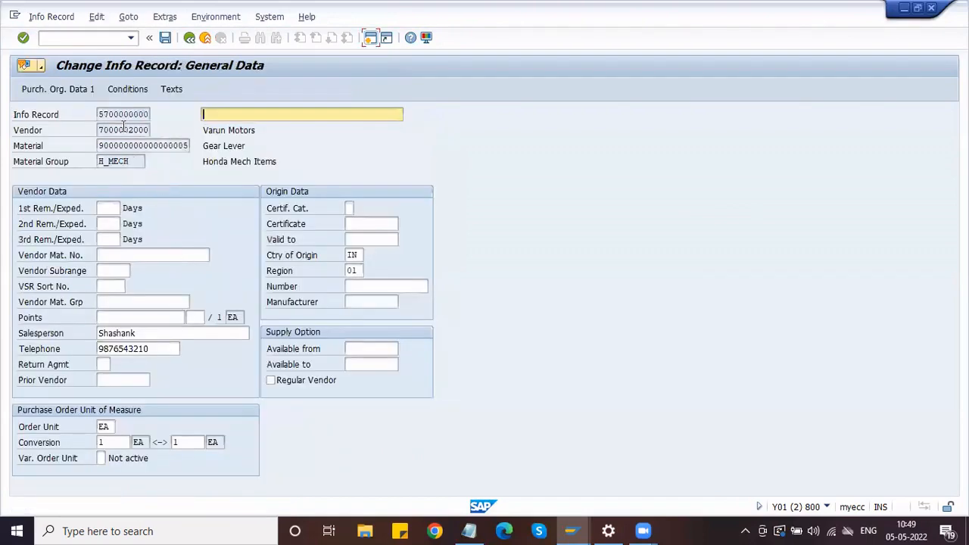
{"action": "key", "text": "Return"}
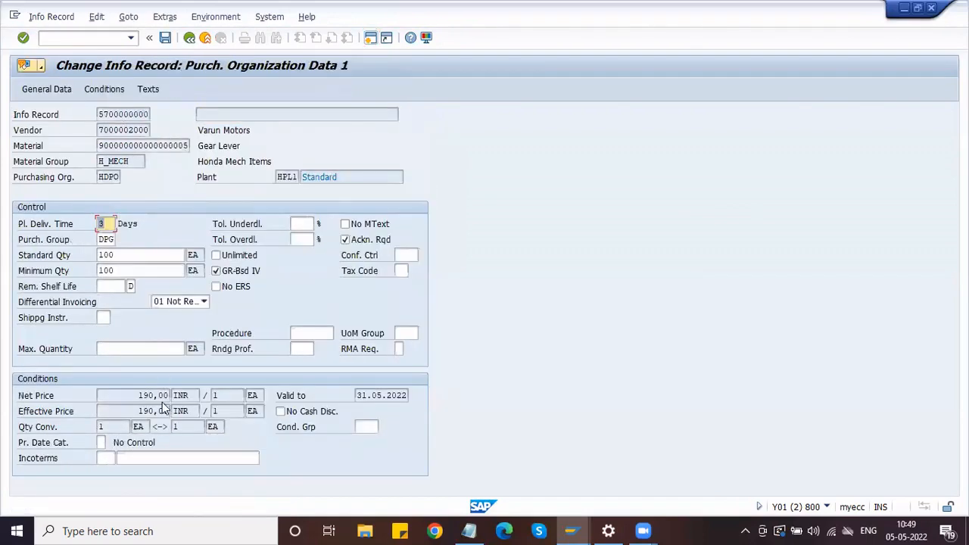
{"action": "left_click", "coordinate": [159, 395]}
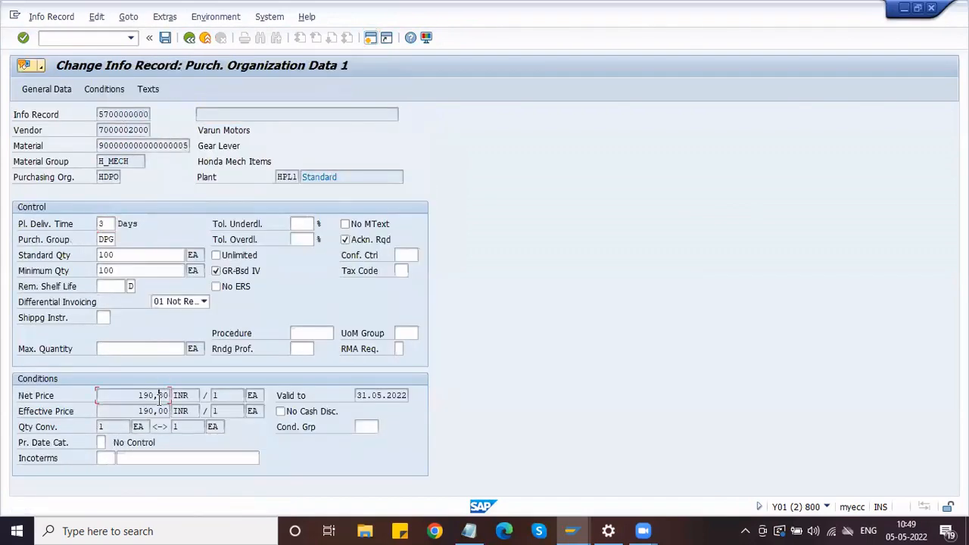
{"action": "left_click", "coordinate": [107, 95]}
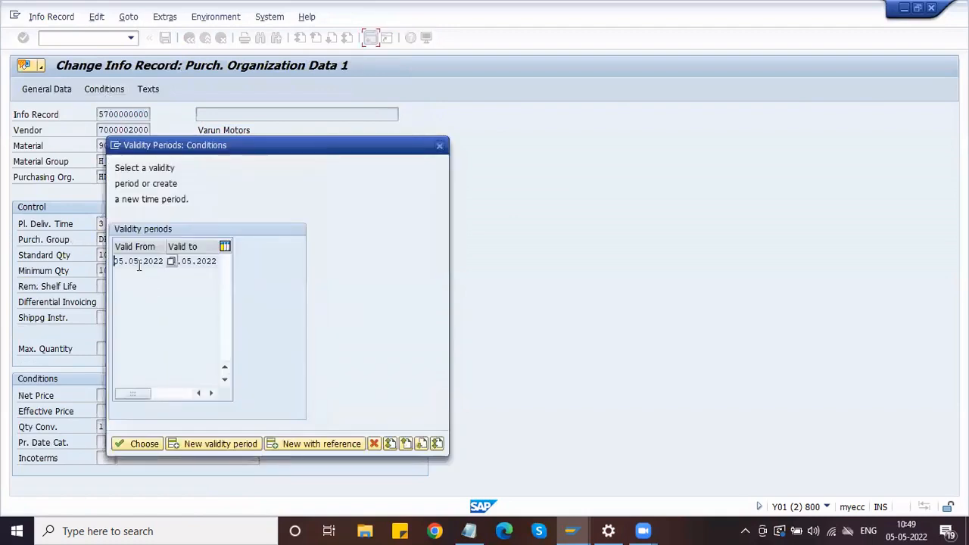
{"action": "left_click", "coordinate": [198, 264]}
{"action": "left_click_drag", "start_coordinate": [212, 144], "coordinate": [336, 170]}
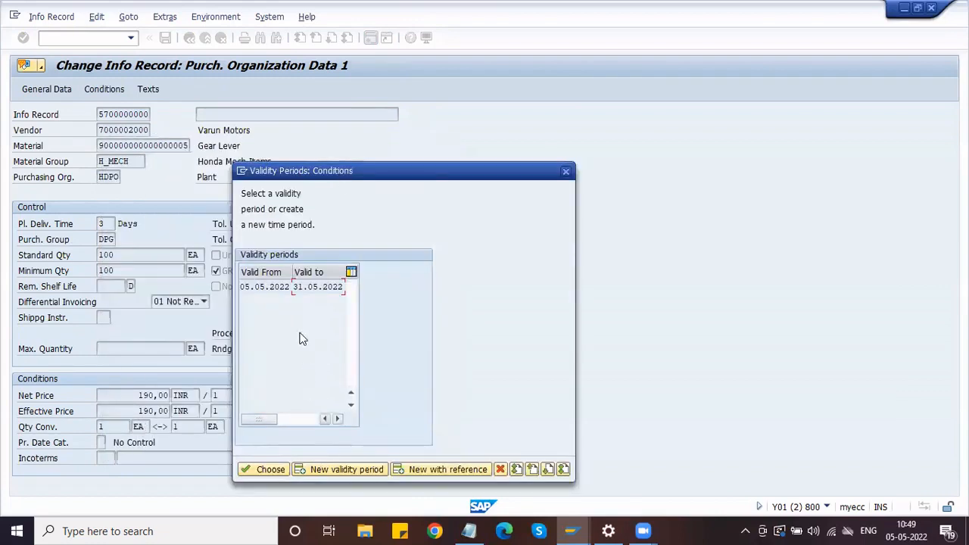
Add a new validity period from 01.06.2022 to 30.06.2022
{"action": "left_click", "coordinate": [336, 470]}
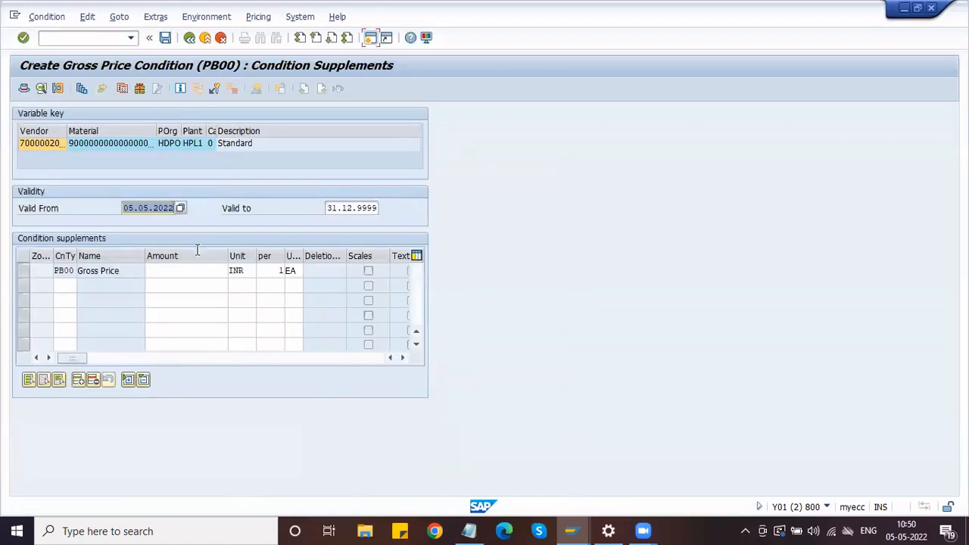
{"action": "key", "text": "BackSpace"}
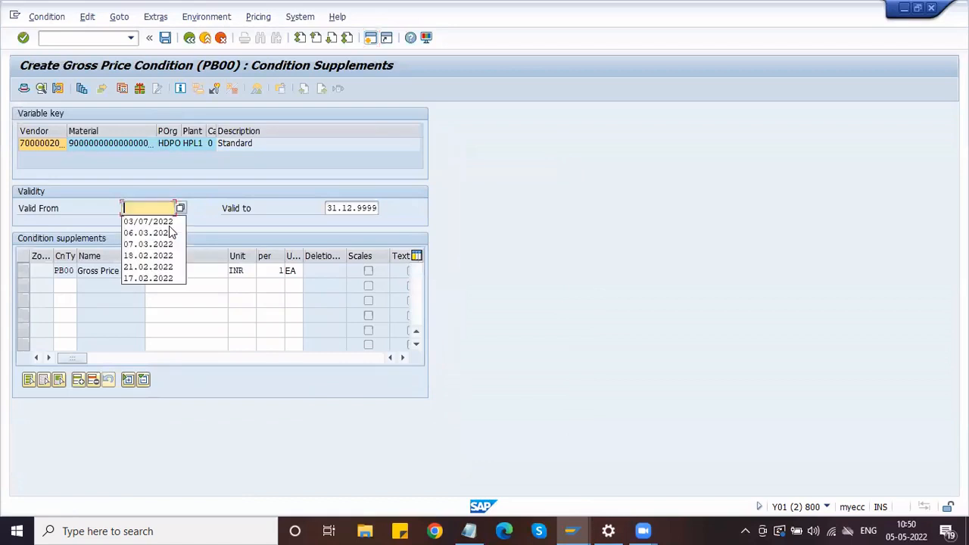
{"action": "left_click", "coordinate": [180, 208]}
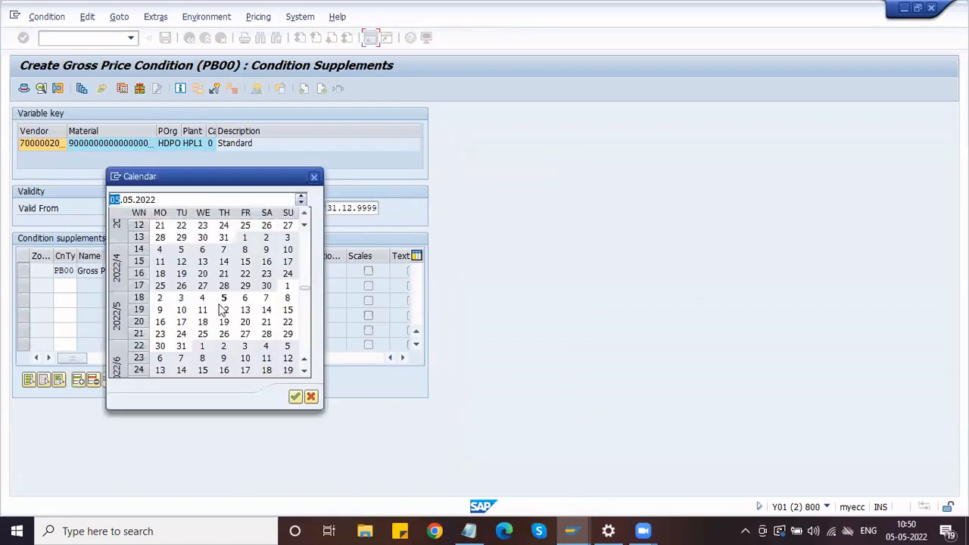
{"action": "double_click", "coordinate": [203, 347]}
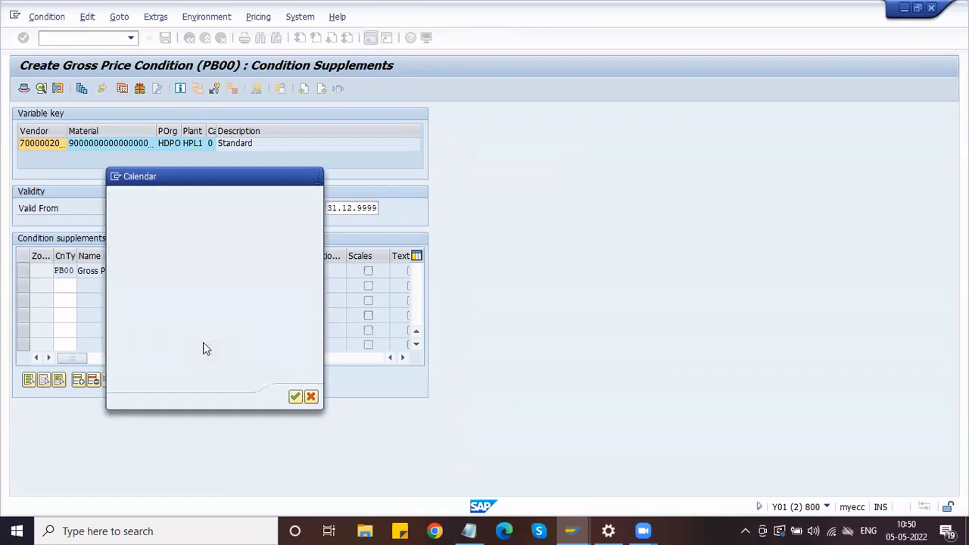
{"action": "double_click", "coordinate": [352, 209]}
{"action": "key", "text": "Delete"}
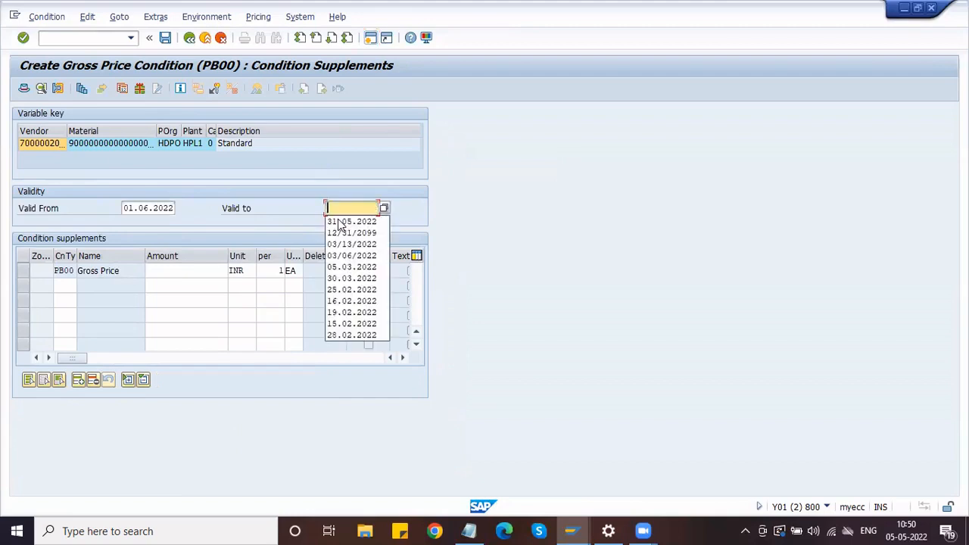
{"action": "left_click", "coordinate": [384, 209]}
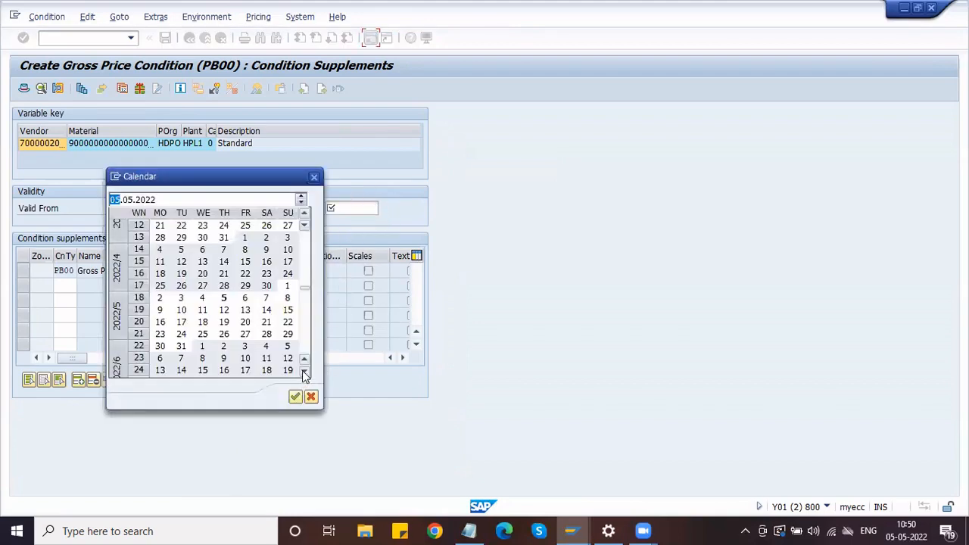
{"action": "left_click", "coordinate": [305, 372]}
{"action": "left_click", "coordinate": [305, 371]}
{"action": "left_click", "coordinate": [305, 371]}
{"action": "left_click", "coordinate": [305, 372]}
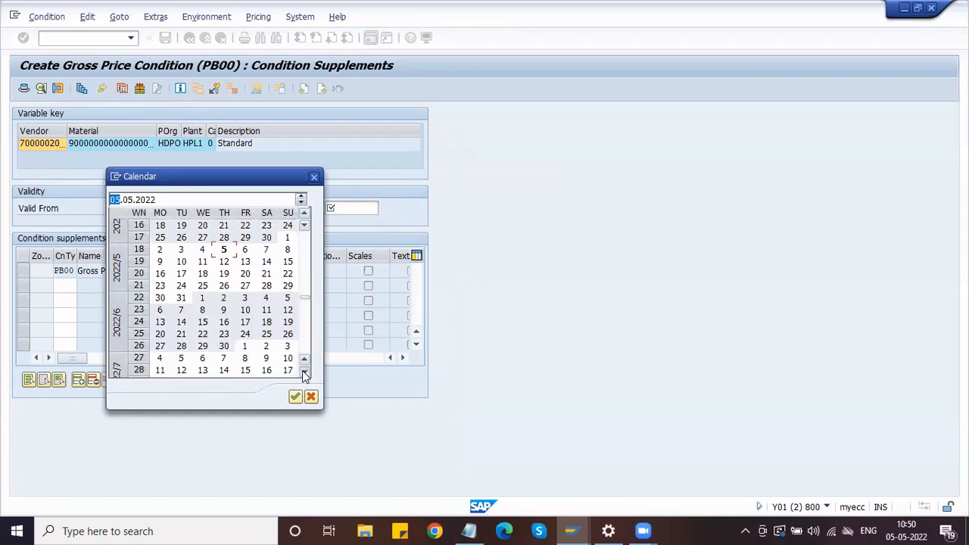
{"action": "double_click", "coordinate": [224, 347]}
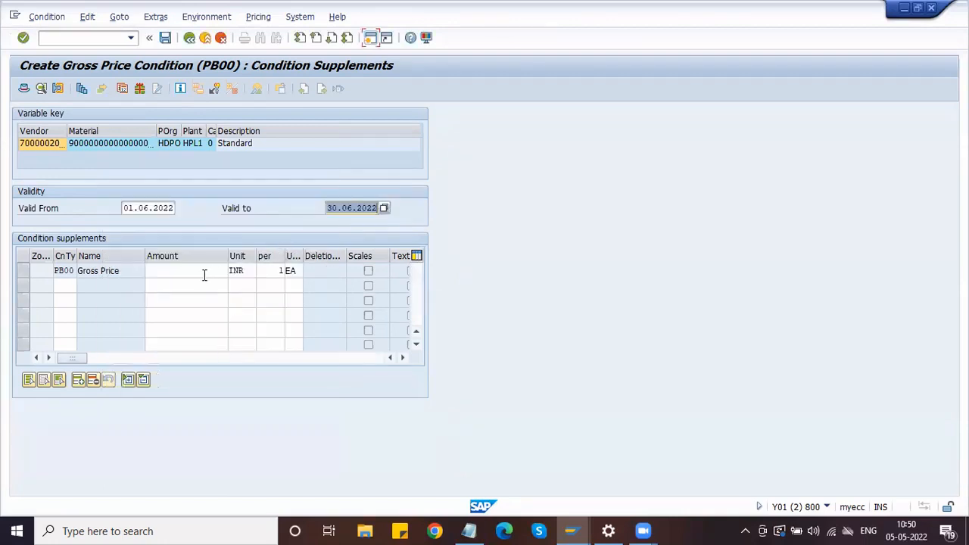
Enter a gross price amount of 195 INR and save the info record
{"action": "left_click", "coordinate": [203, 274]}
{"action": "type", "text": "195"}
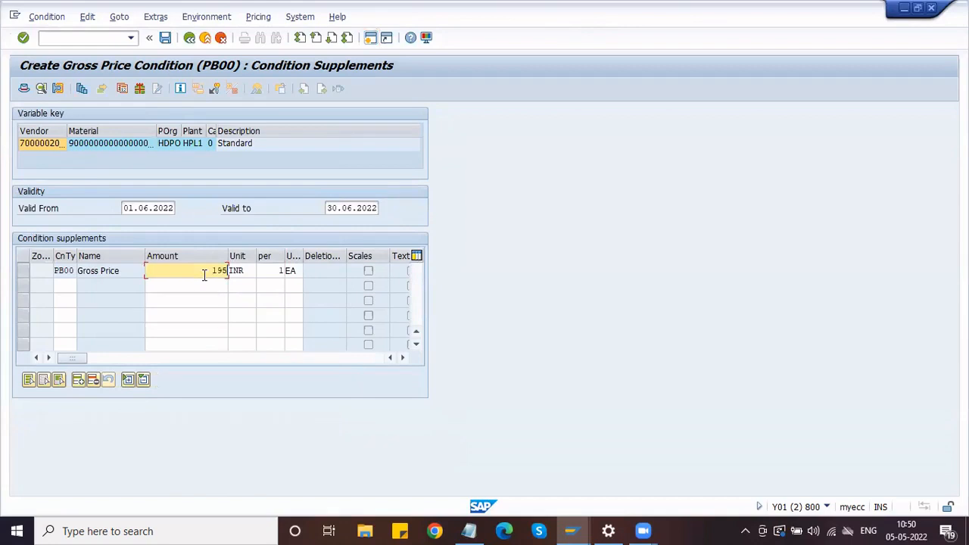
{"action": "key", "text": "Return"}
{"action": "left_click", "coordinate": [226, 270]}
{"action": "left_click", "coordinate": [165, 38]}
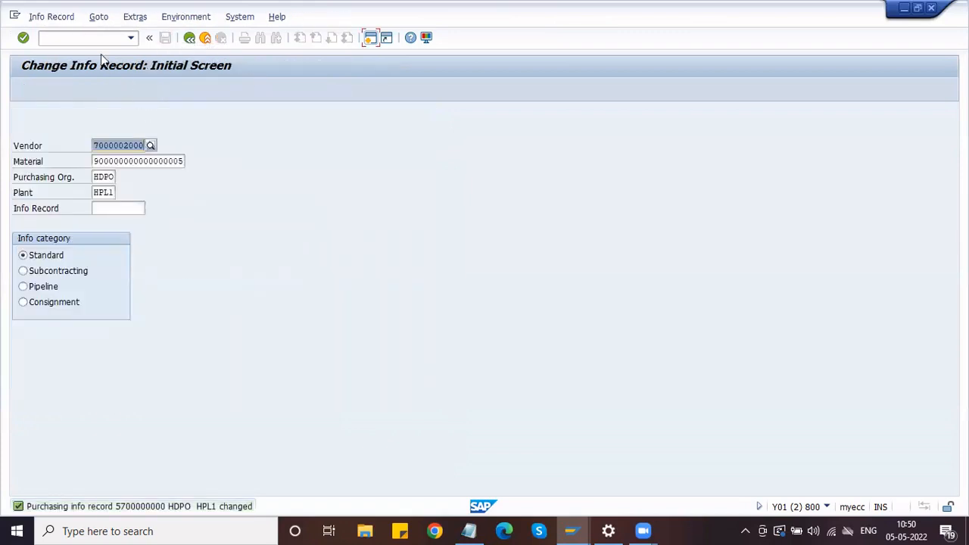
Display the info record via /NME13 and open its 01.06.2022–30.06.2022 gross price condition
{"action": "key", "text": "ctrl+slash"}
{"action": "type", "text": "/NME13"}
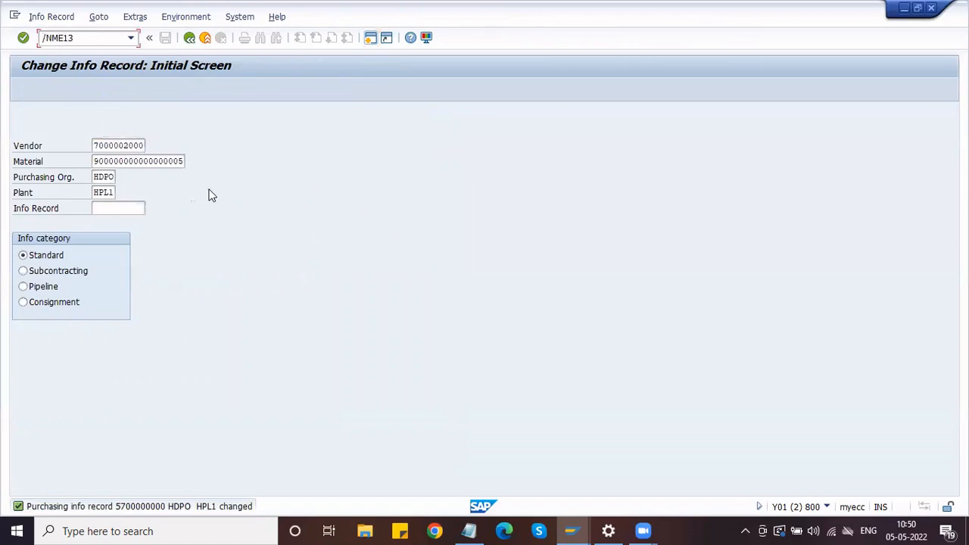
{"action": "key", "text": "Return"}
{"action": "key", "text": "Return"}
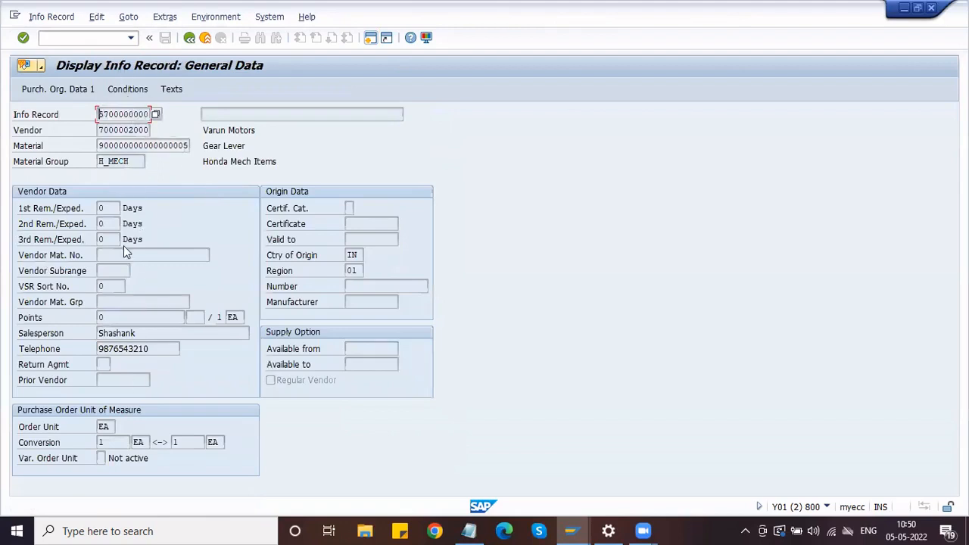
{"action": "key", "text": "Return"}
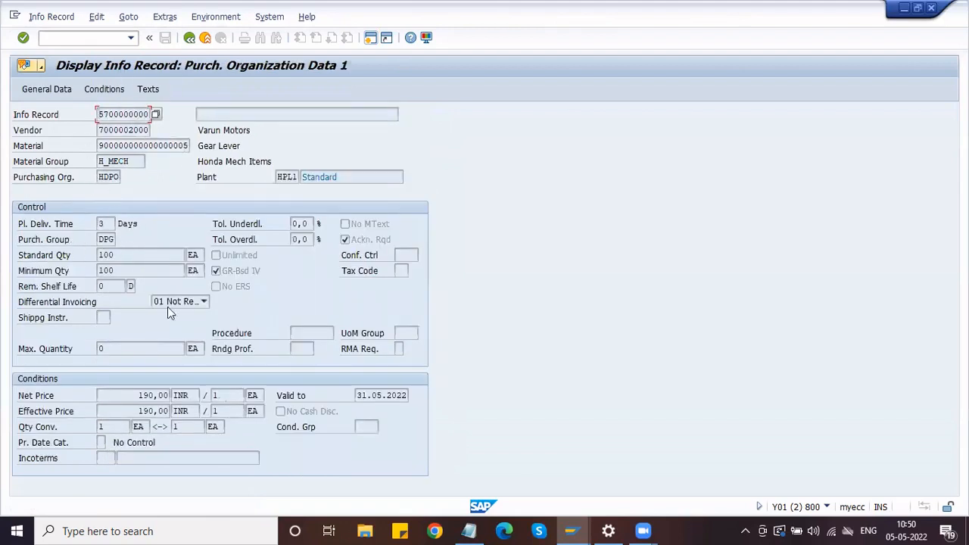
{"action": "left_click", "coordinate": [140, 394]}
{"action": "left_click", "coordinate": [105, 87]}
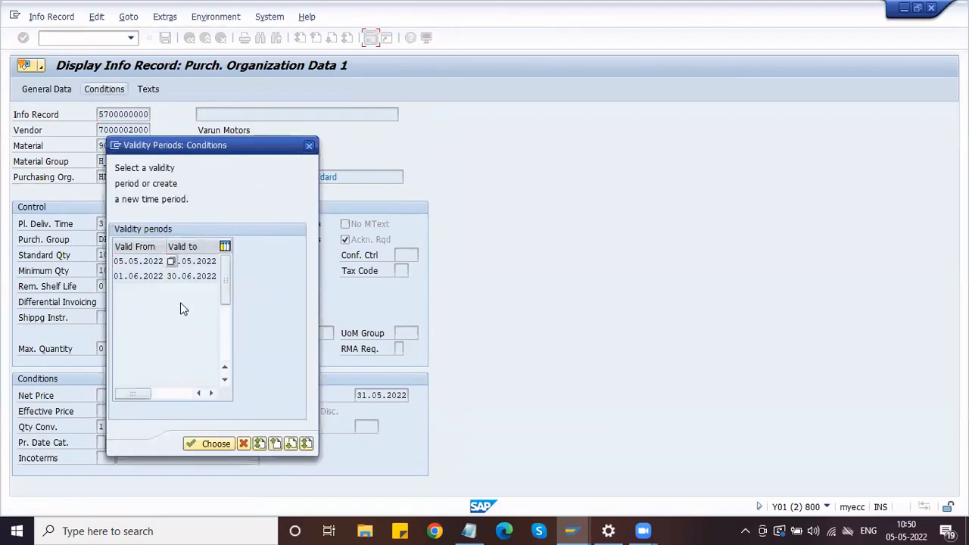
{"action": "left_click", "coordinate": [151, 277]}
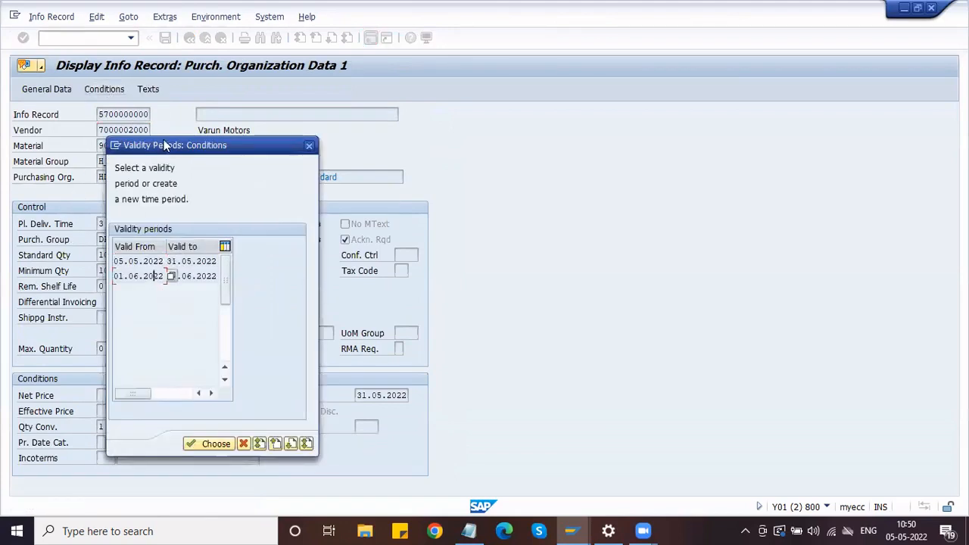
{"action": "left_click_drag", "start_coordinate": [164, 145], "coordinate": [420, 123]}
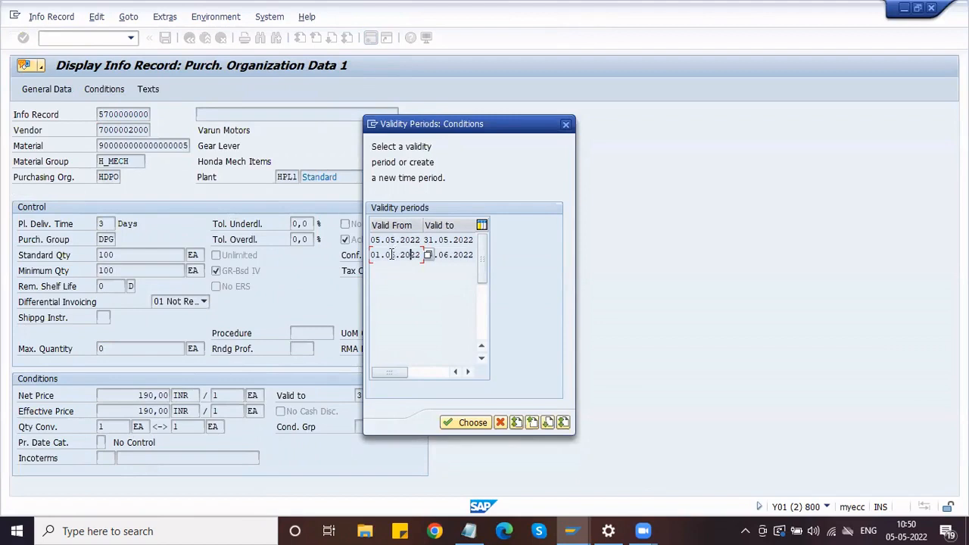
{"action": "left_click", "coordinate": [464, 423]}
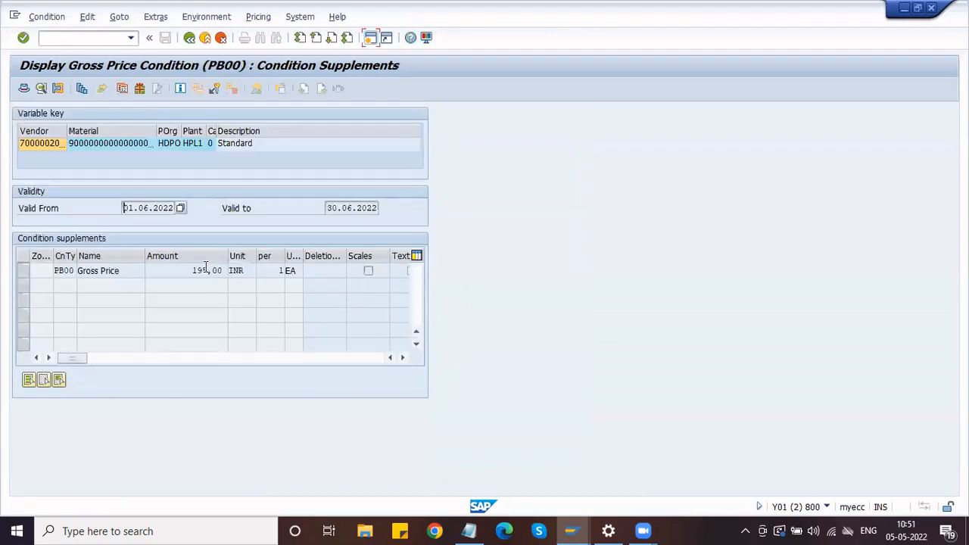
Switch between the June gross price condition and purchasing data, then return to the initial screen
{"action": "left_click", "coordinate": [189, 37]}
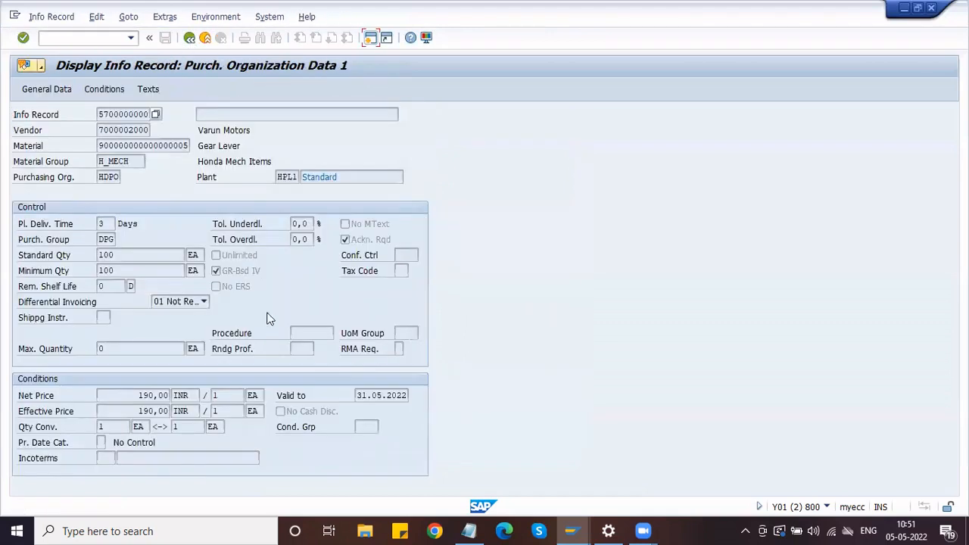
{"action": "left_click", "coordinate": [104, 93]}
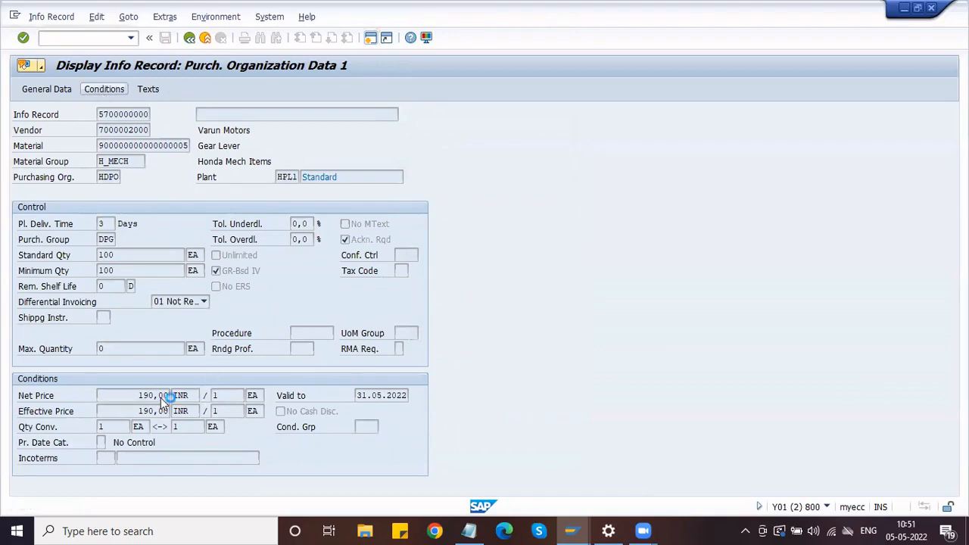
{"action": "left_click", "coordinate": [189, 38]}
{"action": "left_click", "coordinate": [105, 89]}
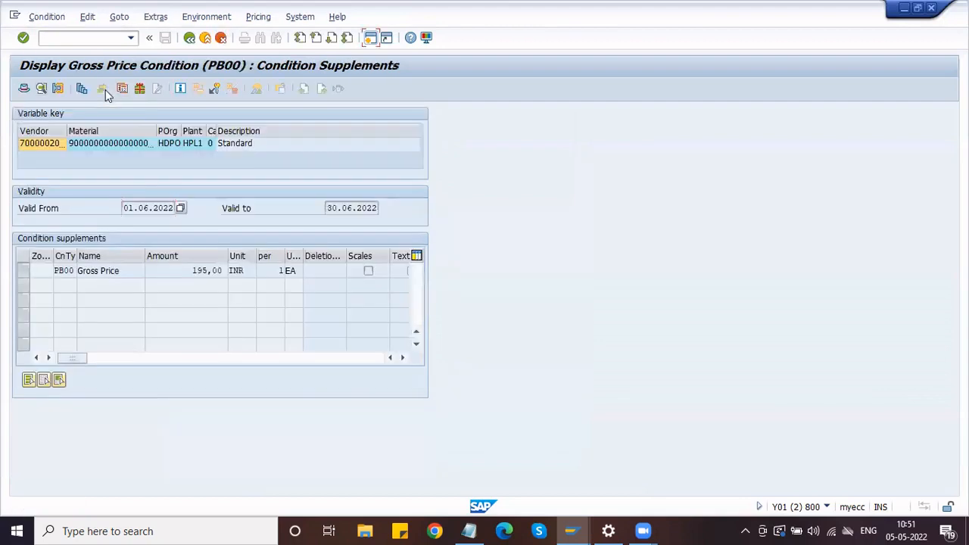
{"action": "left_click", "coordinate": [190, 38]}
{"action": "left_click", "coordinate": [189, 38]}
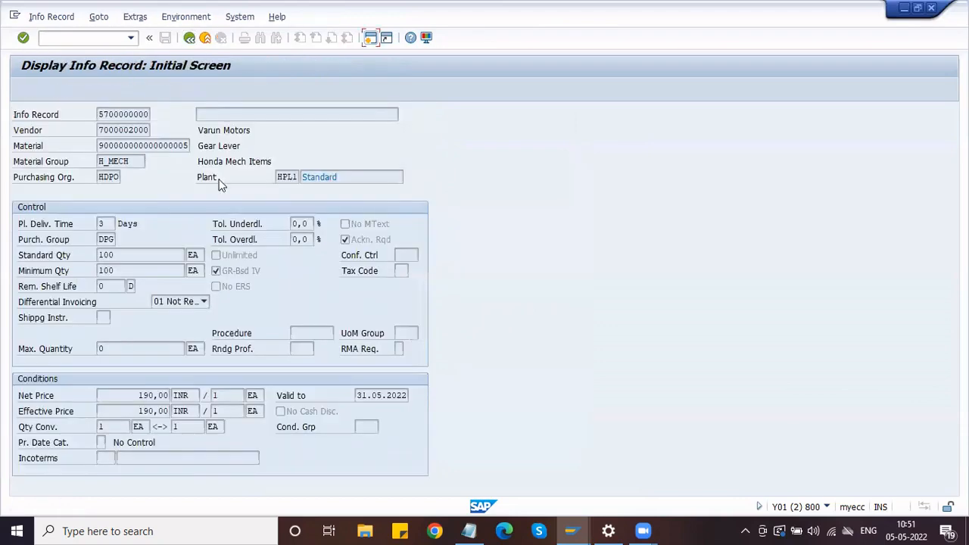
Display the 05.05.2022–31.05.2022 period's 190 INR gross price, then back out to the initial screen
{"action": "key", "text": "Return"}
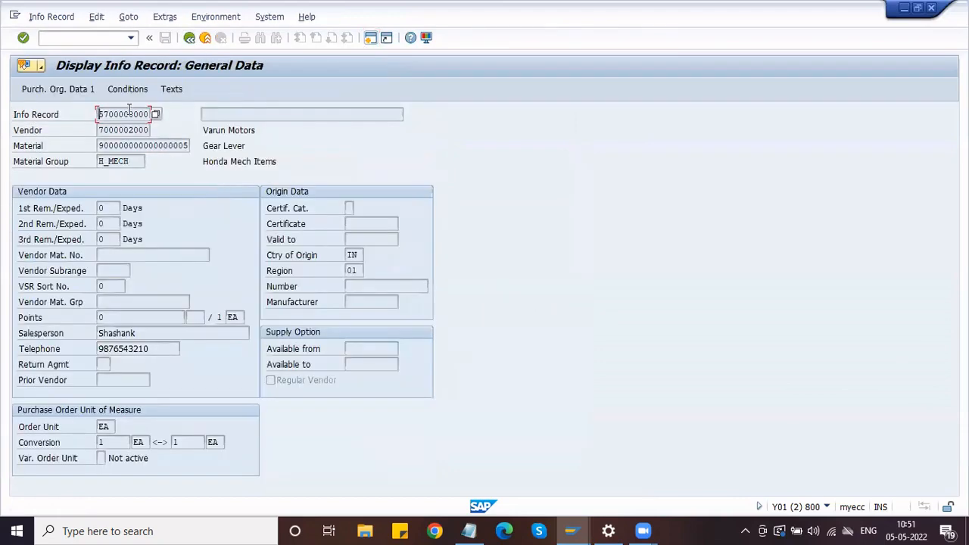
{"action": "key", "text": "Return"}
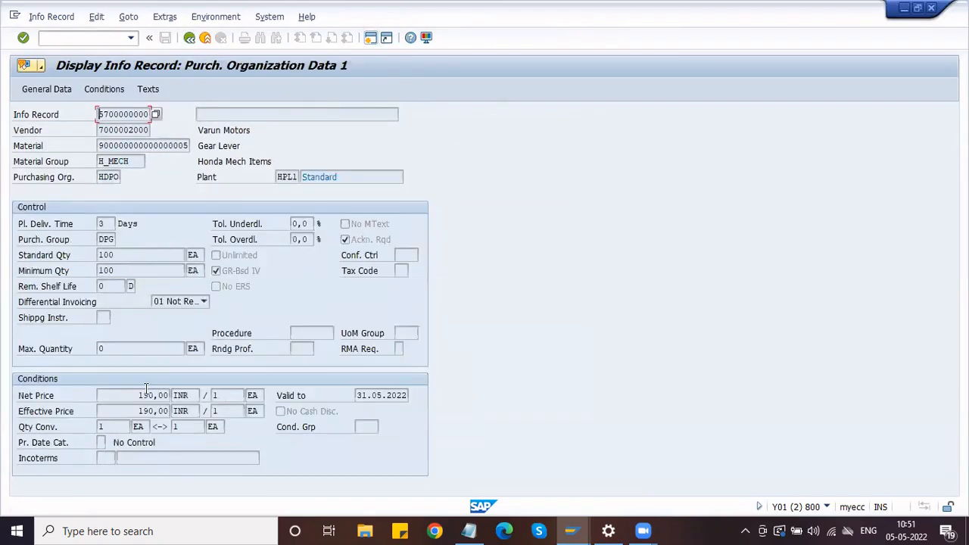
{"action": "left_click", "coordinate": [105, 90]}
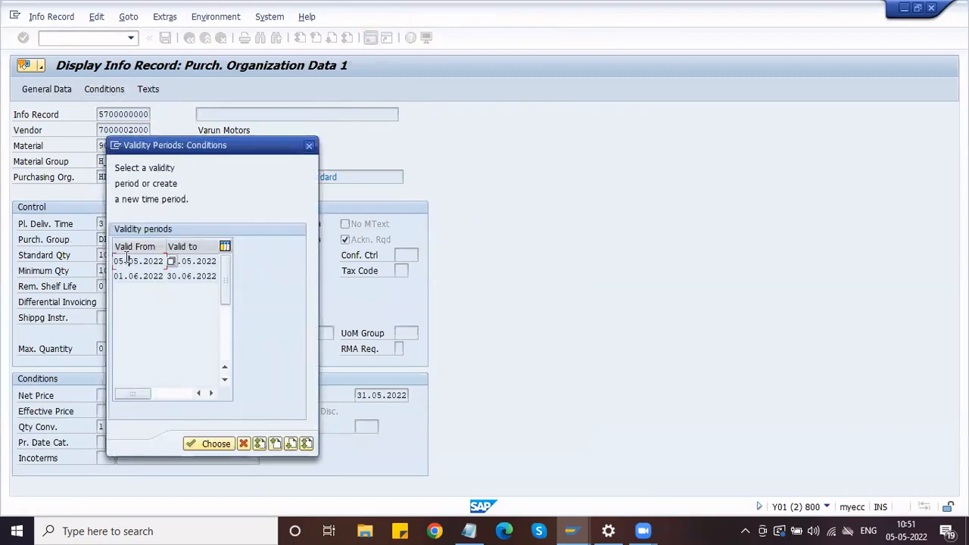
{"action": "left_click", "coordinate": [183, 261]}
{"action": "left_click", "coordinate": [210, 445]}
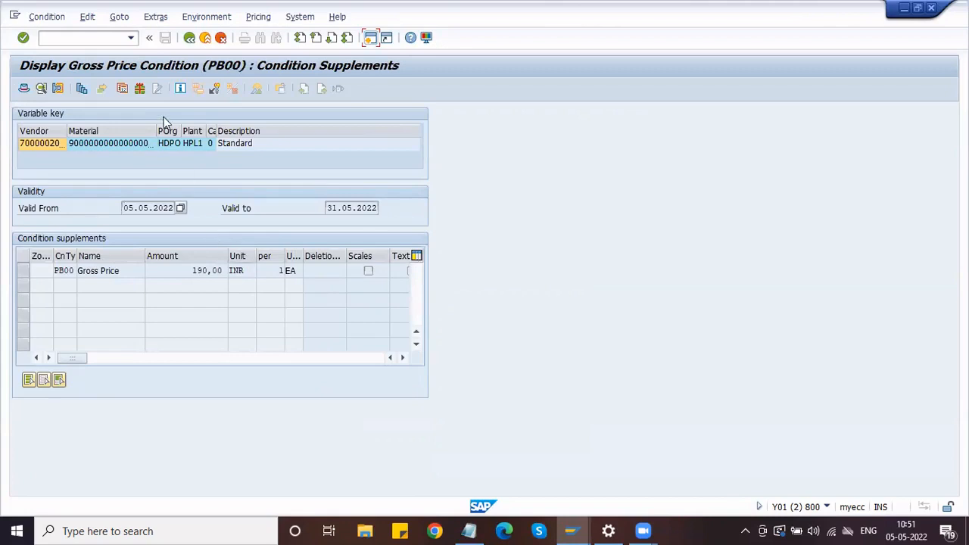
{"action": "left_click", "coordinate": [190, 38]}
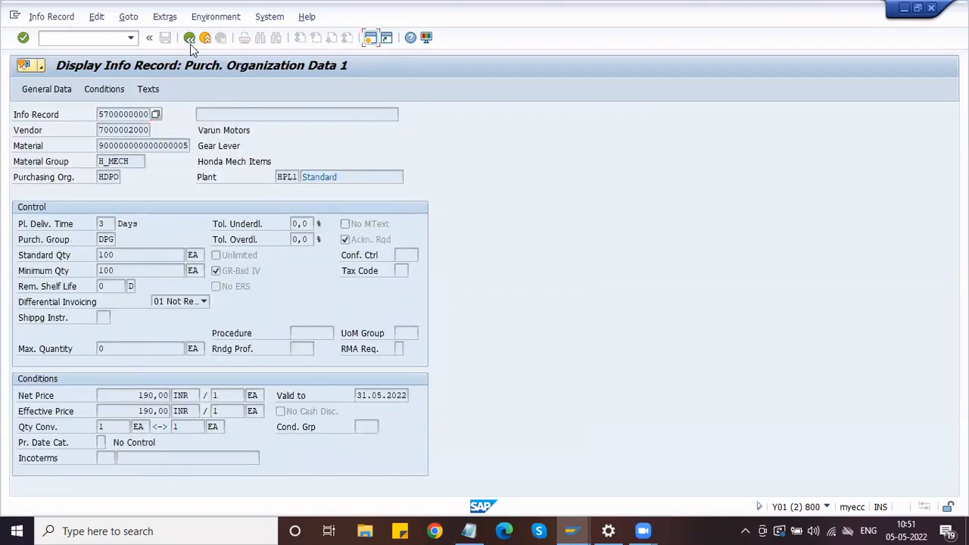
{"action": "left_click", "coordinate": [190, 38]}
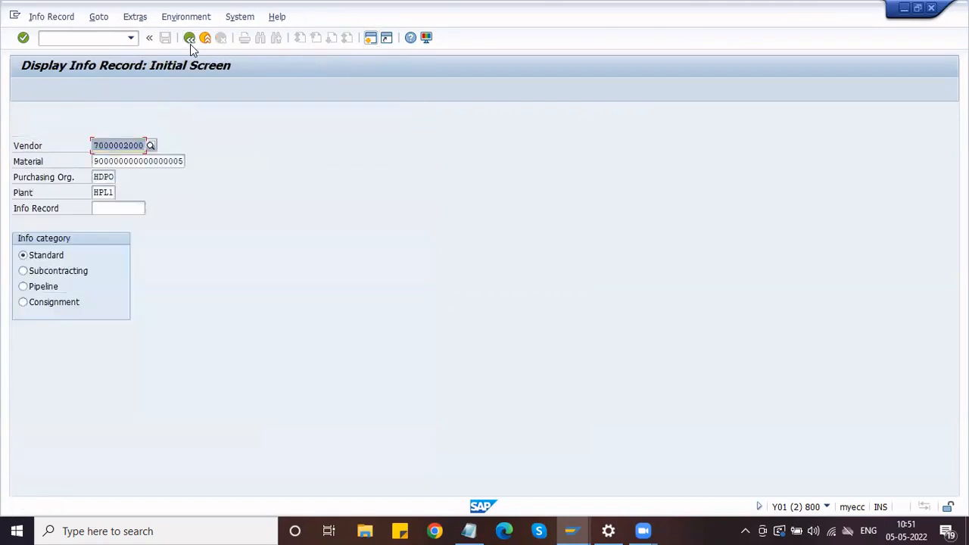
Leave the Display Info Record transaction with /n, returning to SAP Easy Access
{"action": "left_click", "coordinate": [111, 193]}
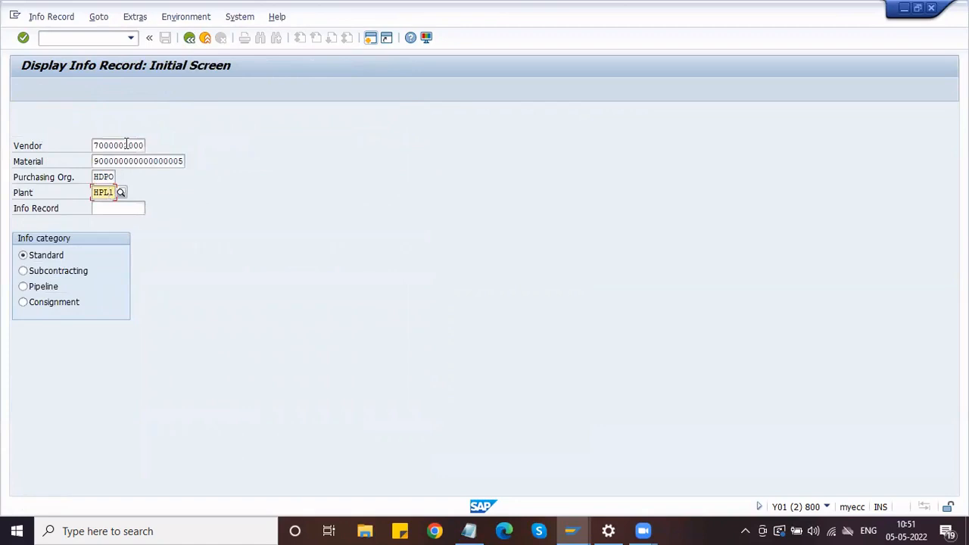
{"action": "left_click", "coordinate": [127, 145]}
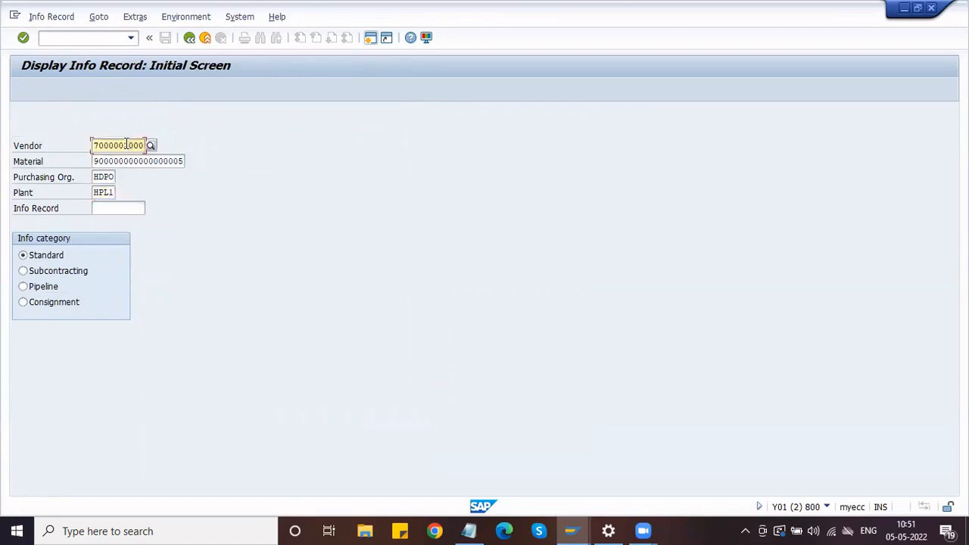
{"action": "left_click", "coordinate": [76, 43]}
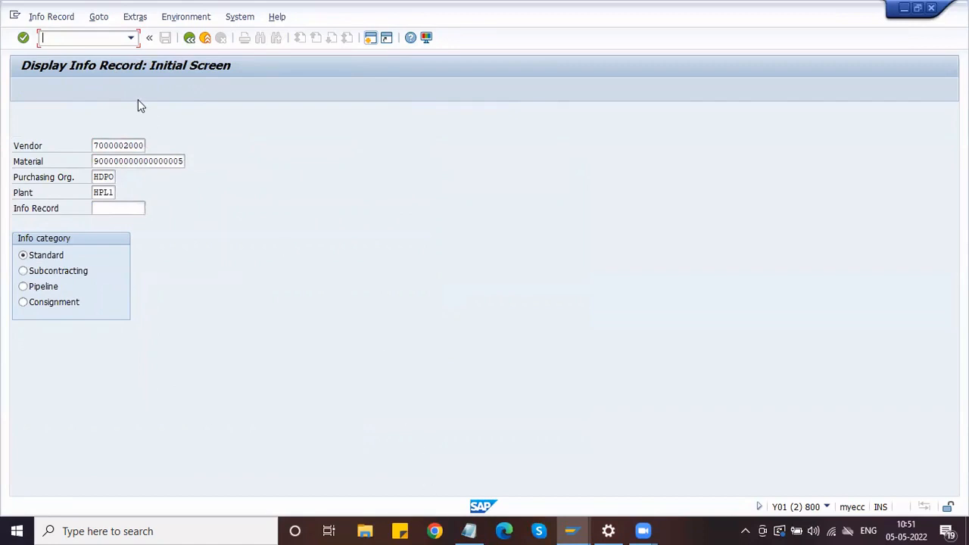
{"action": "type", "text": "/n"}
{"action": "key", "text": "Return"}
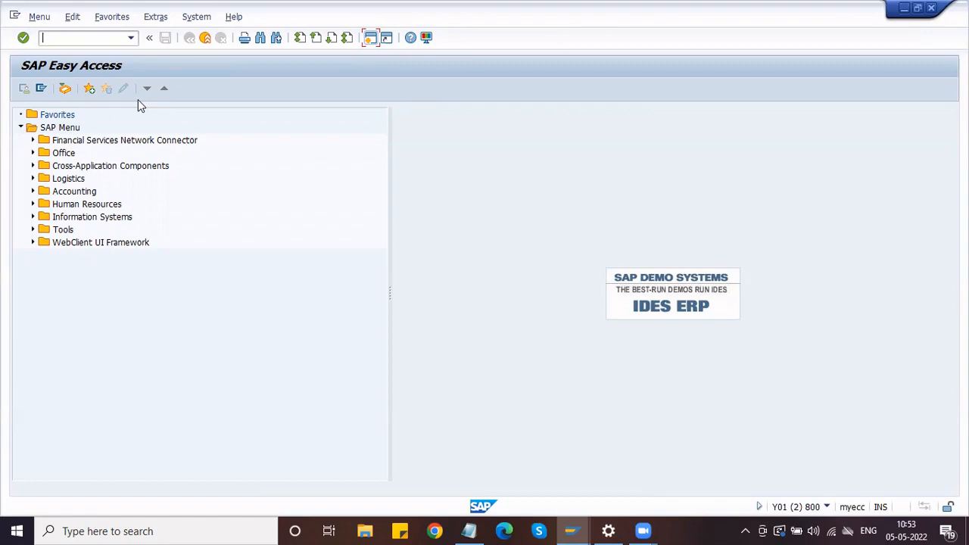
Via SPRO, run Materials Management > Purchasing > Source List > Define Source List Requirement at Plant Level
{"action": "type", "text": "SPRO"}
{"action": "key", "text": "Return"}
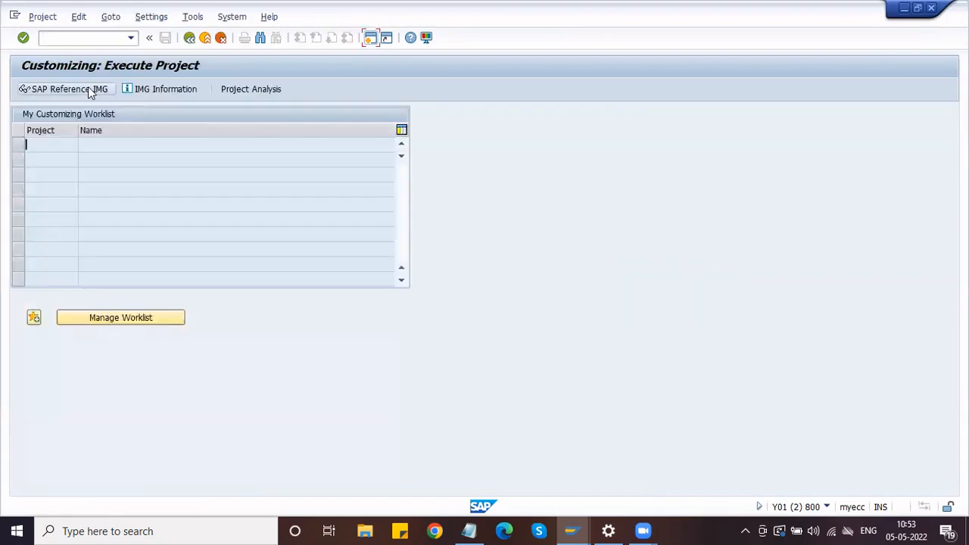
{"action": "left_click", "coordinate": [88, 89]}
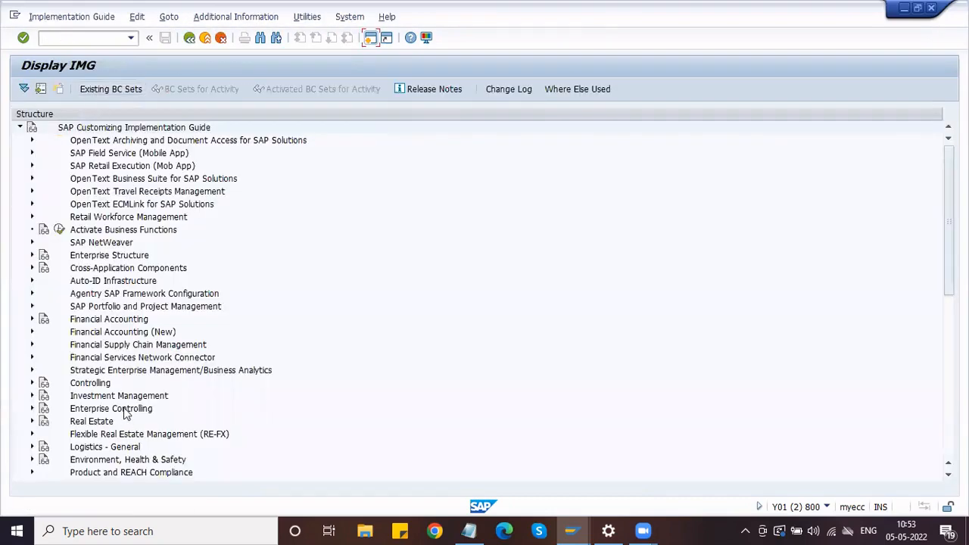
{"action": "scroll", "coordinate": [127, 413], "scroll_direction": "down", "scroll_amount": 6}
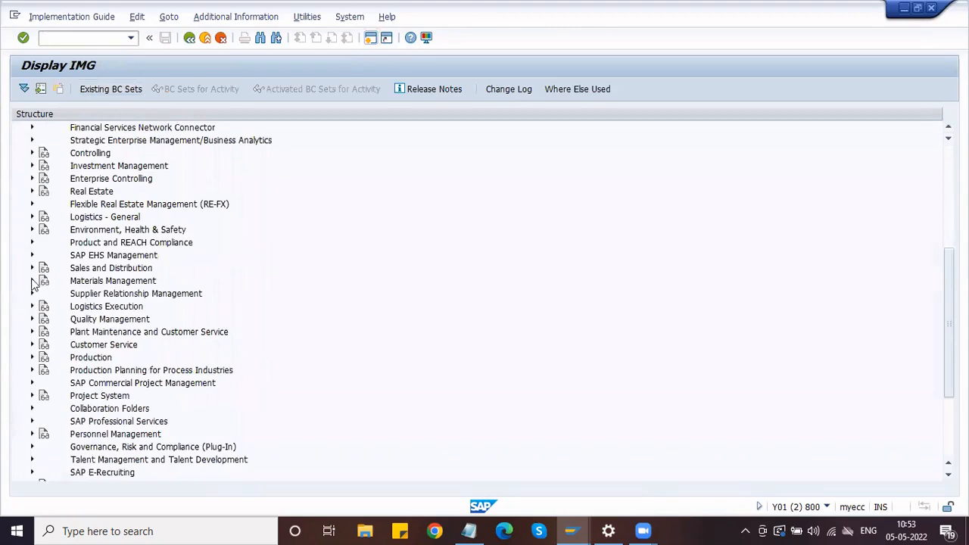
{"action": "left_click", "coordinate": [32, 281]}
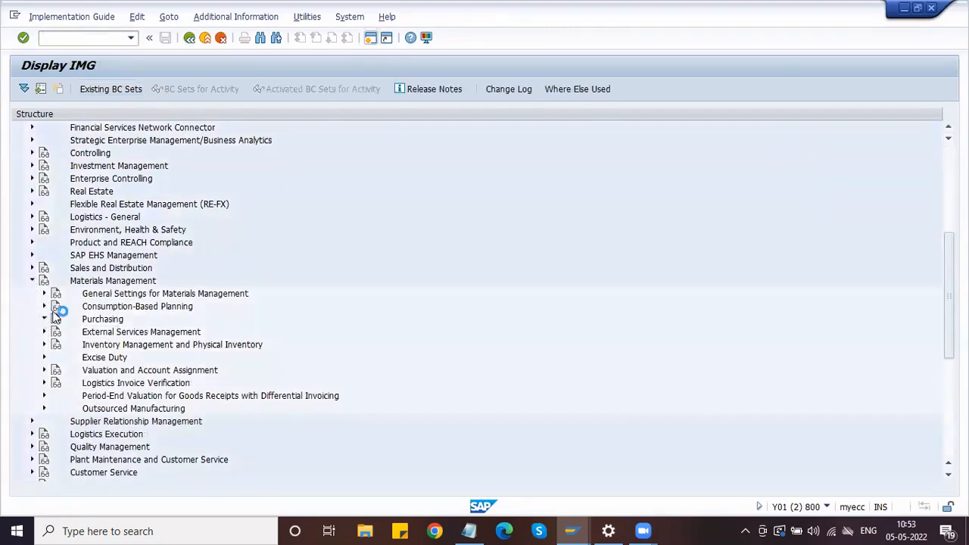
{"action": "scroll", "coordinate": [142, 267], "scroll_direction": "down", "scroll_amount": 2}
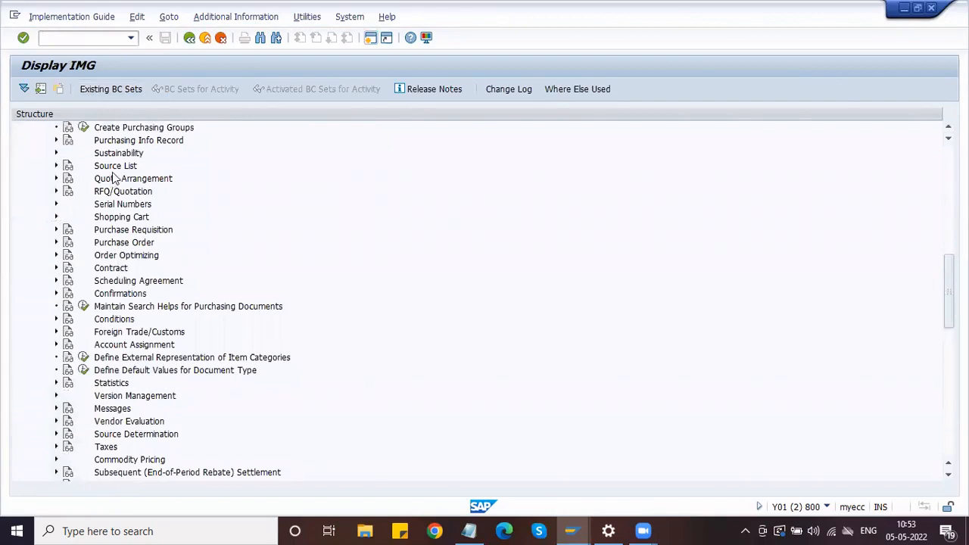
{"action": "left_click", "coordinate": [115, 143]}
{"action": "left_click", "coordinate": [116, 166]}
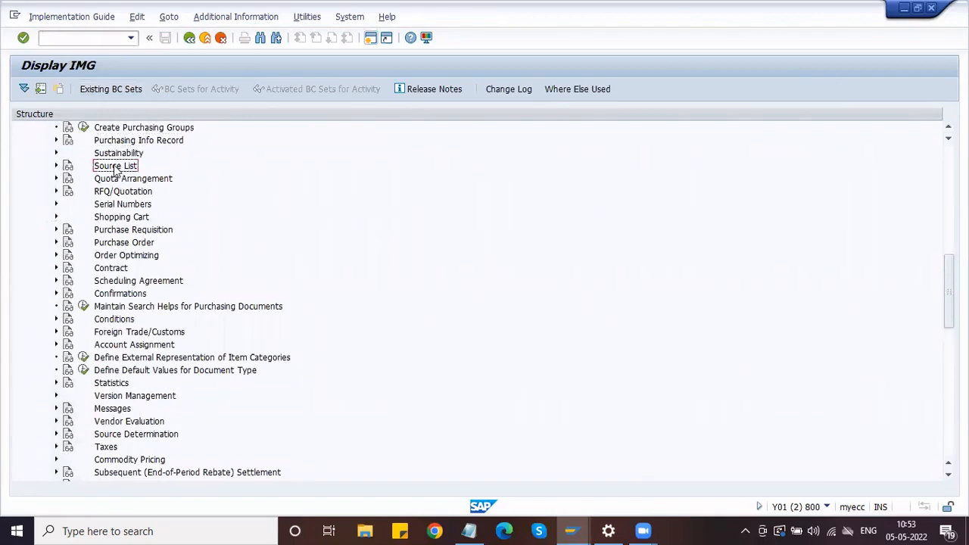
{"action": "left_click", "coordinate": [56, 166]}
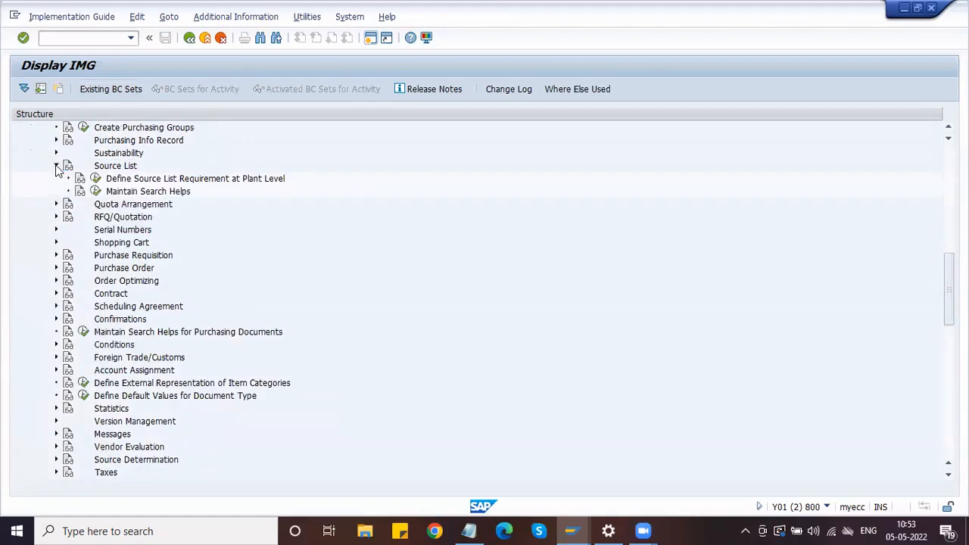
{"action": "left_click", "coordinate": [128, 180]}
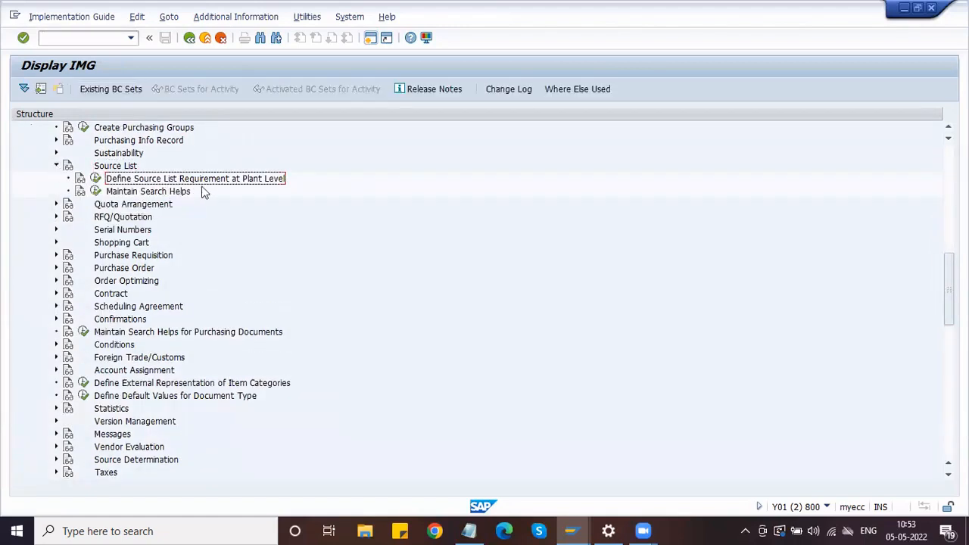
{"action": "left_click", "coordinate": [95, 179]}
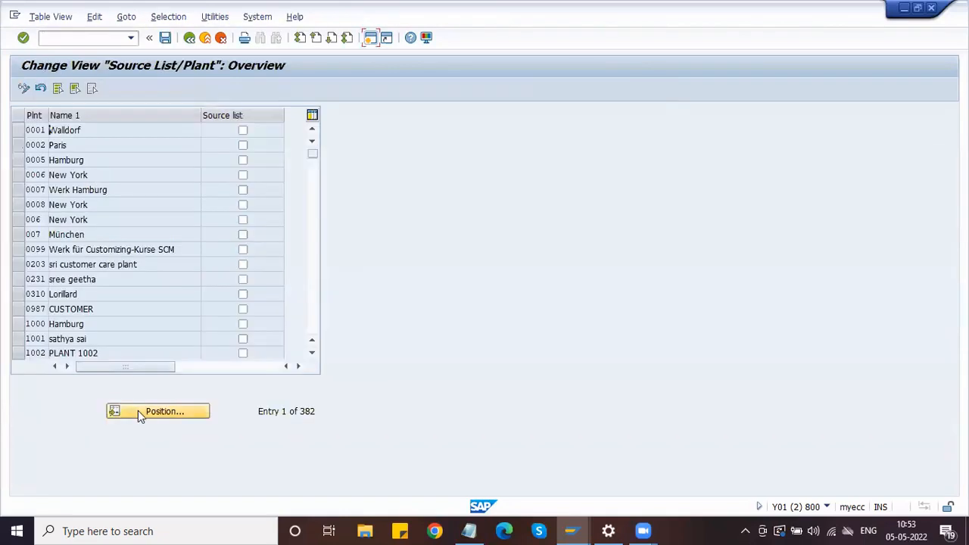
Position the plant table on HPL1, Honda Manufacturing Plant, and go to its Source list checkbox
{"action": "left_click", "coordinate": [138, 410]}
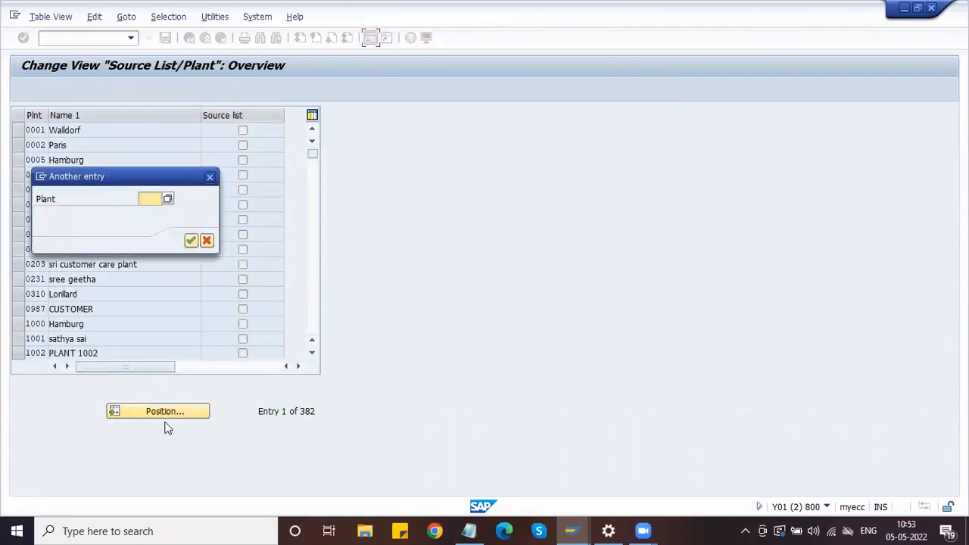
{"action": "type", "text": "0001"}
{"action": "key", "text": "Return"}
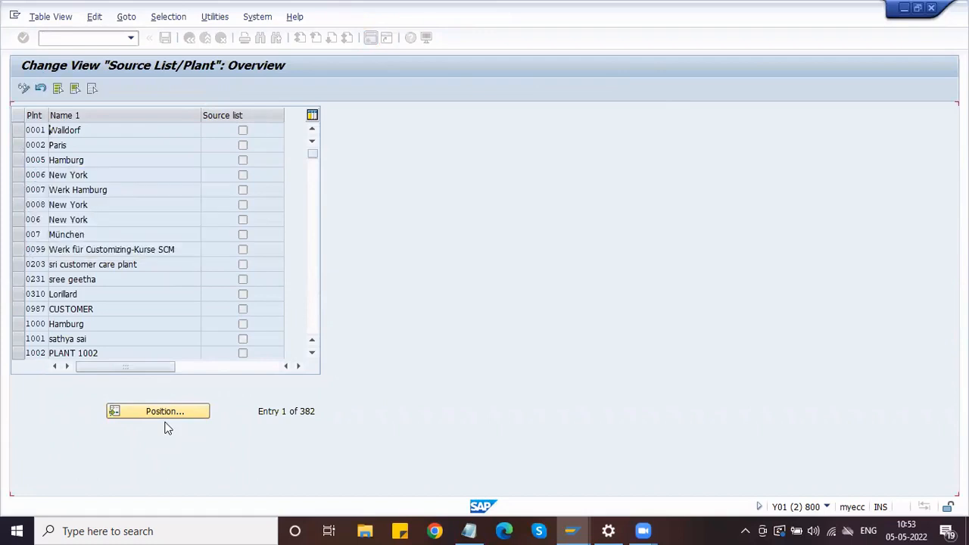
{"action": "left_click", "coordinate": [156, 131]}
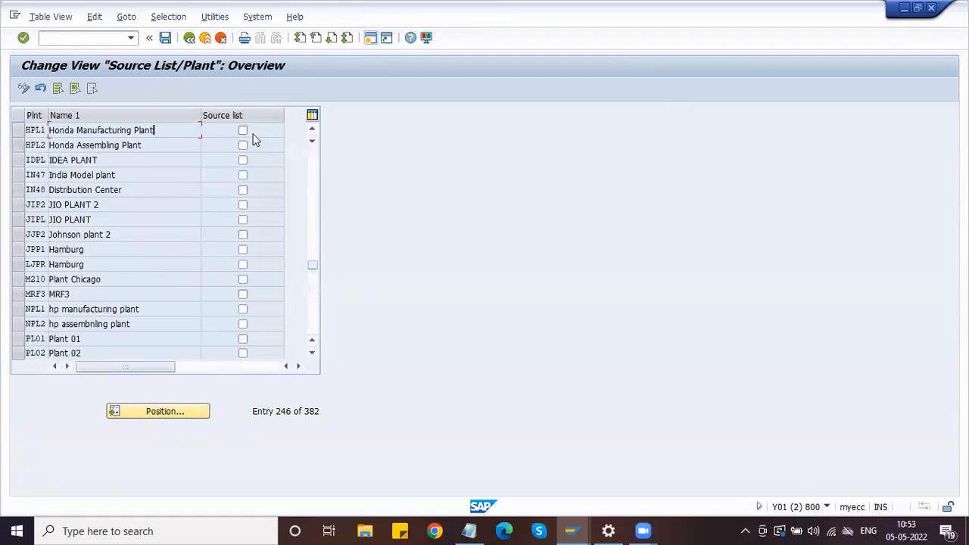
{"action": "left_click", "coordinate": [243, 131]}
In a new session, open the material in MM02 with the Purchasing view for plant HPL1
{"action": "left_click", "coordinate": [371, 38]}
{"action": "type", "text": "MM"}
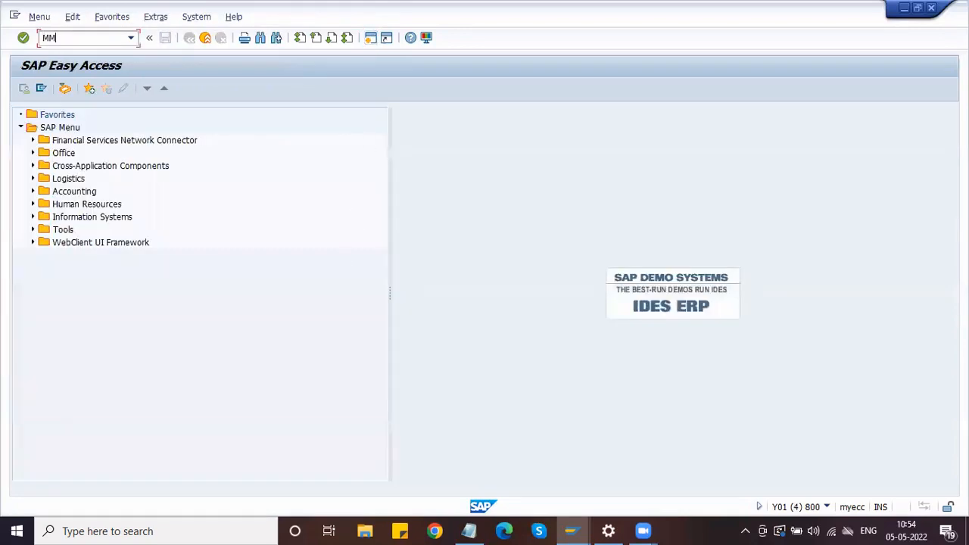
{"action": "type", "text": "02"}
{"action": "key", "text": "Return"}
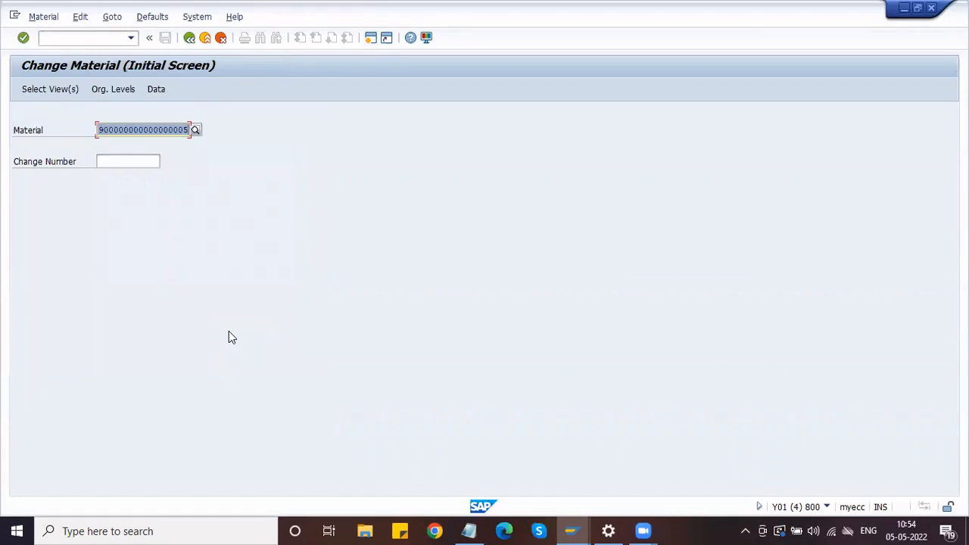
{"action": "key", "text": "Return"}
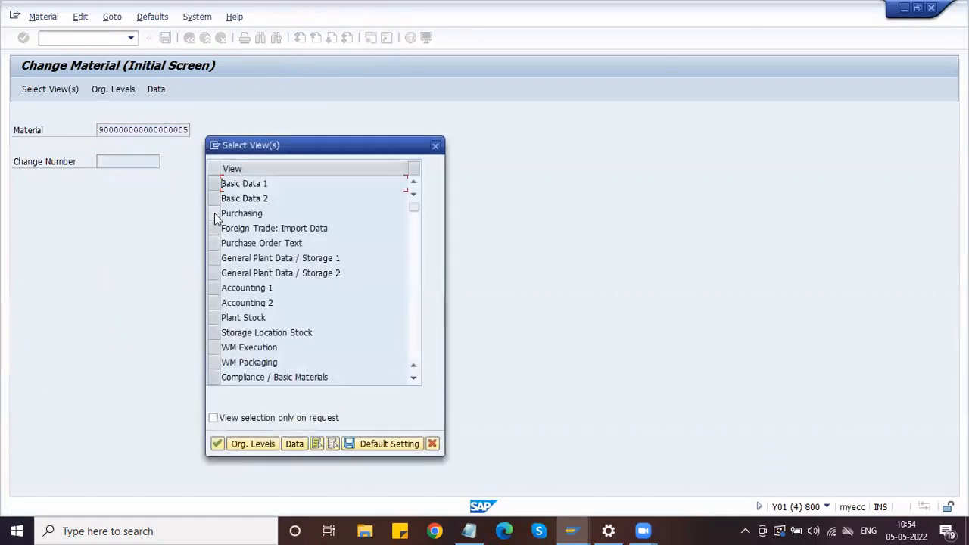
{"action": "left_click", "coordinate": [217, 214]}
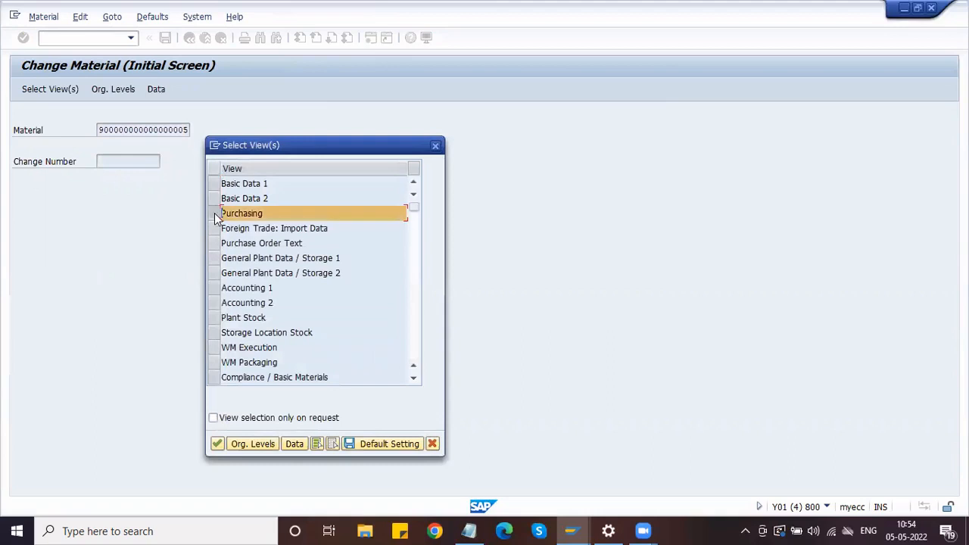
{"action": "left_click", "coordinate": [217, 442]}
{"action": "left_click", "coordinate": [231, 170]}
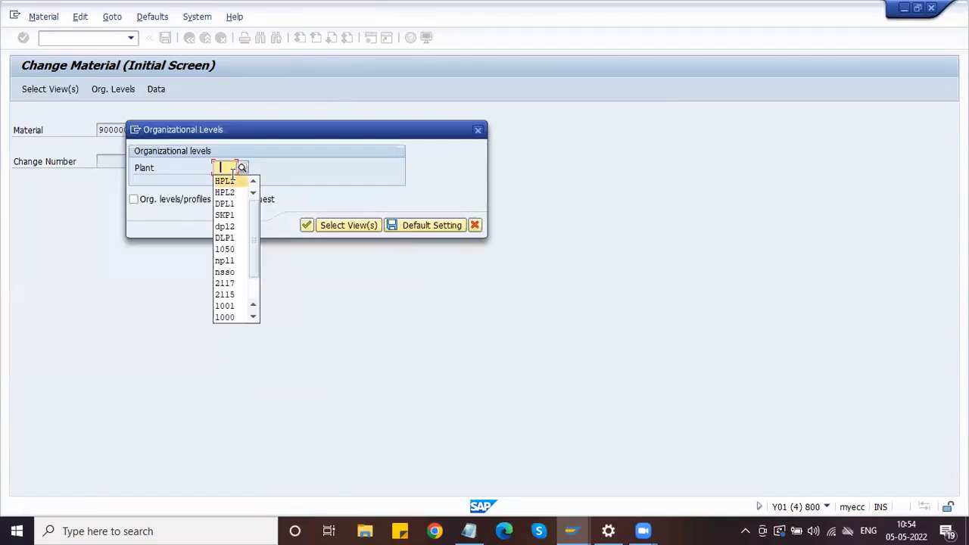
{"action": "left_click", "coordinate": [233, 181]}
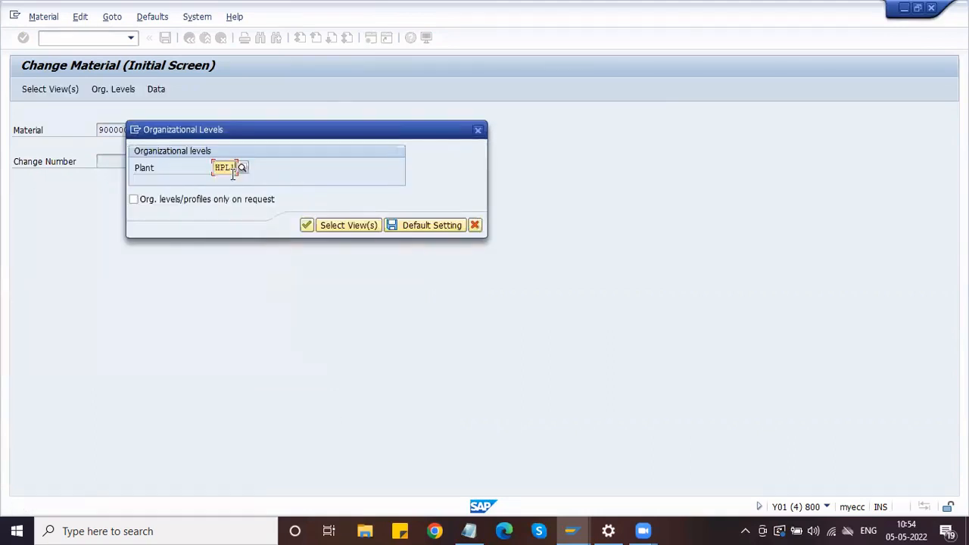
{"action": "left_click", "coordinate": [308, 228]}
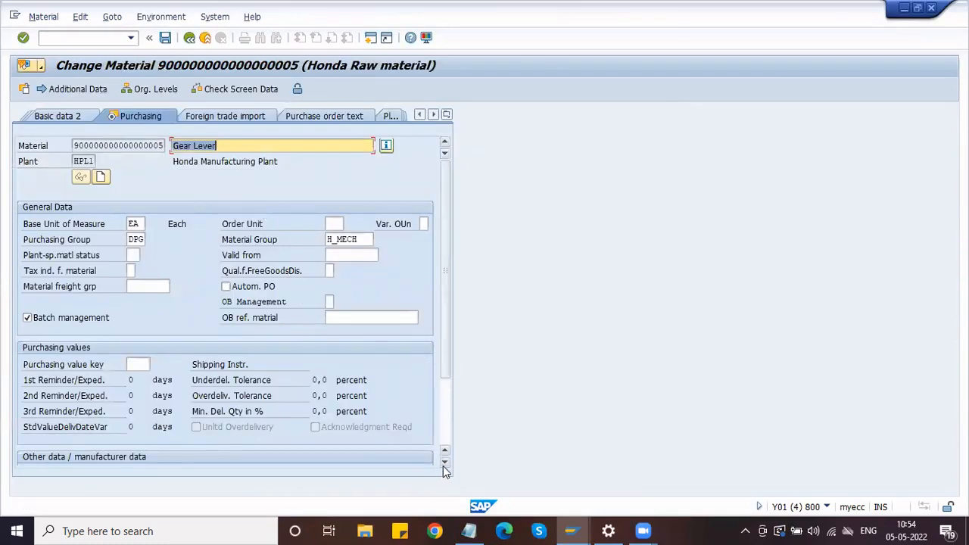
Tick the material's Source list indicator and save the purchasing data
{"action": "scroll", "coordinate": [444, 463], "scroll_direction": "down", "scroll_amount": 3}
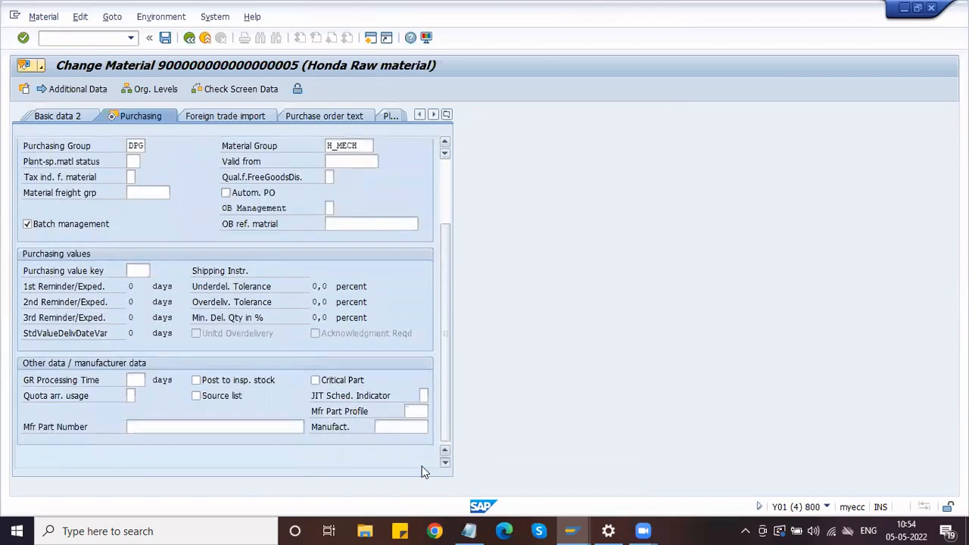
{"action": "left_click", "coordinate": [224, 400]}
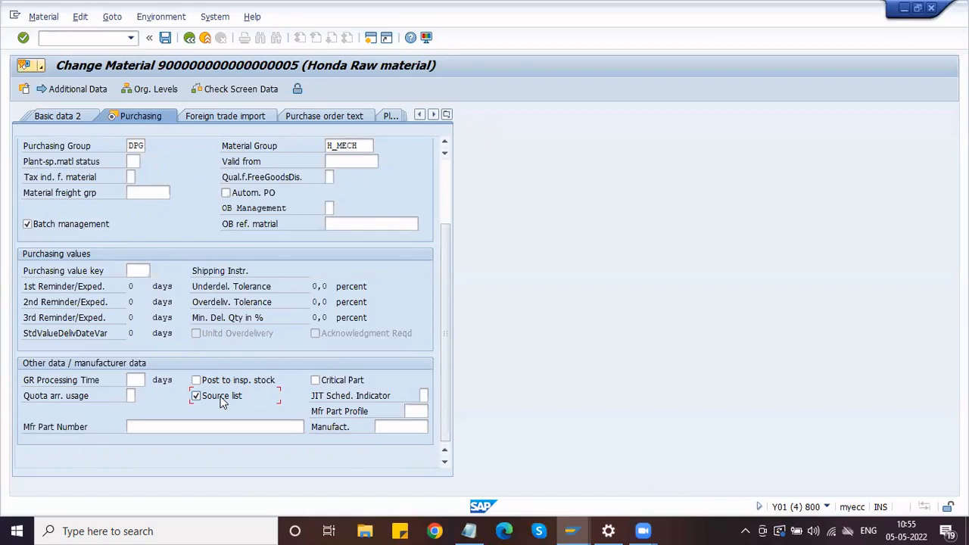
{"action": "left_click", "coordinate": [165, 39]}
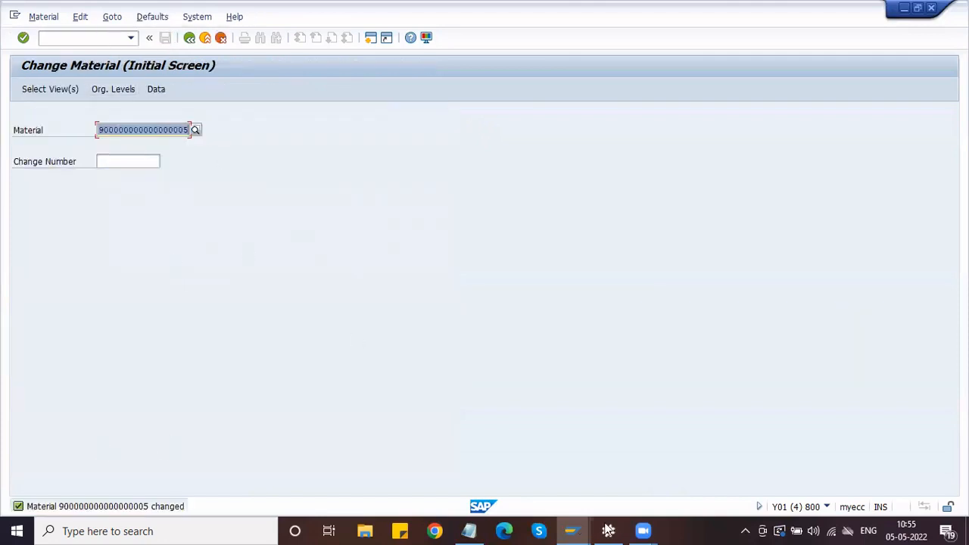
Save HPL1's plant-level source list requirement, accepting the customizing request
{"action": "left_click", "coordinate": [571, 531]}
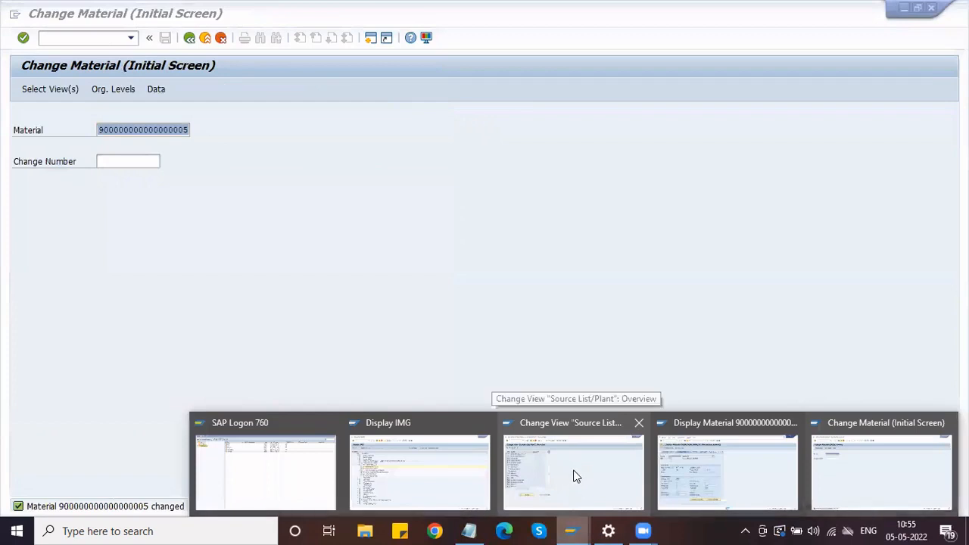
{"action": "left_click", "coordinate": [539, 464]}
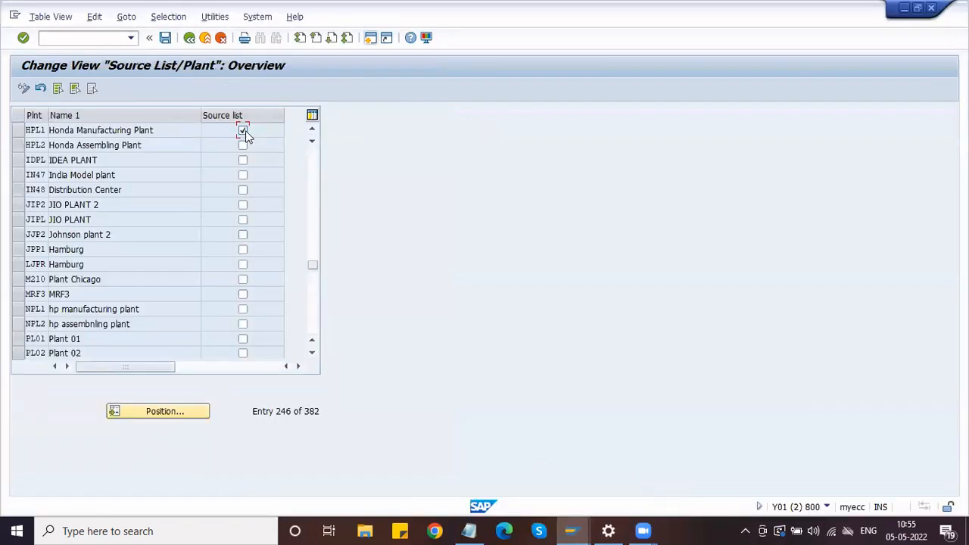
{"action": "left_click", "coordinate": [165, 40]}
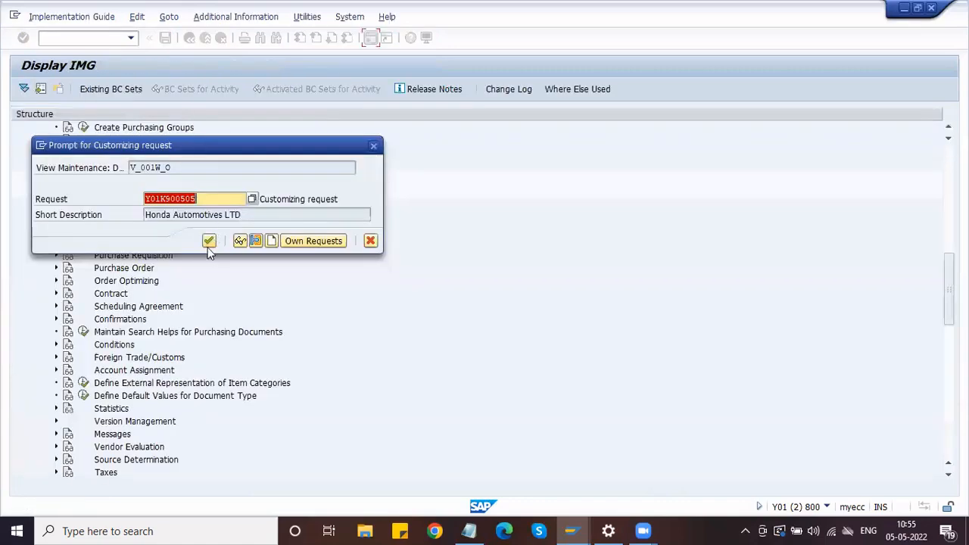
{"action": "left_click", "coordinate": [208, 240]}
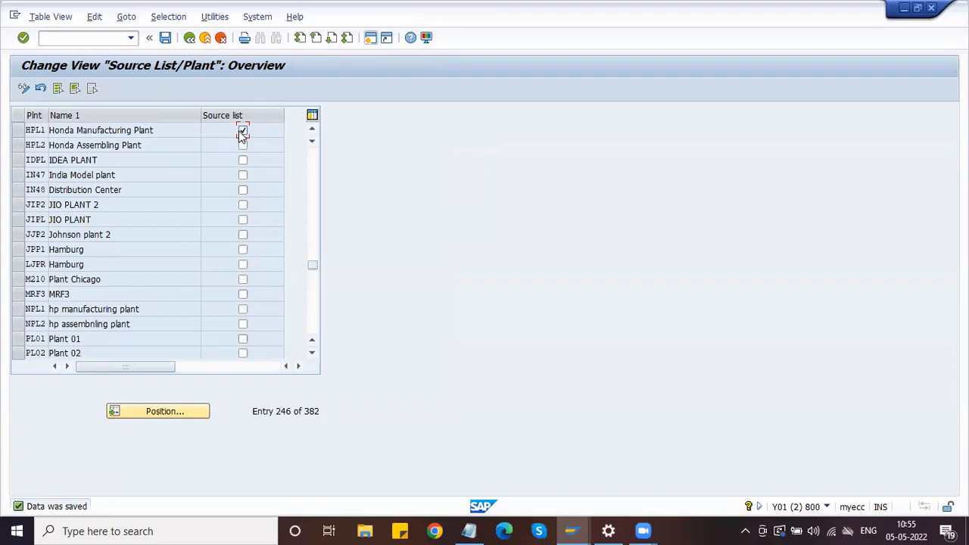
Reopen the material's Purchasing view for HPL1 in MM02, untick Source list, and save
{"action": "left_click", "coordinate": [573, 529]}
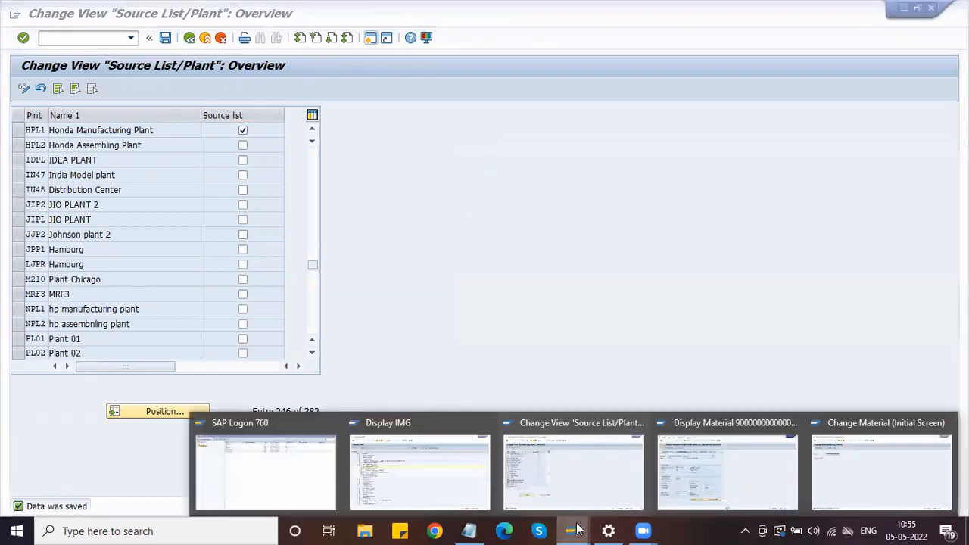
{"action": "left_click", "coordinate": [827, 471]}
{"action": "key", "text": "Return"}
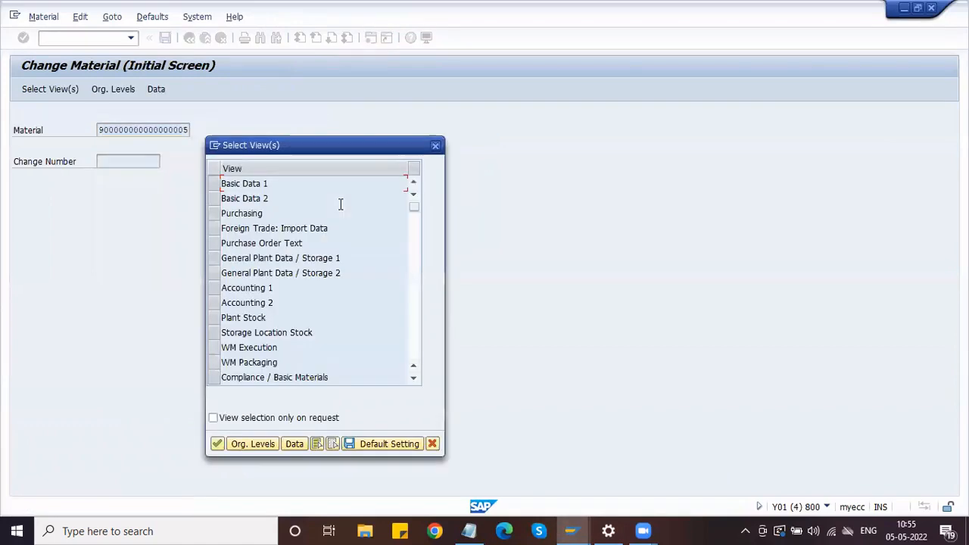
{"action": "left_click", "coordinate": [215, 215]}
{"action": "key", "text": "Return"}
{"action": "key", "text": "Down"}
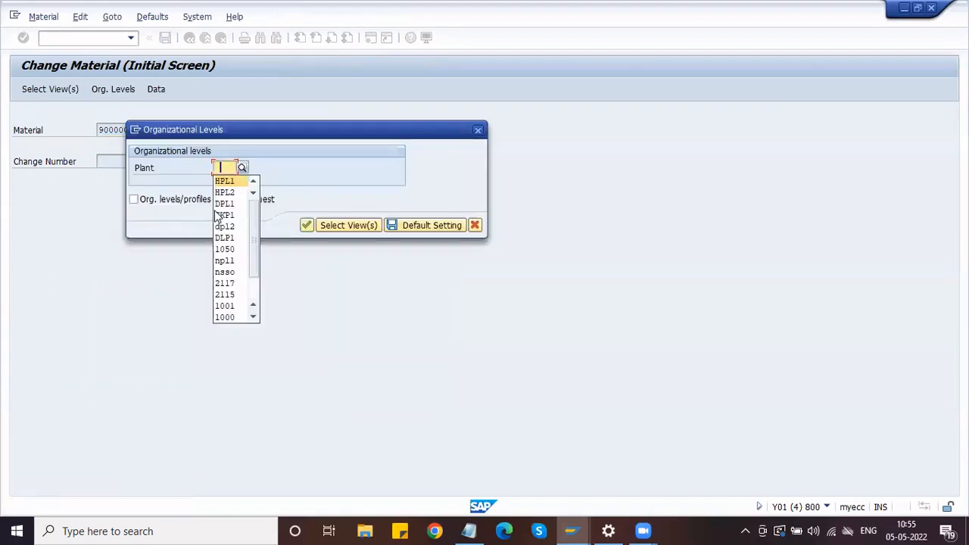
{"action": "key", "text": "Return"}
{"action": "key", "text": "Return"}
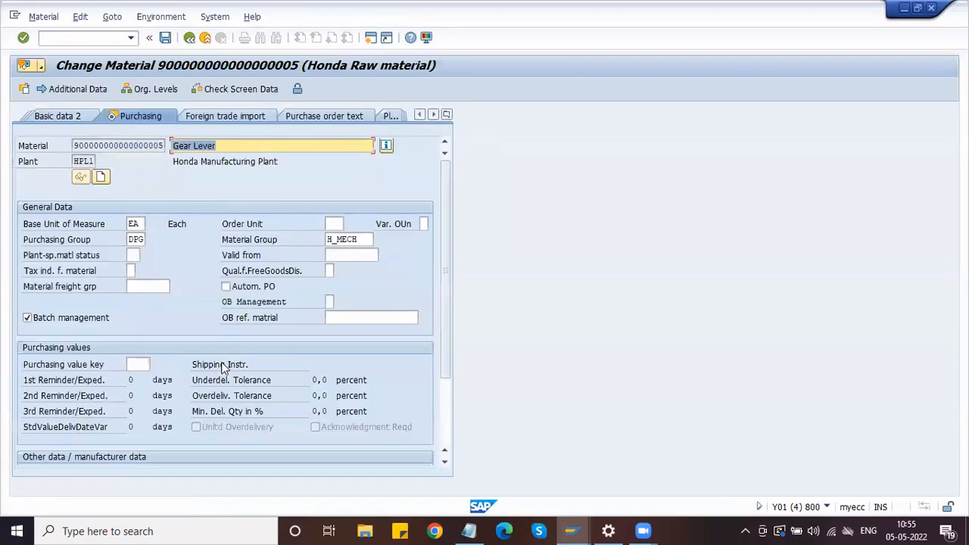
{"action": "scroll", "coordinate": [223, 363], "scroll_direction": "down", "scroll_amount": 3}
{"action": "left_click", "coordinate": [223, 394]}
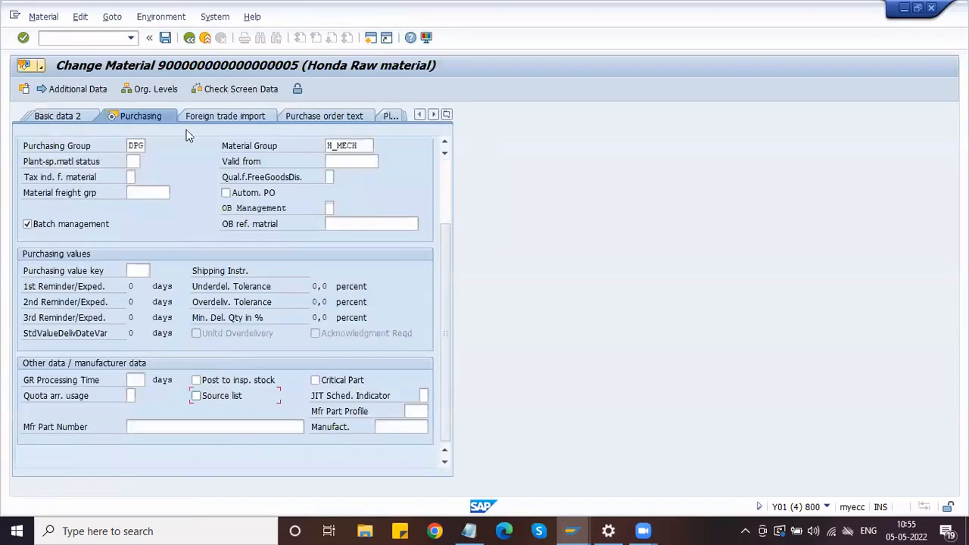
{"action": "left_click", "coordinate": [166, 38]}
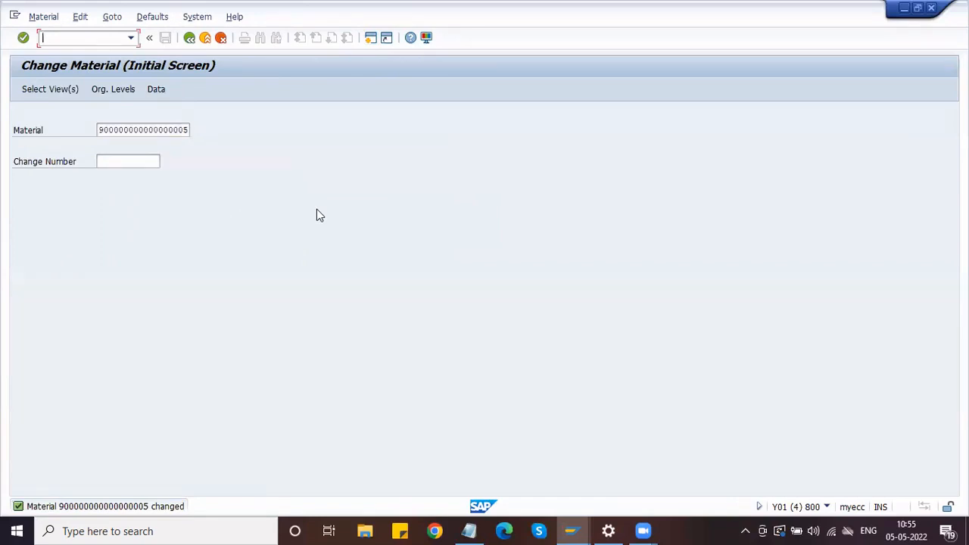
Start ME01 source list maintenance and clear the existing Material entry
{"action": "type", "text": "/n"}
{"action": "key", "text": "Return"}
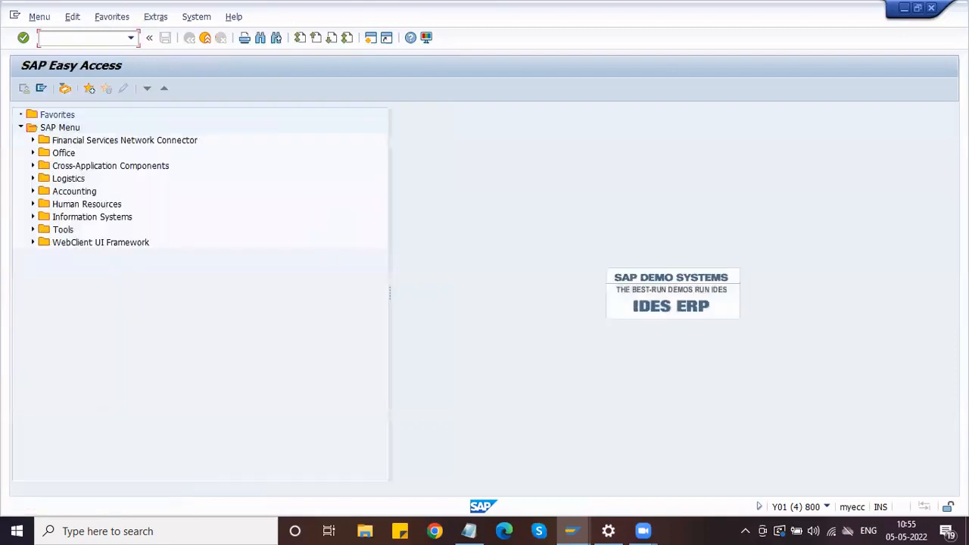
{"action": "type", "text": "ME01"}
{"action": "key", "text": "Return"}
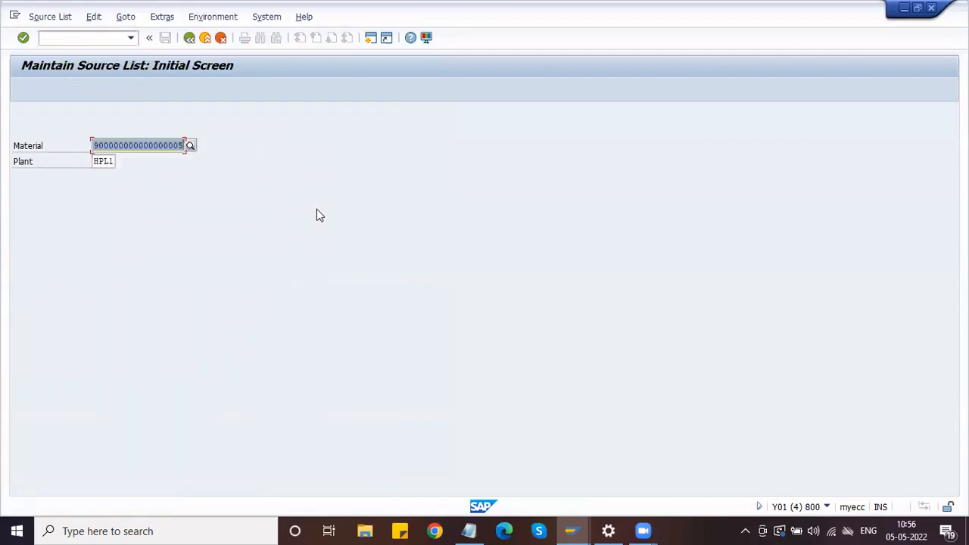
{"action": "left_click", "coordinate": [154, 149]}
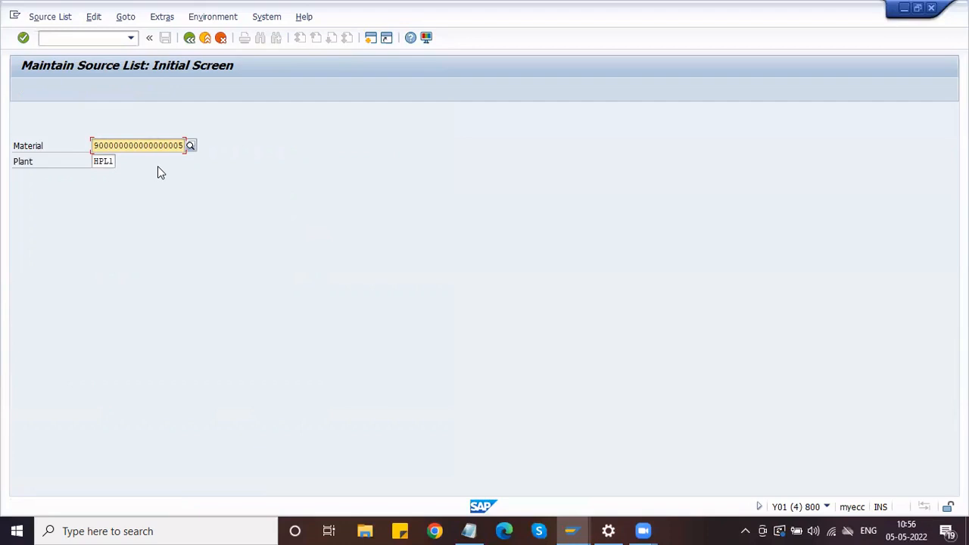
{"action": "left_click", "coordinate": [109, 161]}
{"action": "key", "text": "Tab"}
{"action": "key", "text": "Delete"}
Find GEAR LEVER by material type ZRAW and proceed to its source list overview
{"action": "left_click", "coordinate": [191, 144]}
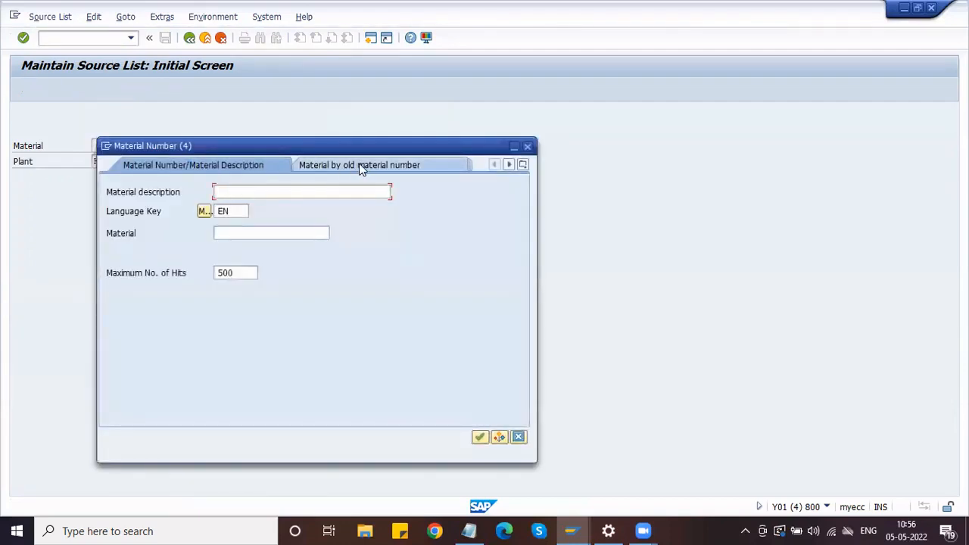
{"action": "left_click", "coordinate": [523, 165]}
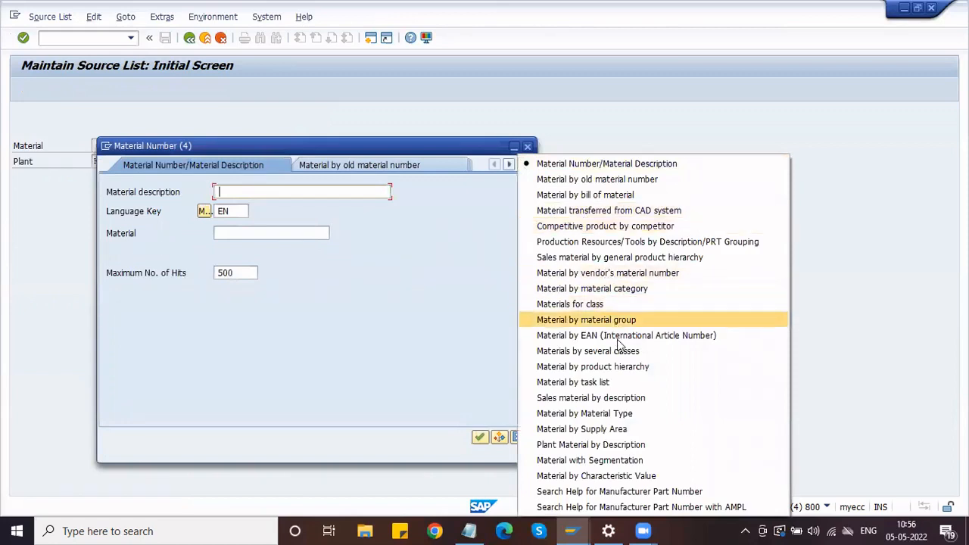
{"action": "left_click", "coordinate": [619, 413]}
{"action": "left_click", "coordinate": [236, 192]}
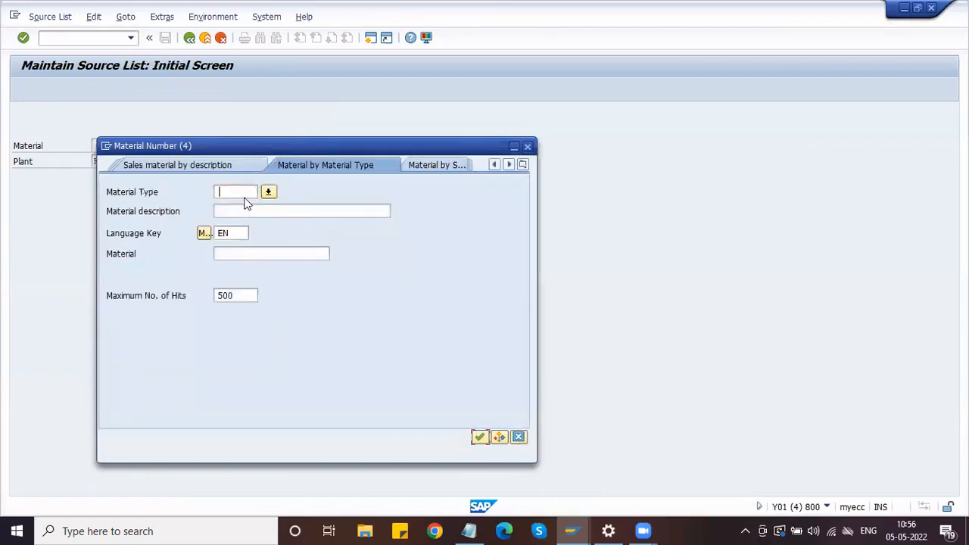
{"action": "type", "text": "ZRAW"}
{"action": "key", "text": "Return"}
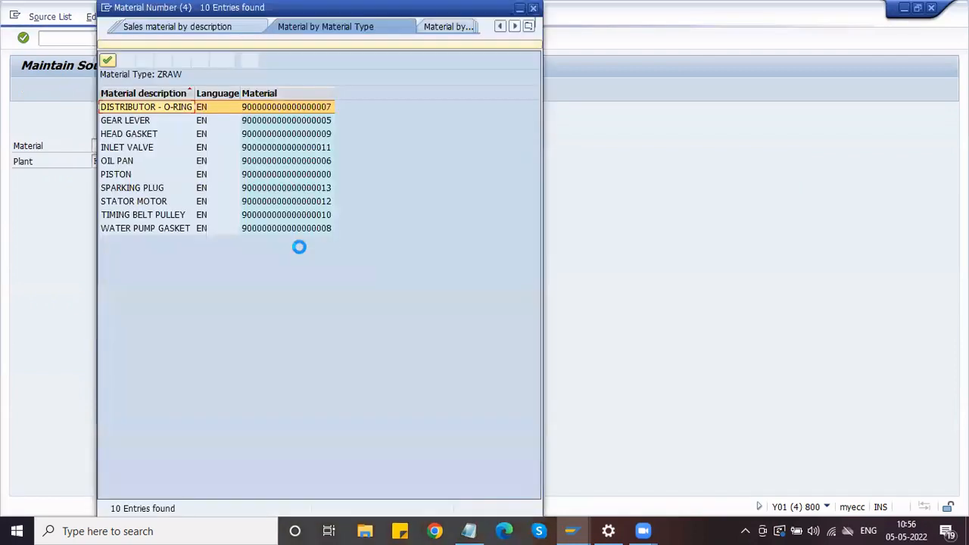
{"action": "left_click", "coordinate": [149, 122]}
{"action": "left_click", "coordinate": [107, 62]}
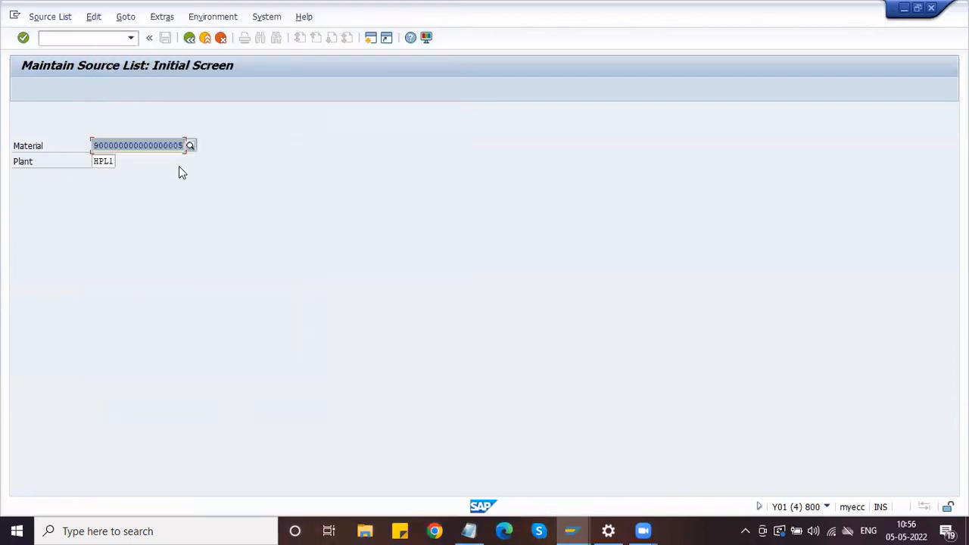
{"action": "key", "text": "Return"}
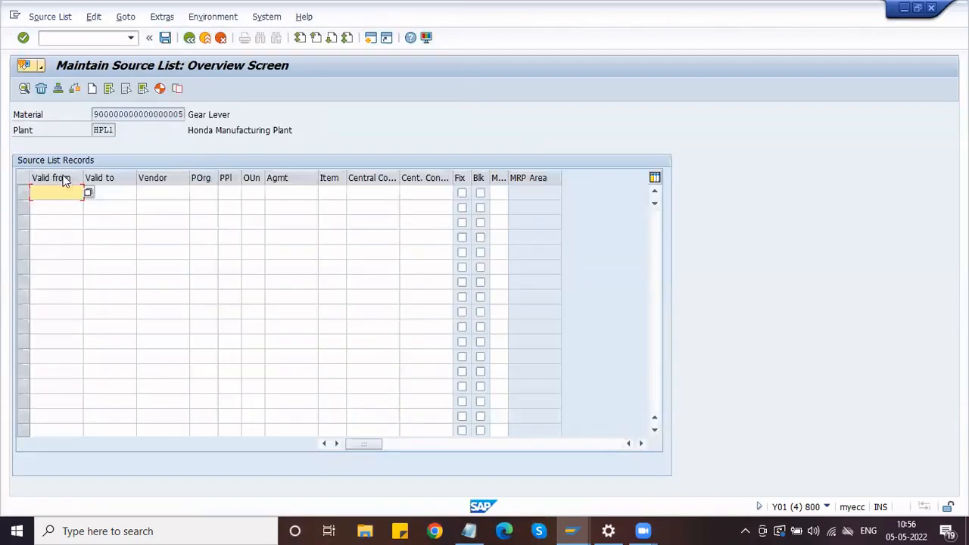
Set the first record's Valid from date to 05.05.2022 using the calendar
{"action": "left_click", "coordinate": [110, 192]}
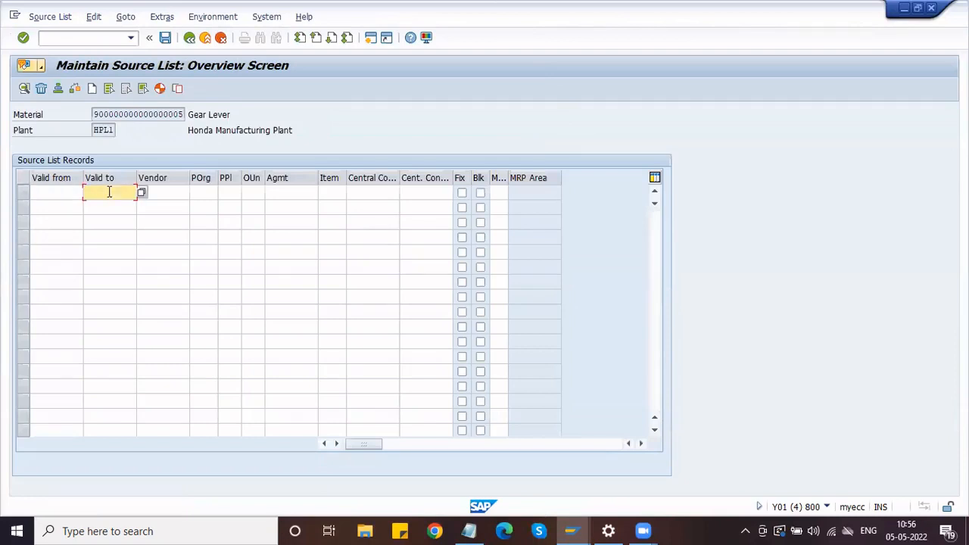
{"action": "left_click", "coordinate": [174, 194]}
{"action": "left_click", "coordinate": [206, 192]}
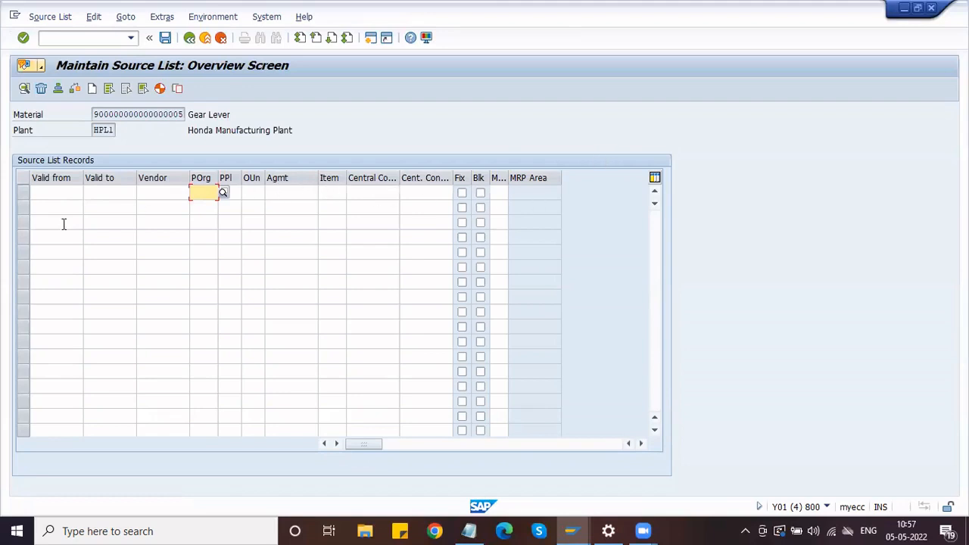
{"action": "left_click", "coordinate": [47, 194]}
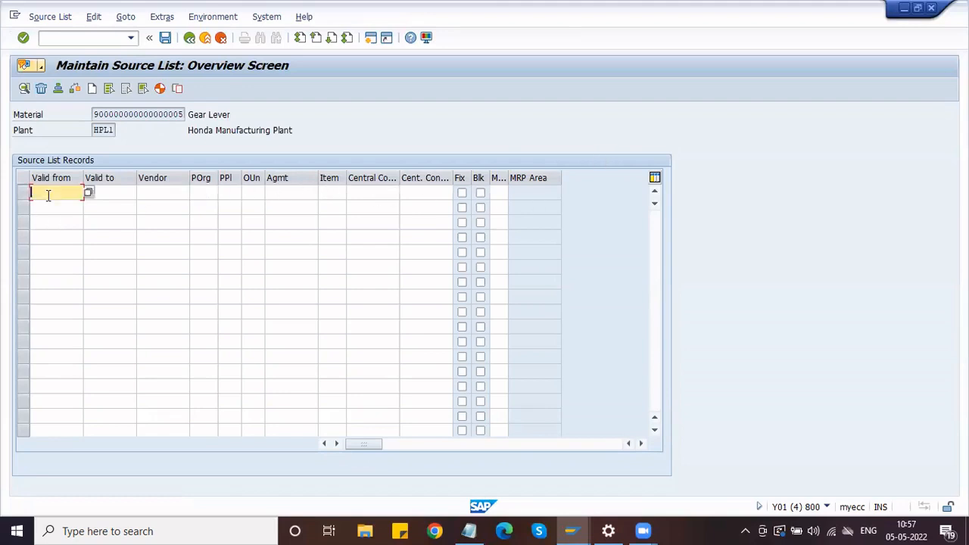
{"action": "left_click", "coordinate": [88, 192]}
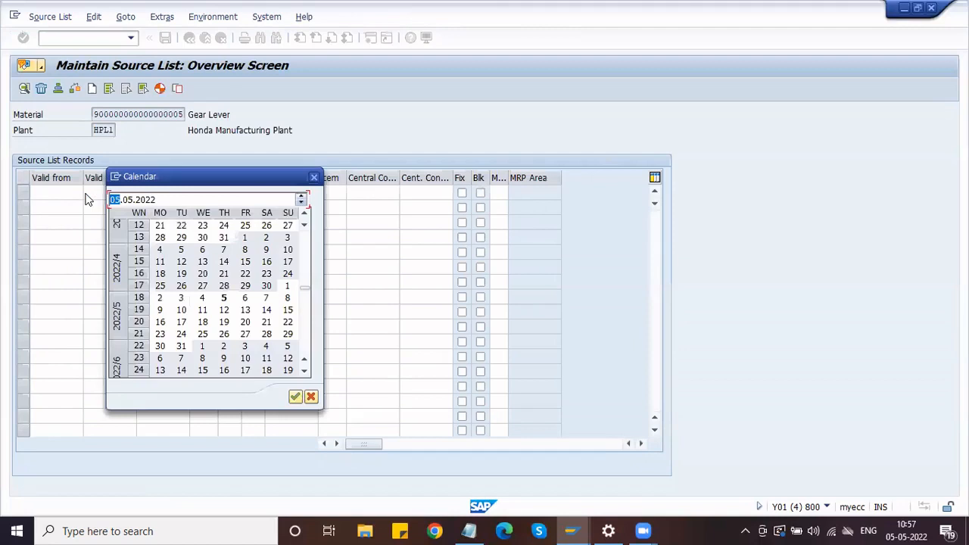
{"action": "double_click", "coordinate": [224, 297]}
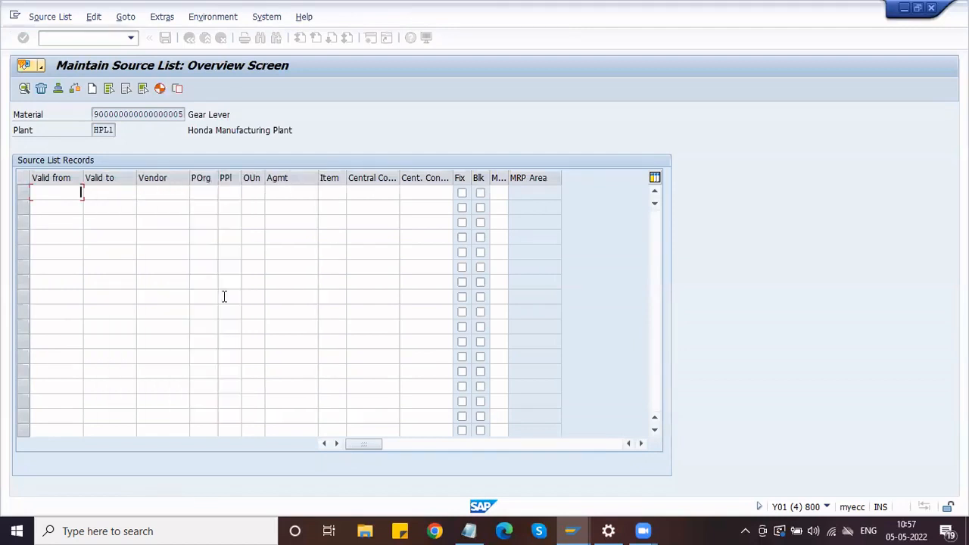
Set the first record's Valid to date to 31.12.2022, correcting an initial 31.05.2022 pick
{"action": "left_click", "coordinate": [128, 195]}
{"action": "left_click", "coordinate": [142, 193]}
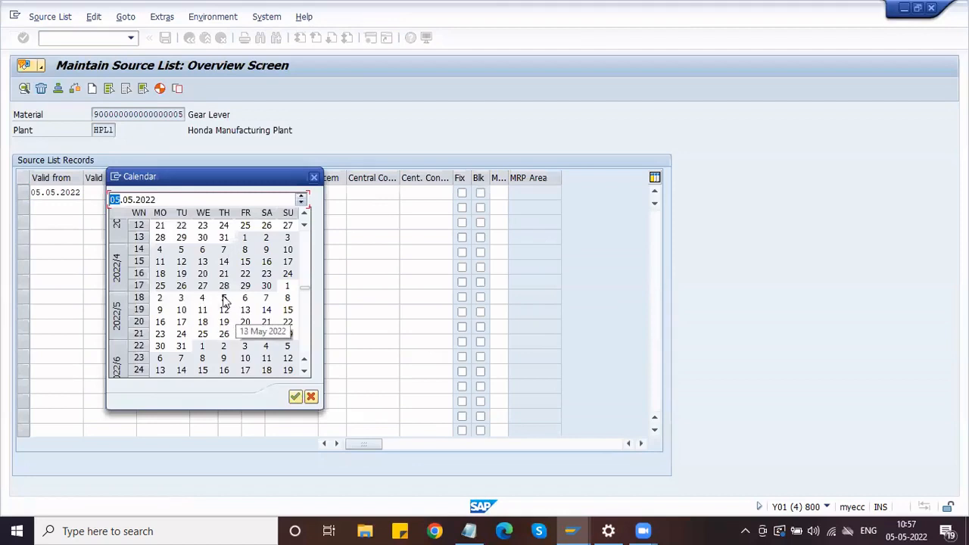
{"action": "double_click", "coordinate": [182, 346]}
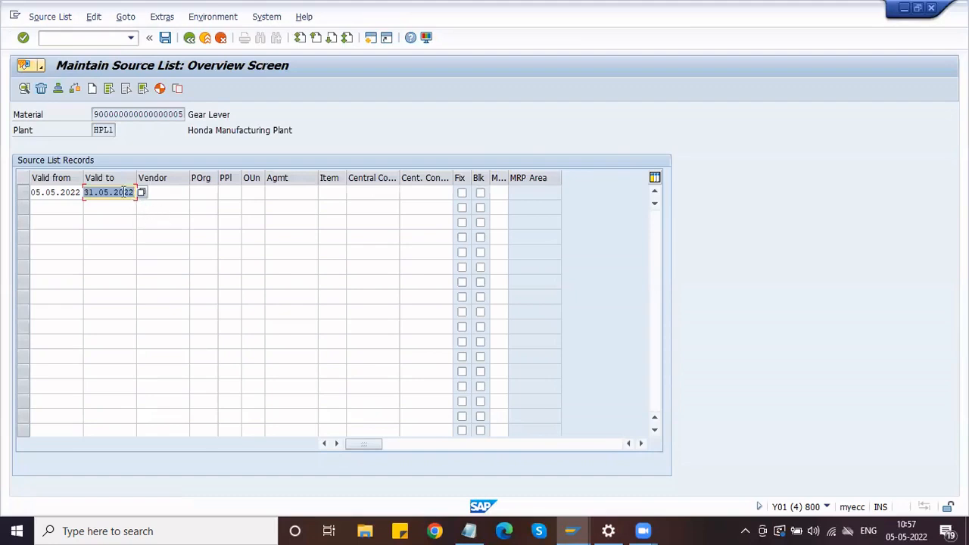
{"action": "key", "text": "Return"}
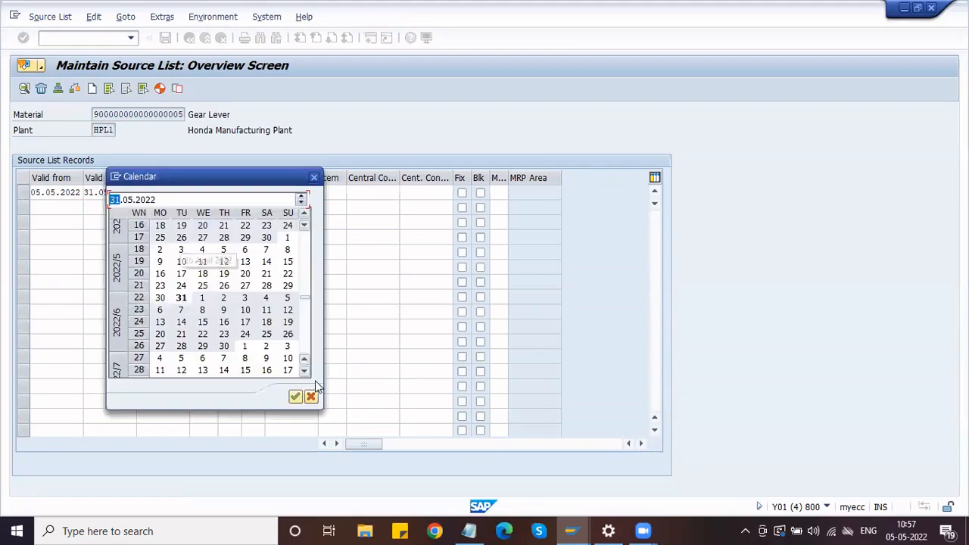
{"action": "left_click", "coordinate": [305, 371]}
{"action": "left_click", "coordinate": [305, 371]}
{"action": "scroll", "coordinate": [306, 371], "scroll_direction": "down", "scroll_amount": 9}
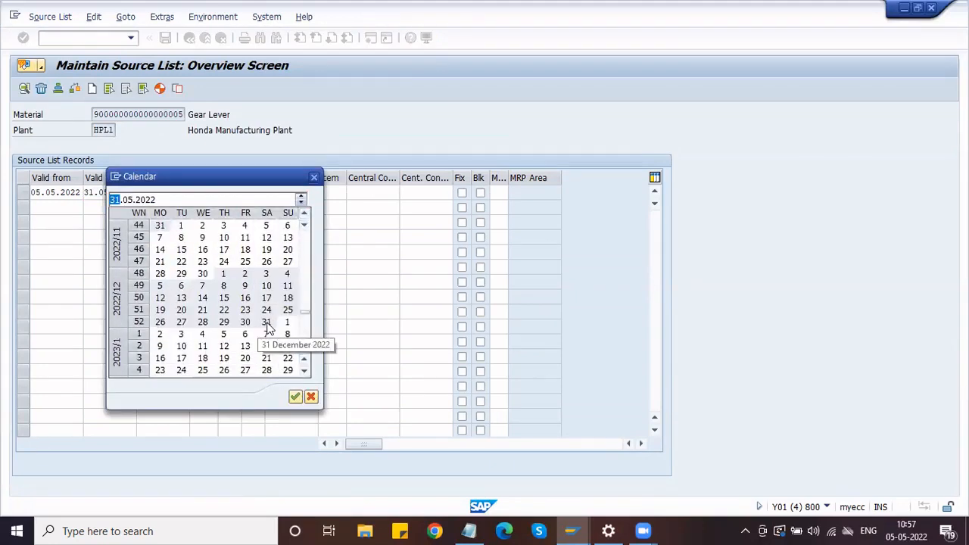
{"action": "double_click", "coordinate": [266, 324]}
{"action": "left_click", "coordinate": [144, 195]}
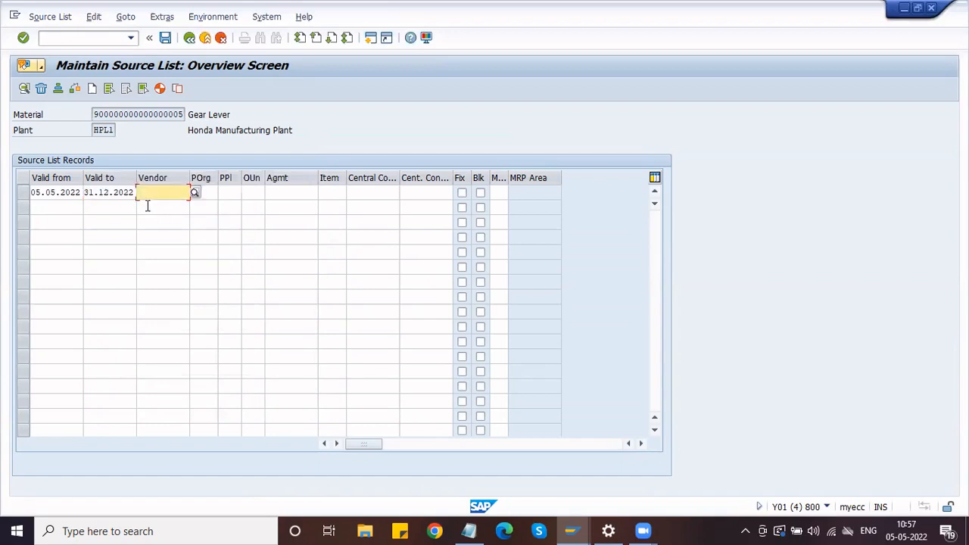
Assign vendor VARUN MOTORS to the first record via a company code HMOT search
{"action": "left_click", "coordinate": [195, 192]}
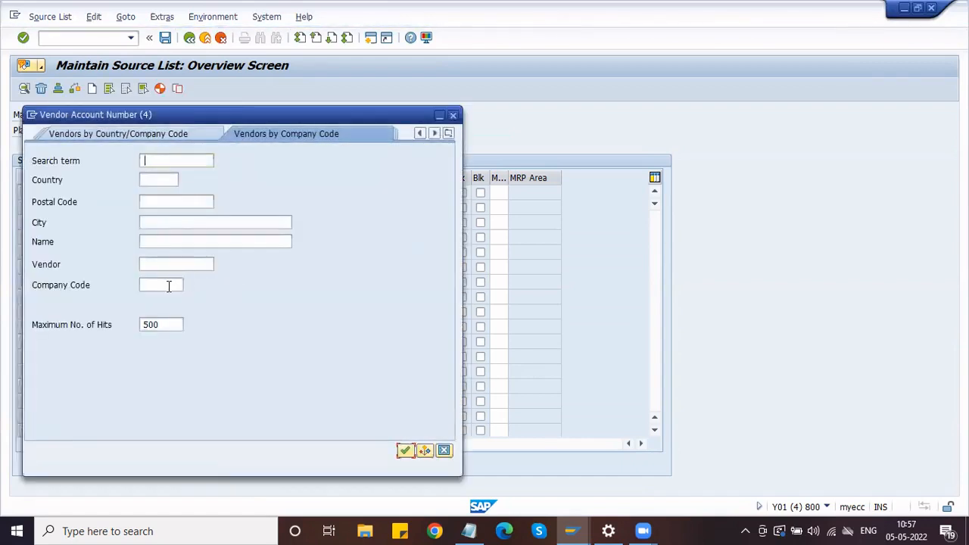
{"action": "left_click", "coordinate": [169, 285]}
{"action": "type", "text": "HMOT"}
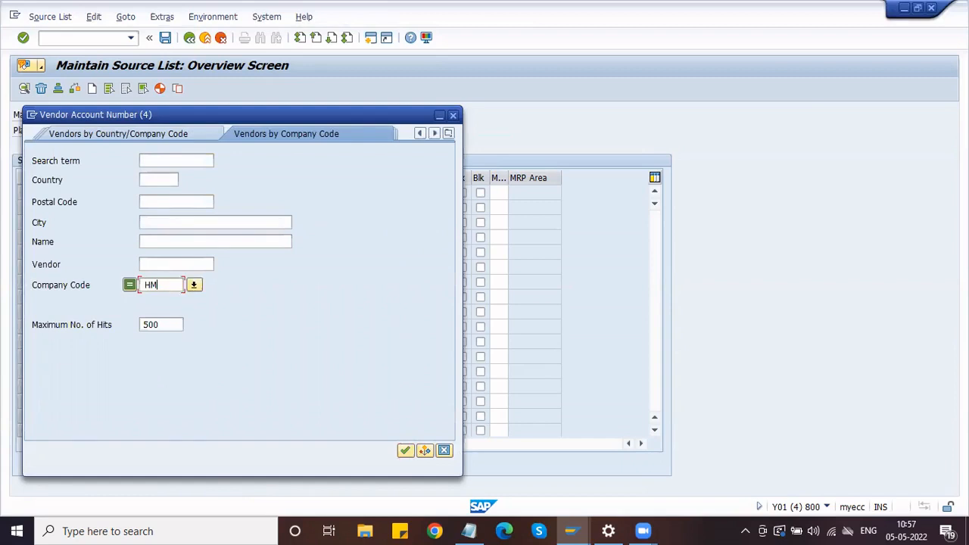
{"action": "left_click", "coordinate": [405, 450]}
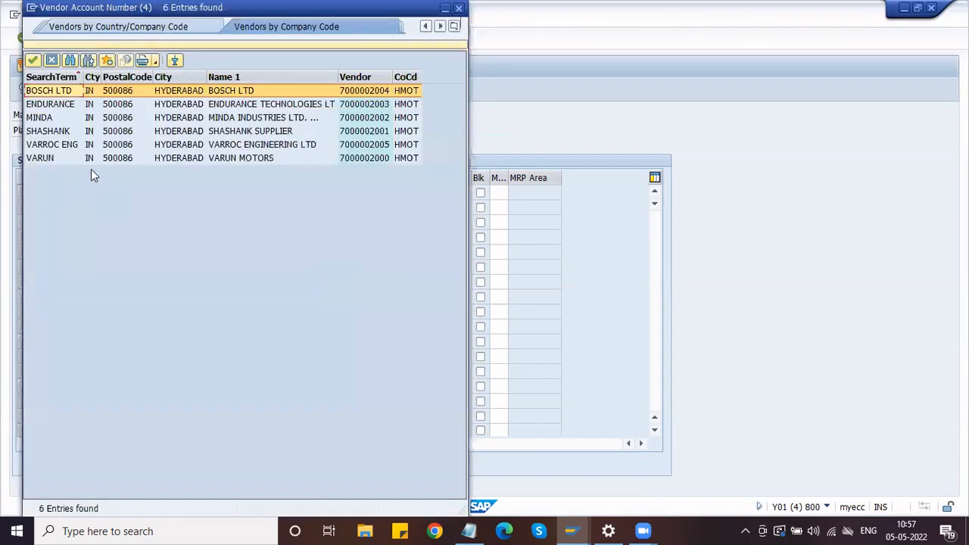
{"action": "left_click", "coordinate": [93, 162]}
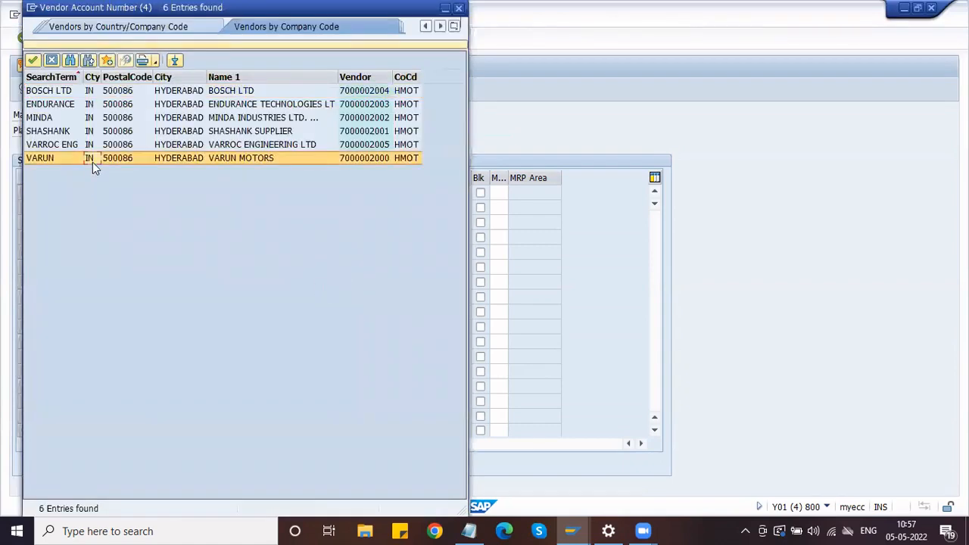
{"action": "left_click", "coordinate": [34, 62]}
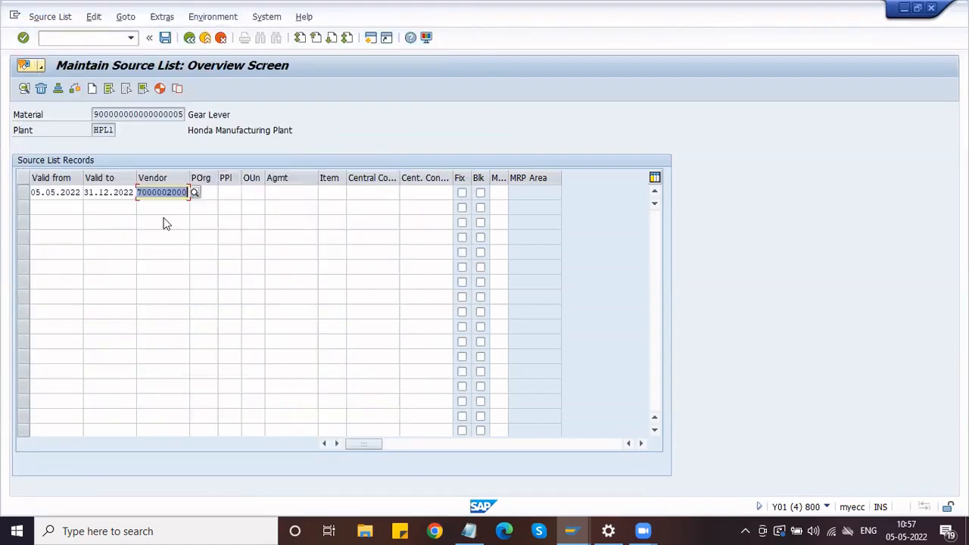
{"action": "key", "text": "Return"}
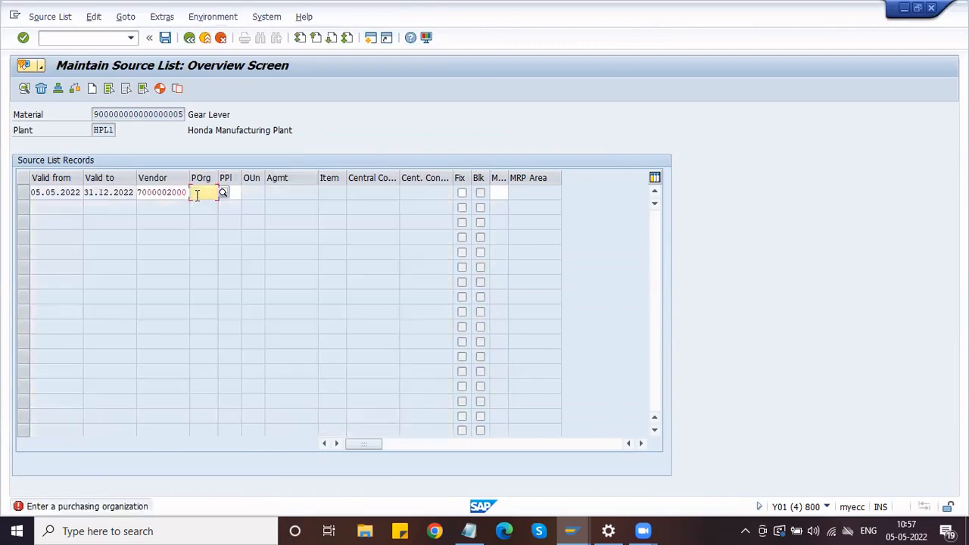
Enter purchasing organization HDPO for the first record and validate it
{"action": "type", "text": "HDPO"}
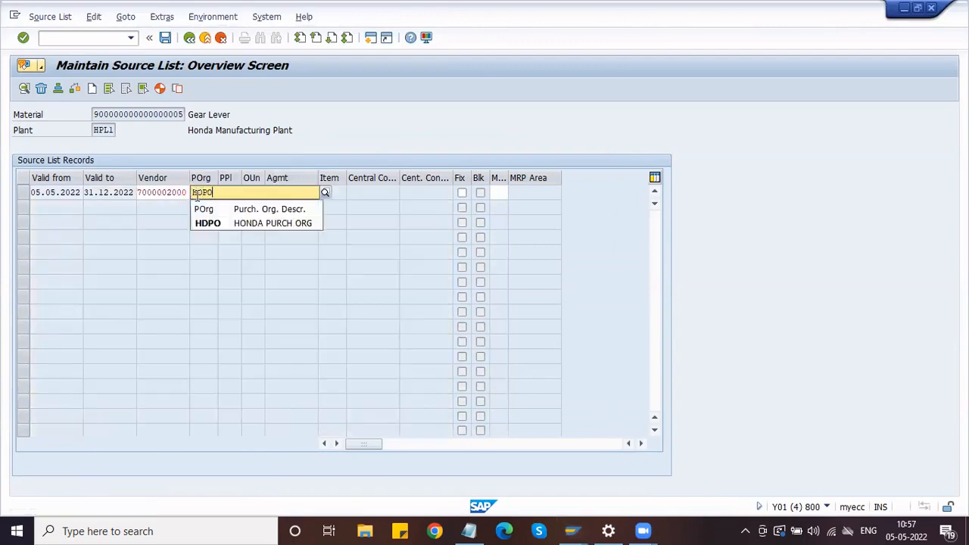
{"action": "key", "text": "Down"}
{"action": "key", "text": "Return"}
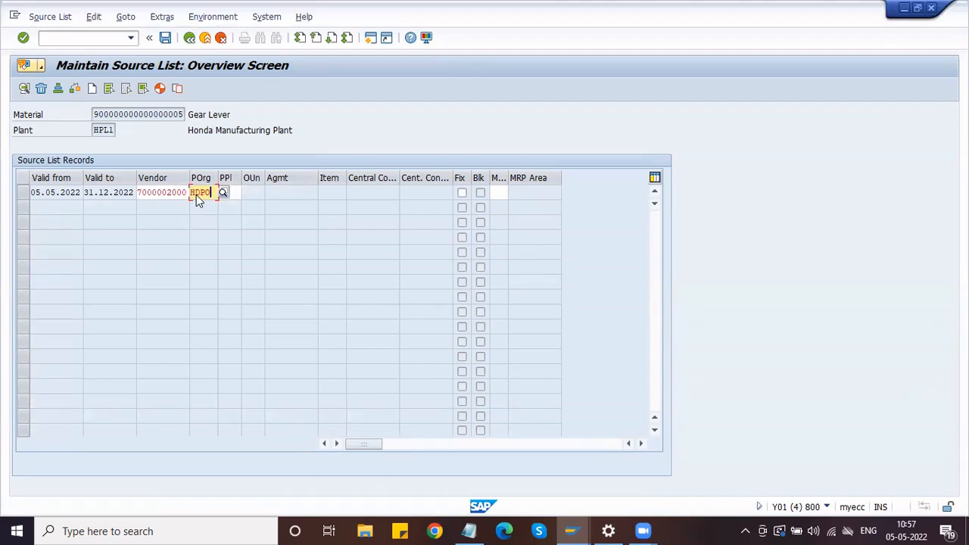
{"action": "key", "text": "Return"}
{"action": "left_click", "coordinate": [175, 193]}
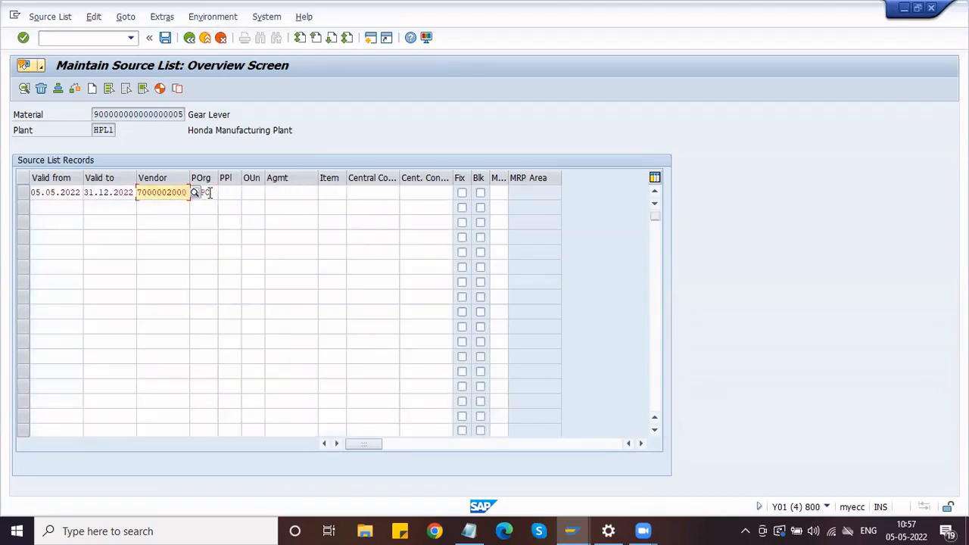
{"action": "left_click", "coordinate": [209, 192]}
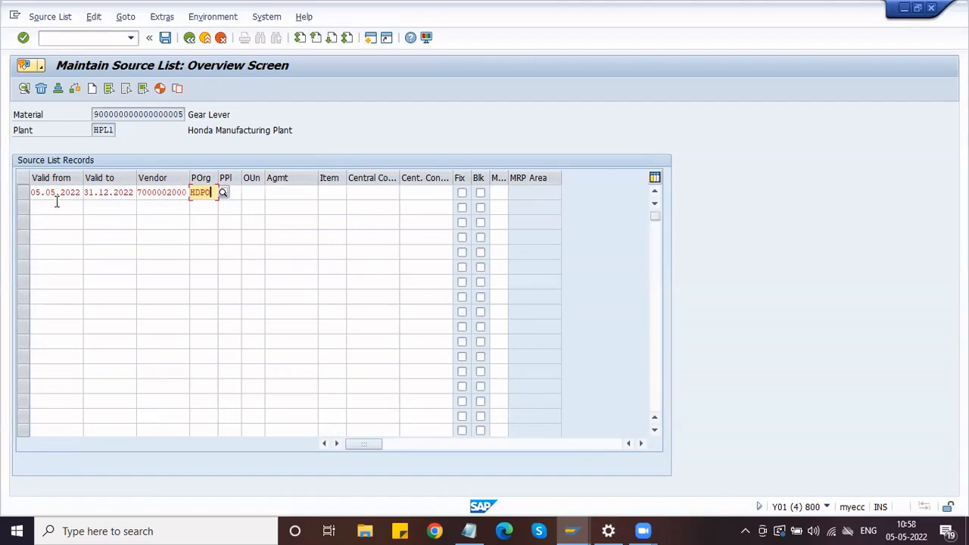
Copy the 05.05.2022 and 31.12.2022 dates into the second row
{"action": "left_click_drag", "start_coordinate": [31, 193], "coordinate": [87, 192]}
{"action": "key", "text": "ctrl+c"}
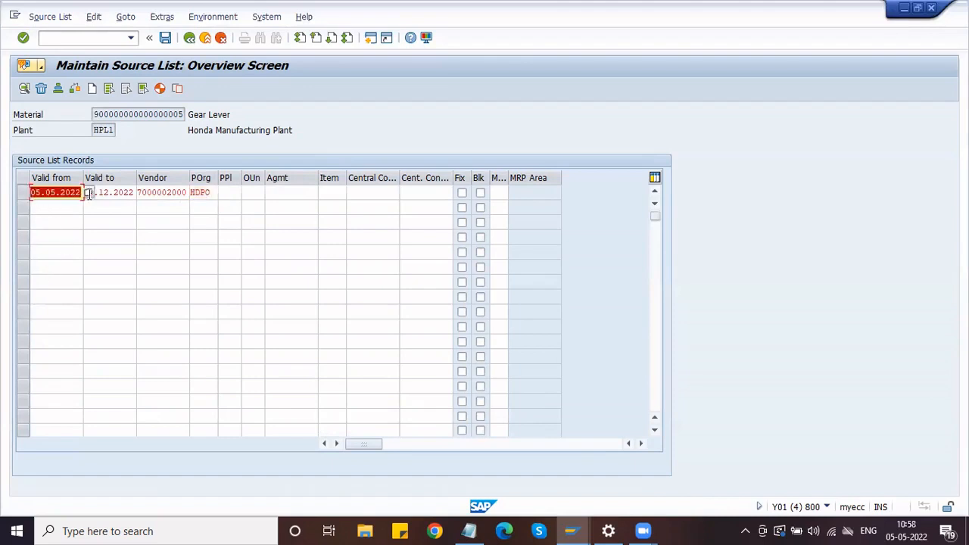
{"action": "left_click", "coordinate": [67, 207]}
{"action": "key", "text": "ctrl+v"}
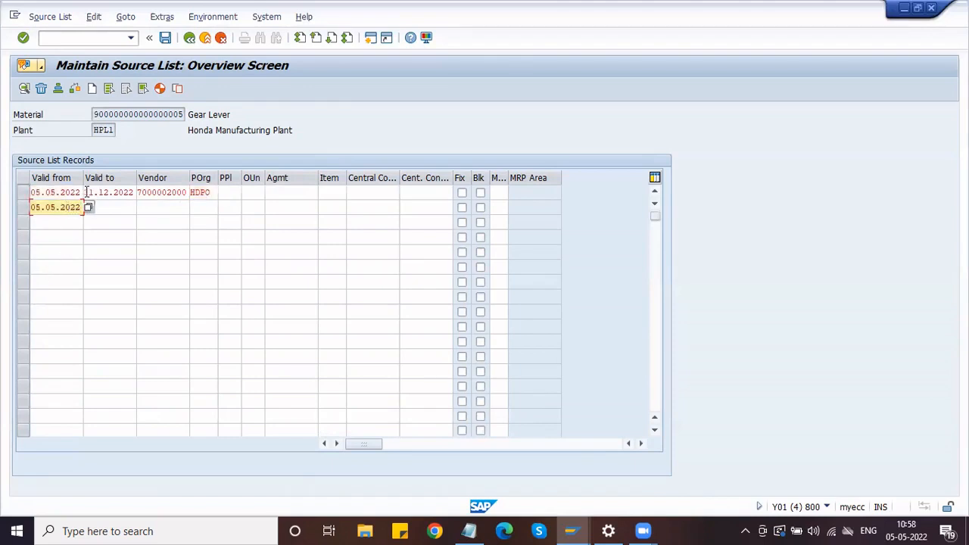
{"action": "left_click", "coordinate": [87, 192]}
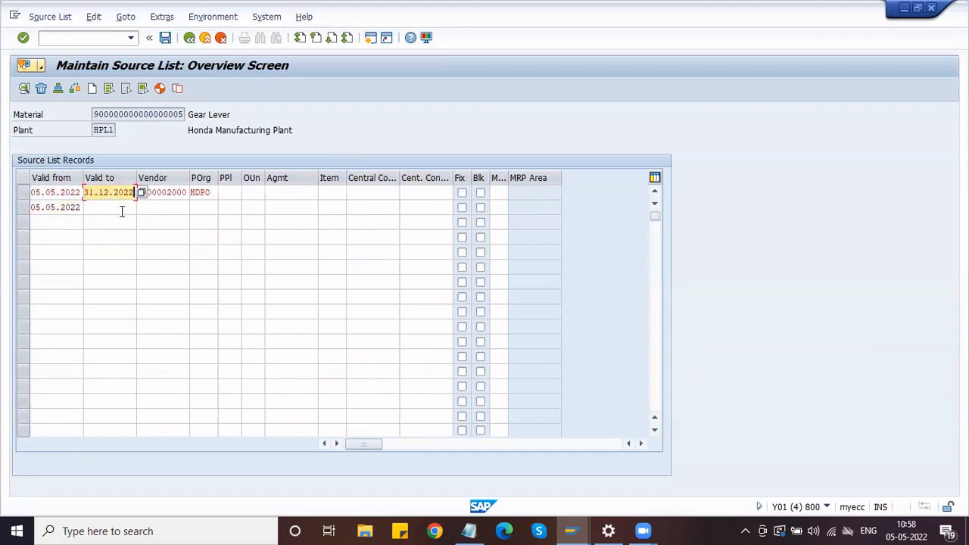
{"action": "left_click", "coordinate": [121, 208]}
{"action": "type", "text": "31.12.2022"}
{"action": "left_click", "coordinate": [151, 207]}
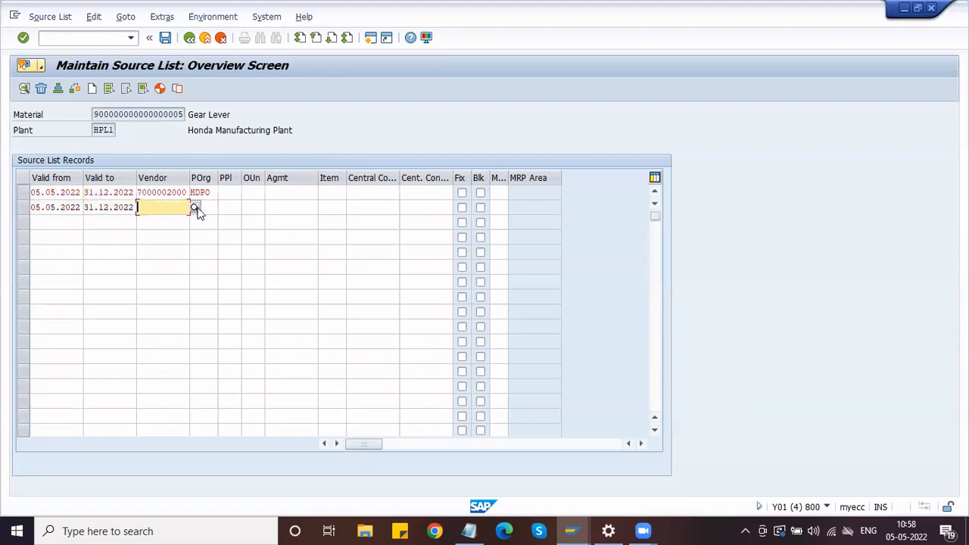
Assign BOSCH LTD as the second record's vendor via a company code HMOT search
{"action": "left_click", "coordinate": [195, 208]}
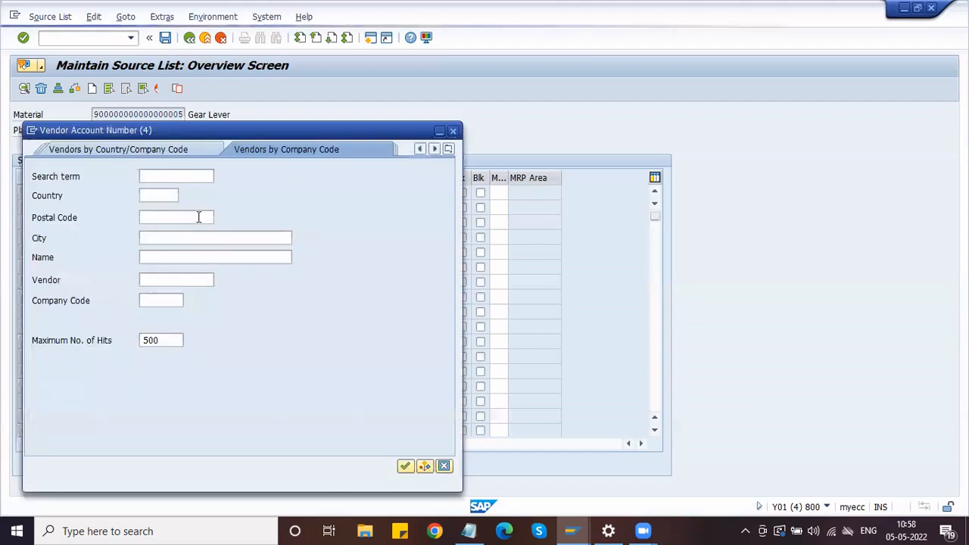
{"action": "left_click", "coordinate": [164, 303]}
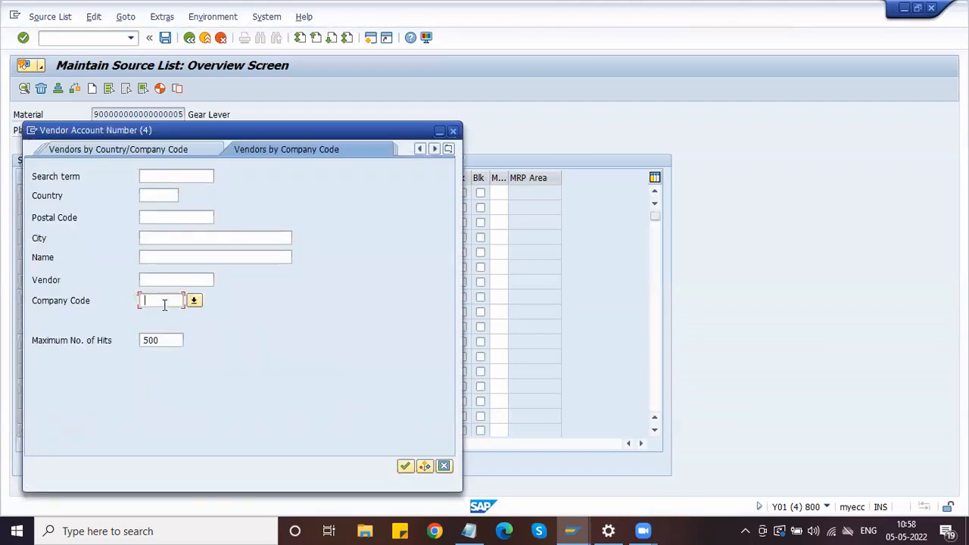
{"action": "type", "text": "HMOT"}
{"action": "key", "text": "Return"}
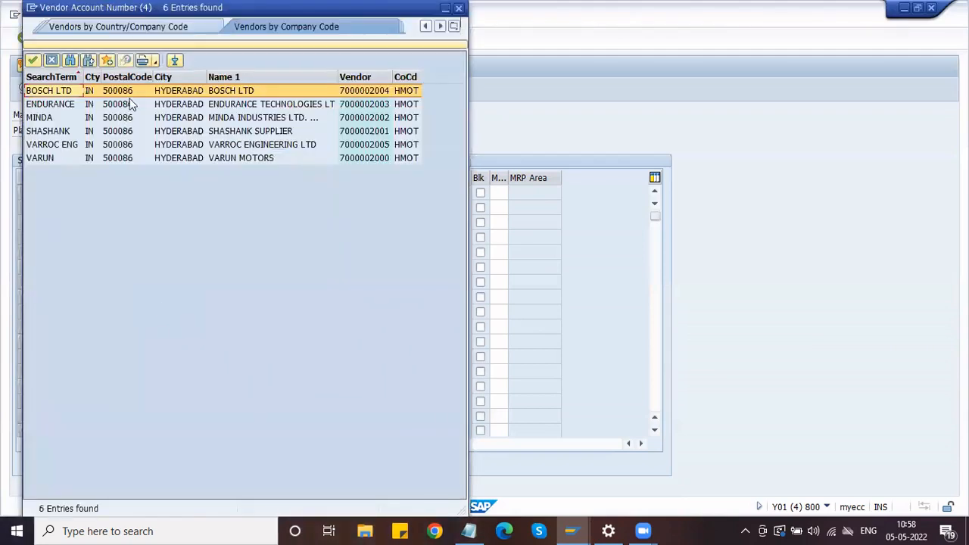
{"action": "double_click", "coordinate": [115, 92]}
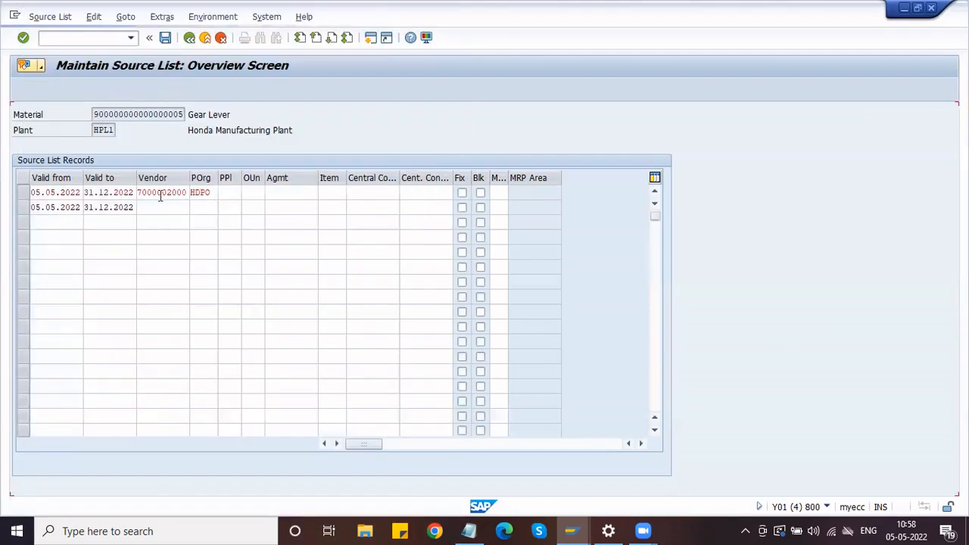
Give the second record purchasing organization HDPO from history and validate both records
{"action": "left_click", "coordinate": [208, 209]}
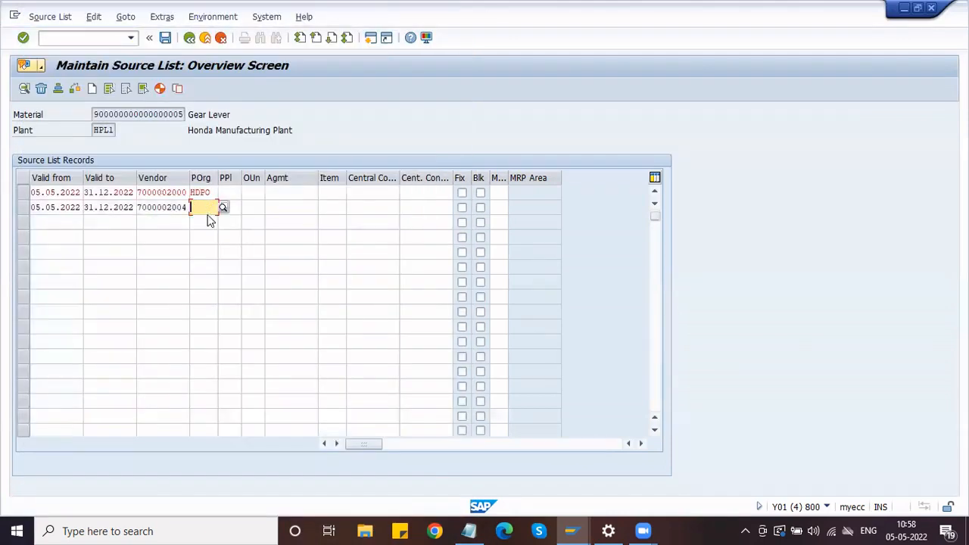
{"action": "key", "text": "space"}
{"action": "left_click", "coordinate": [209, 218]}
{"action": "key", "text": "Return"}
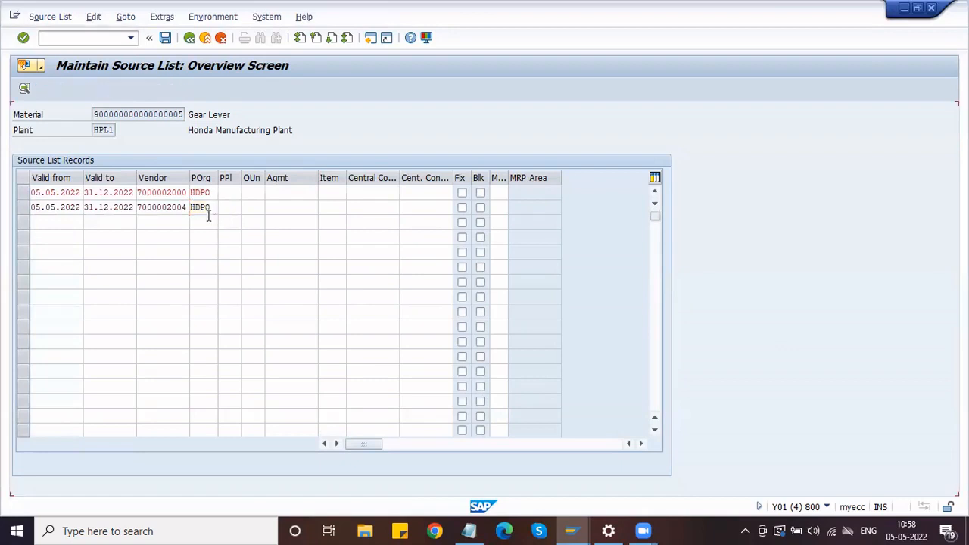
{"action": "left_click", "coordinate": [116, 207]}
{"action": "left_click", "coordinate": [54, 220]}
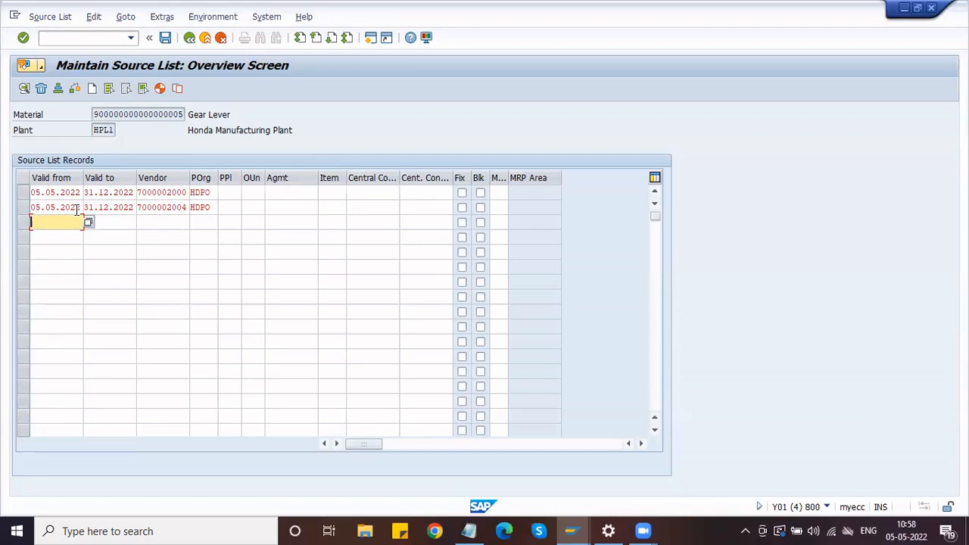
Change the first record's Valid to date to 31.05.2022
{"action": "left_click", "coordinate": [157, 193]}
{"action": "key", "text": "shift+Tab"}
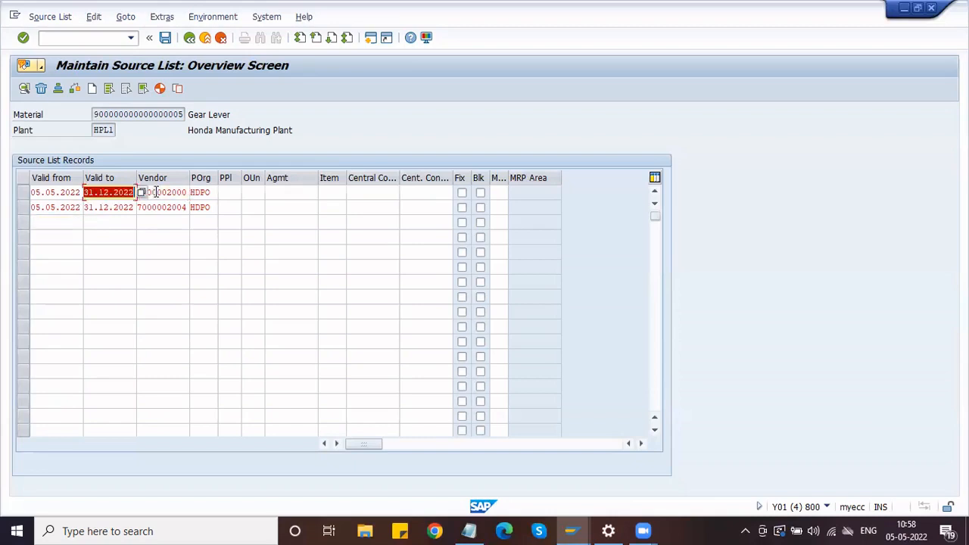
{"action": "key", "text": "BackSpace"}
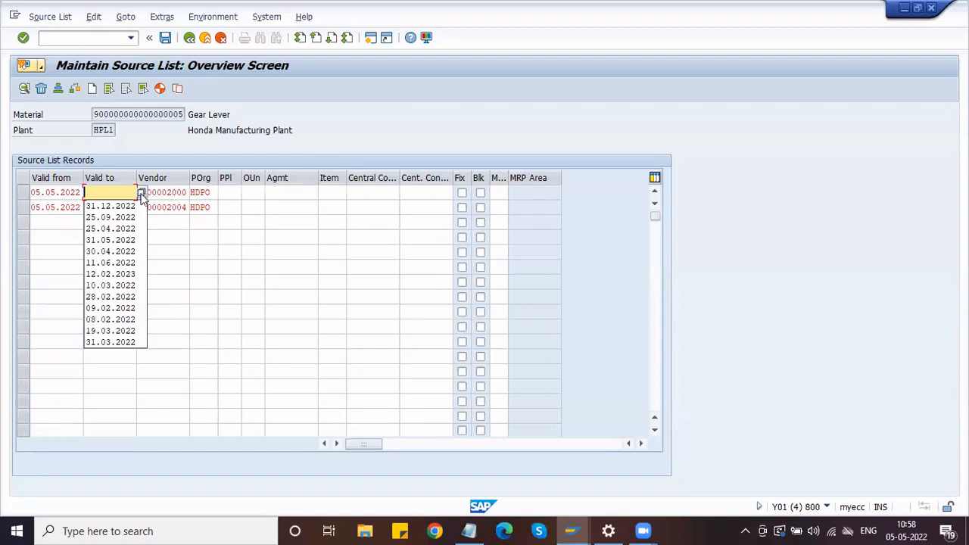
{"action": "left_click", "coordinate": [142, 193]}
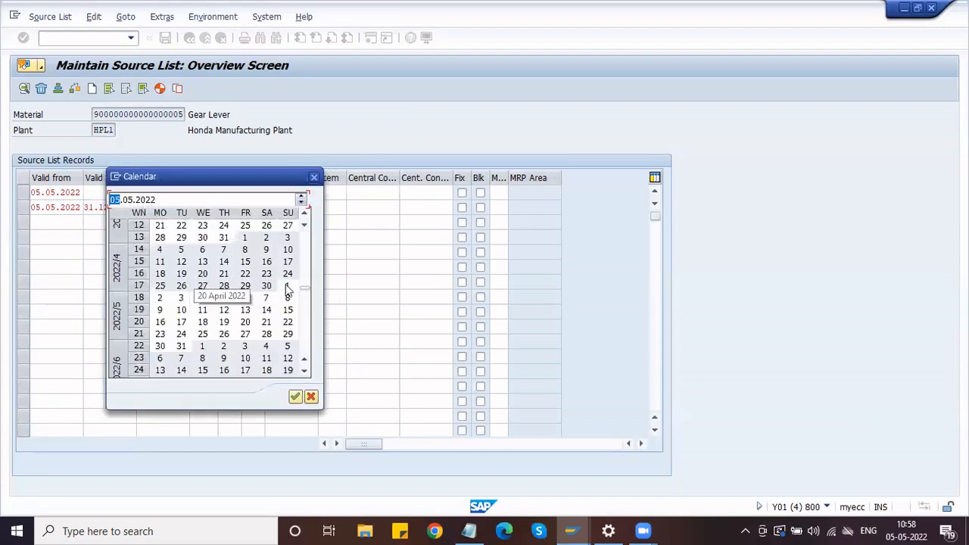
{"action": "double_click", "coordinate": [181, 346]}
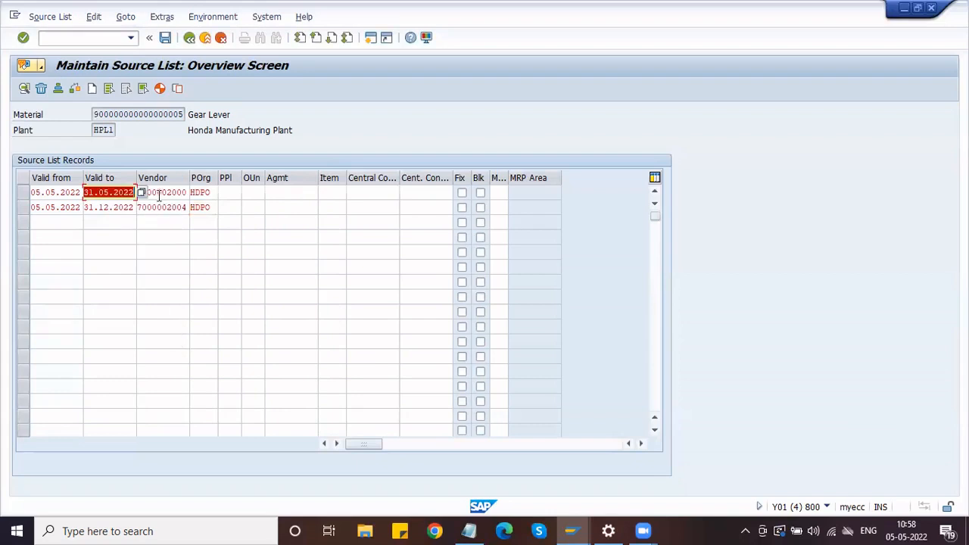
{"action": "left_click", "coordinate": [159, 194]}
Change the second record's Valid from date to 01.06.2022
{"action": "left_click", "coordinate": [151, 207]}
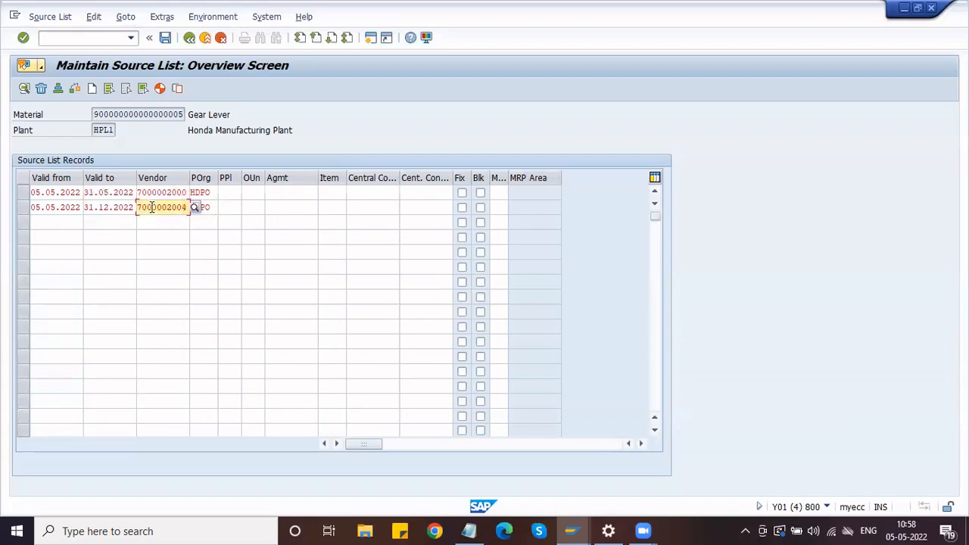
{"action": "key", "text": "shift+Tab"}
{"action": "key", "text": "shift+Tab"}
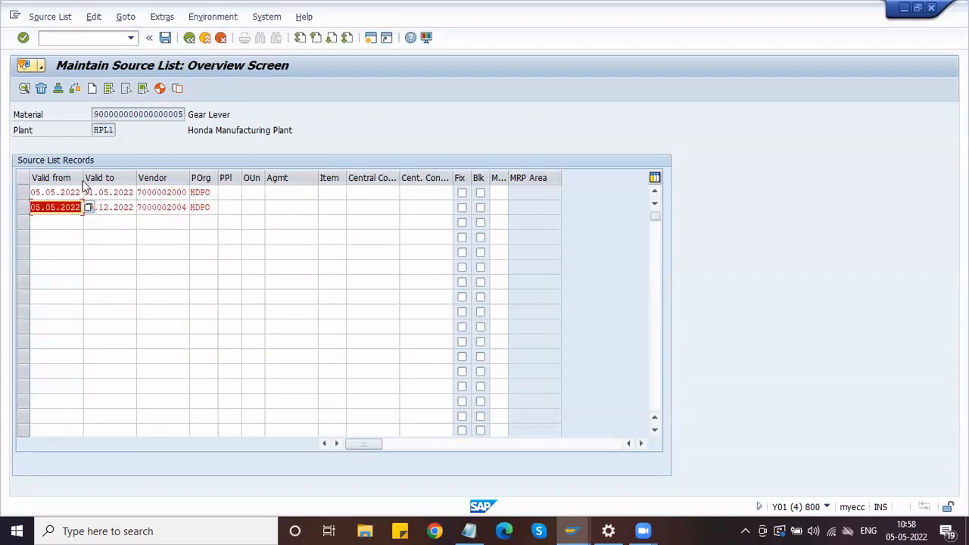
{"action": "key", "text": "BackSpace"}
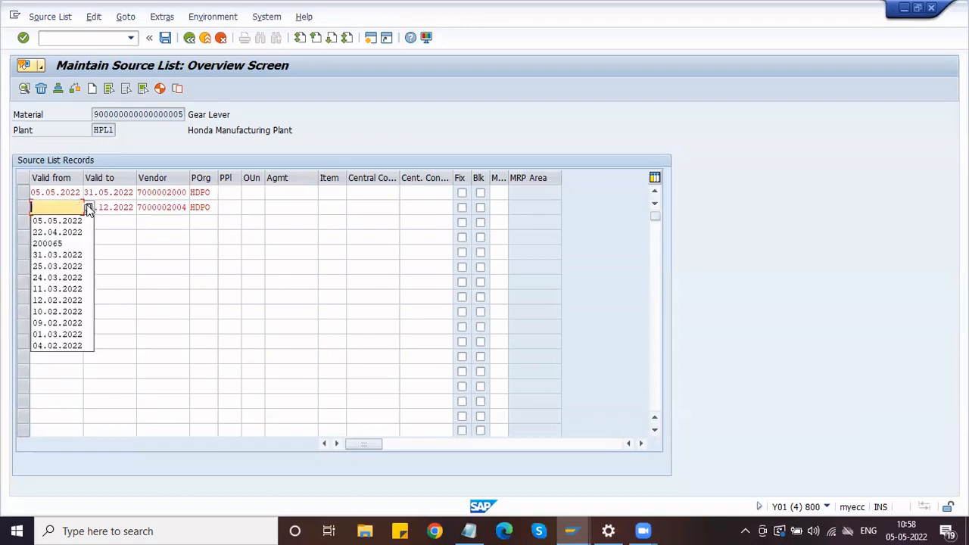
{"action": "left_click", "coordinate": [87, 207]}
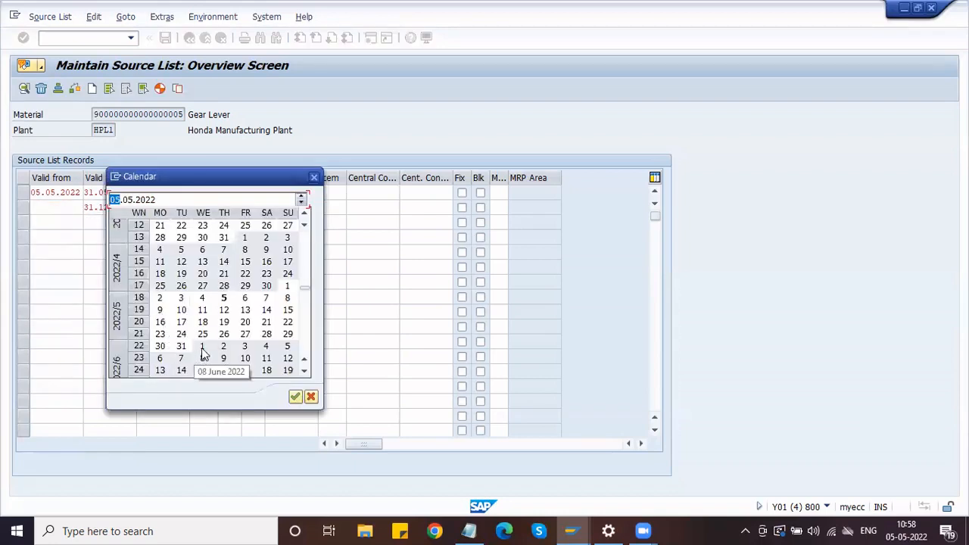
{"action": "double_click", "coordinate": [203, 346]}
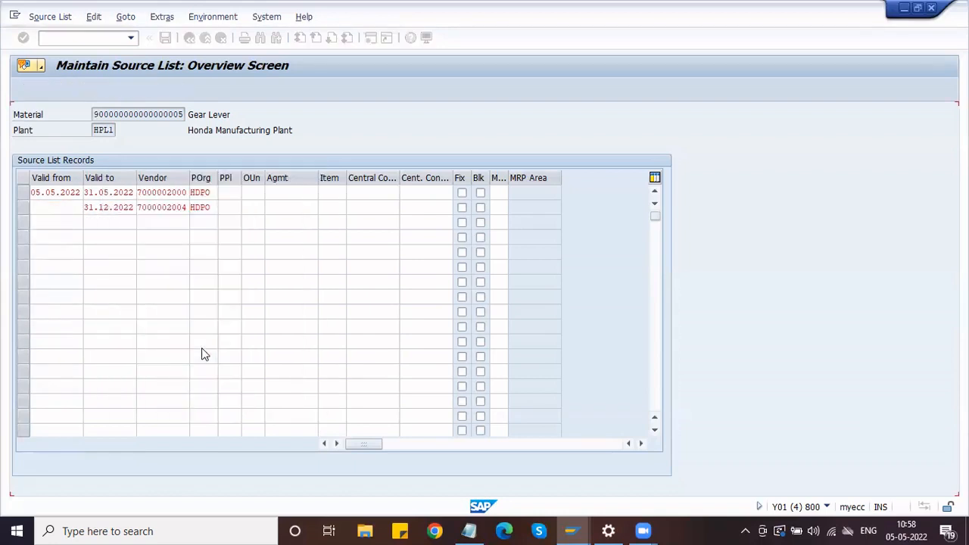
{"action": "left_click", "coordinate": [113, 209]}
{"action": "left_click", "coordinate": [176, 207]}
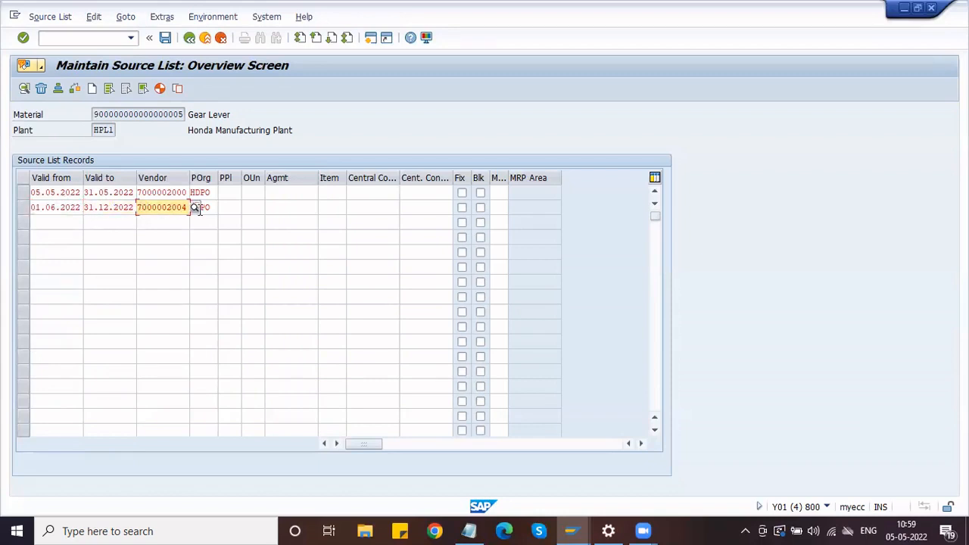
{"action": "left_click", "coordinate": [203, 208]}
{"action": "left_click", "coordinate": [126, 210]}
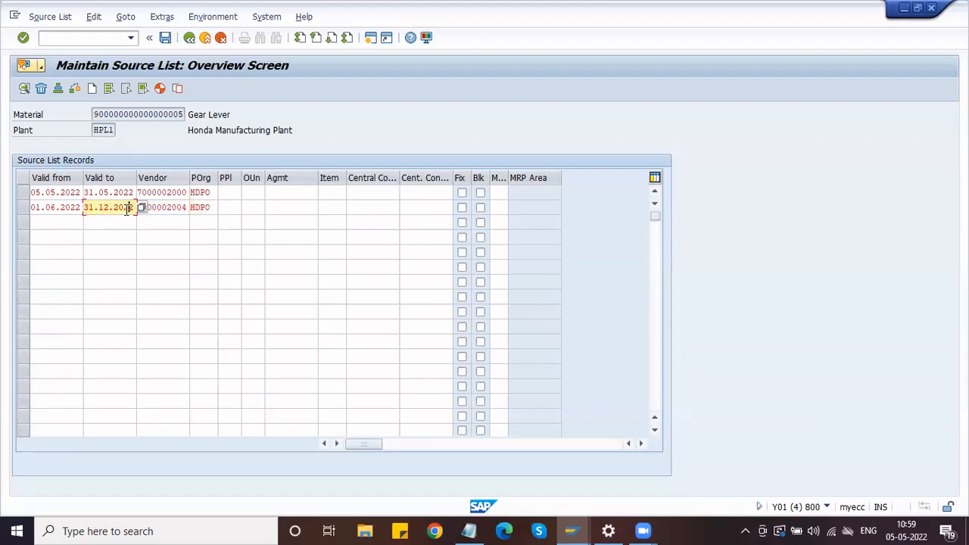
{"action": "left_click", "coordinate": [177, 209]}
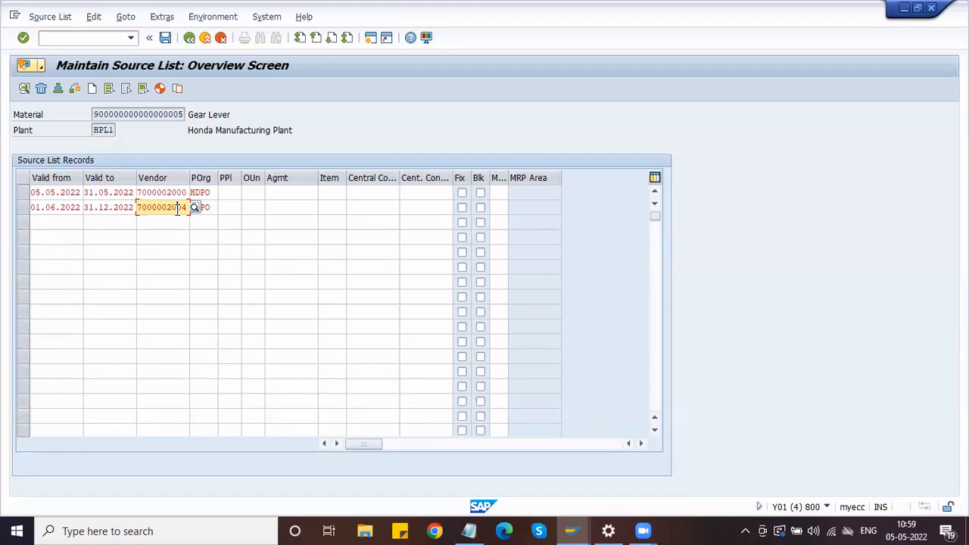
{"action": "left_click", "coordinate": [134, 192]}
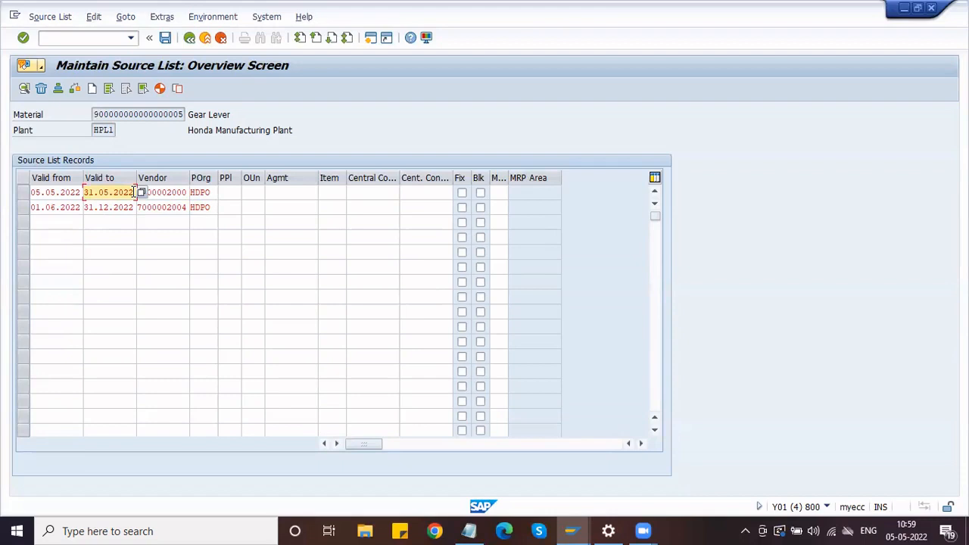
{"action": "left_click", "coordinate": [172, 192]}
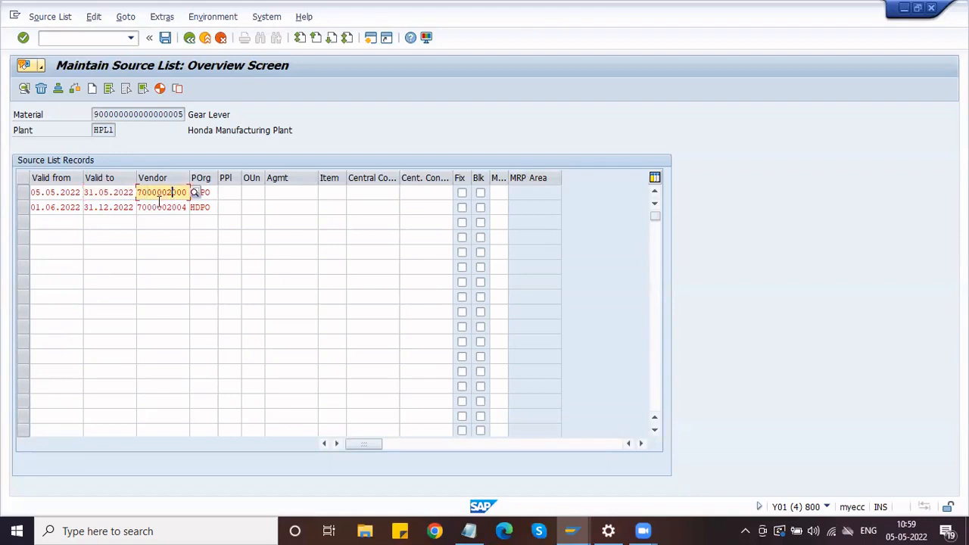
{"action": "left_click_drag", "start_coordinate": [140, 192], "coordinate": [193, 188]}
{"action": "left_click", "coordinate": [160, 206]}
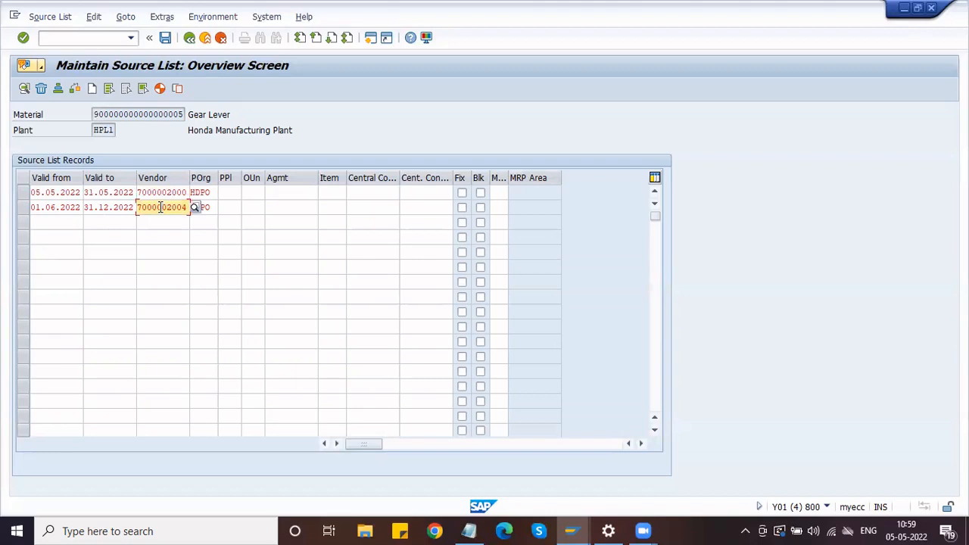
{"action": "left_click", "coordinate": [114, 206]}
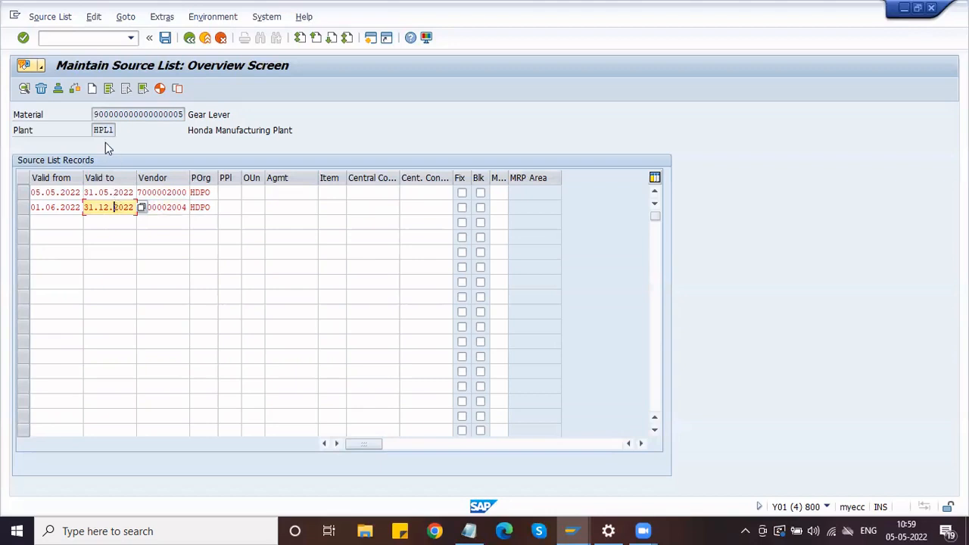
{"action": "left_click", "coordinate": [60, 207]}
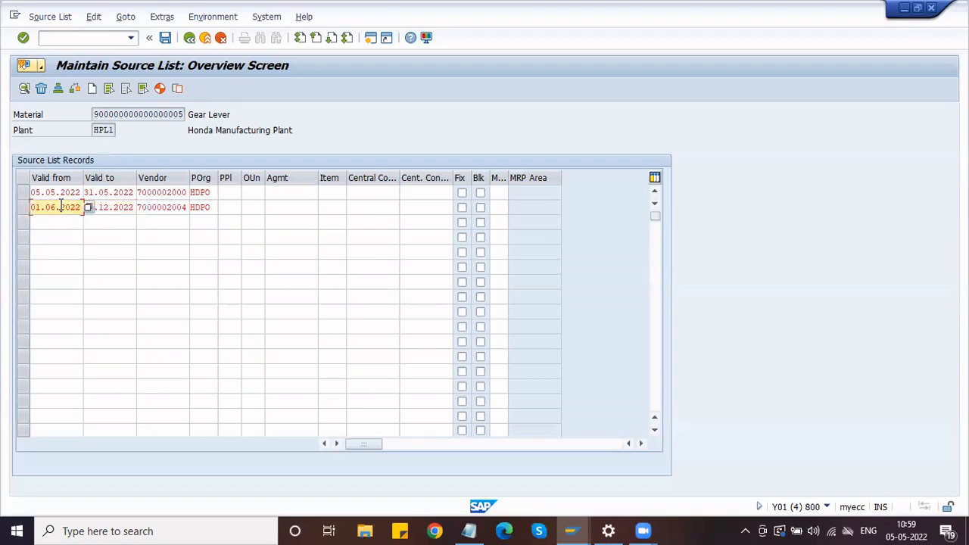
{"action": "left_click", "coordinate": [129, 208]}
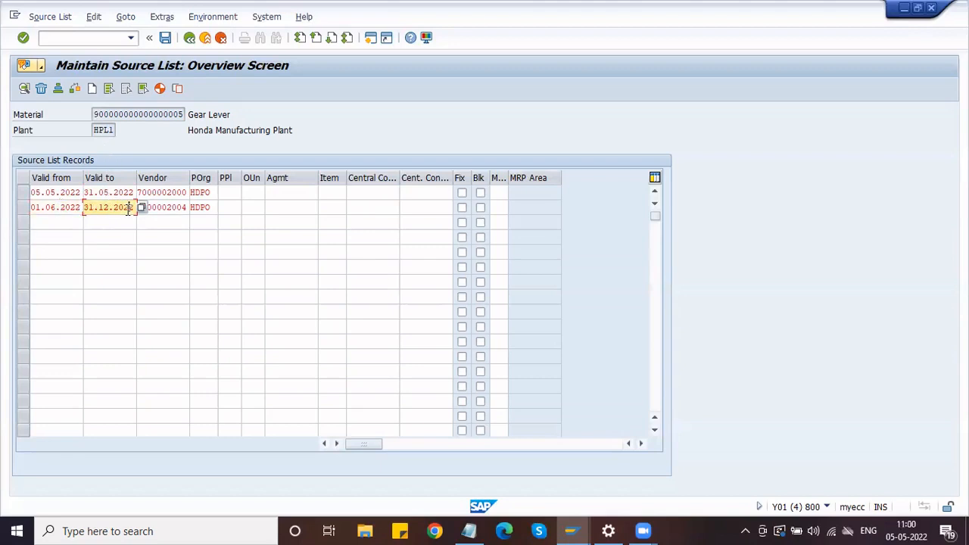
{"action": "left_click", "coordinate": [167, 207]}
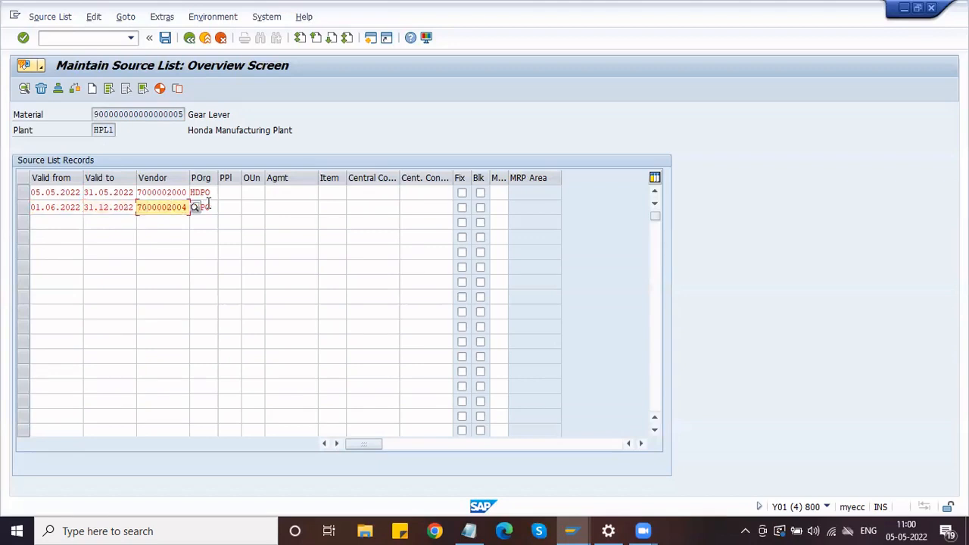
{"action": "left_click", "coordinate": [204, 207]}
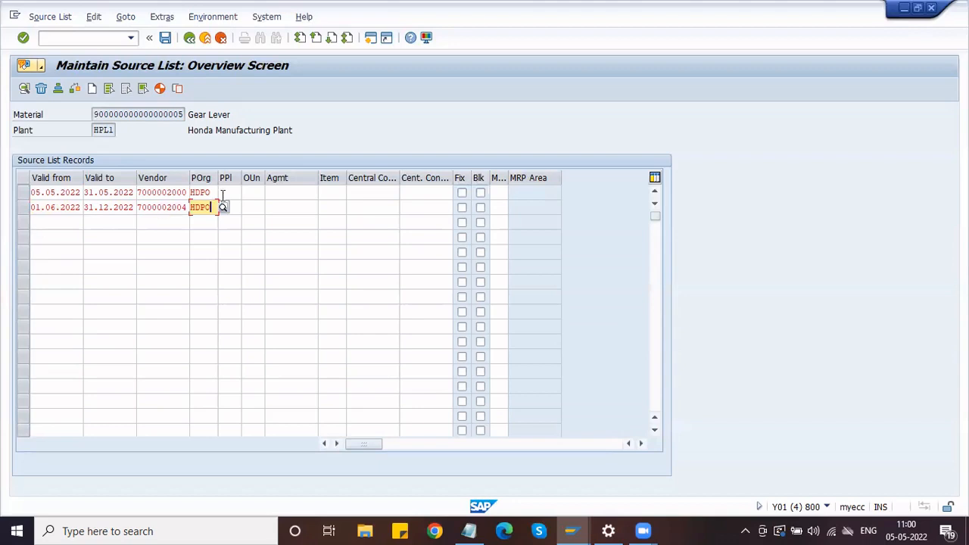
{"action": "left_click", "coordinate": [481, 193]}
{"action": "left_click", "coordinate": [462, 193]}
{"action": "left_click", "coordinate": [462, 193]}
Review both records' agreement cells and save the Gear Lever source list
{"action": "left_click", "coordinate": [309, 192]}
{"action": "left_click", "coordinate": [337, 192]}
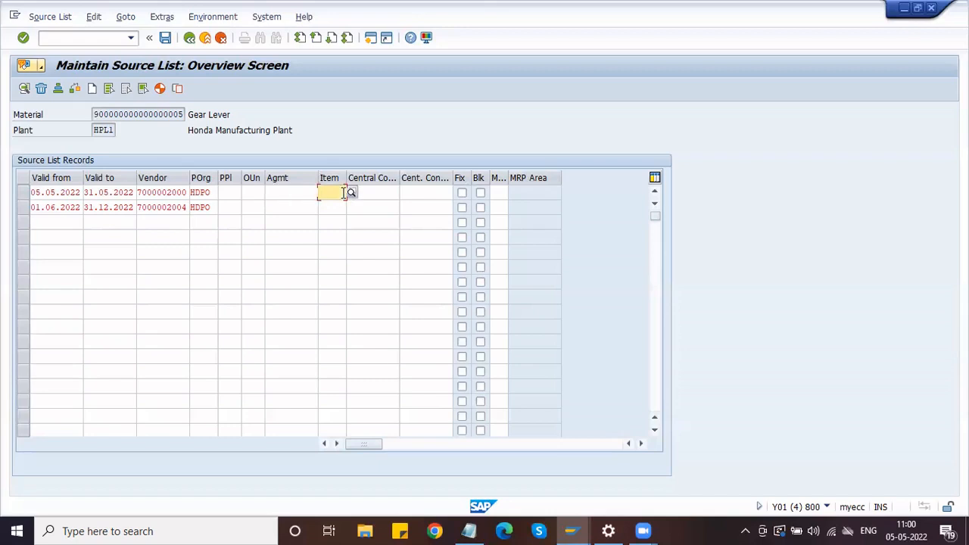
{"action": "left_click", "coordinate": [304, 193]}
{"action": "left_click", "coordinate": [305, 206]}
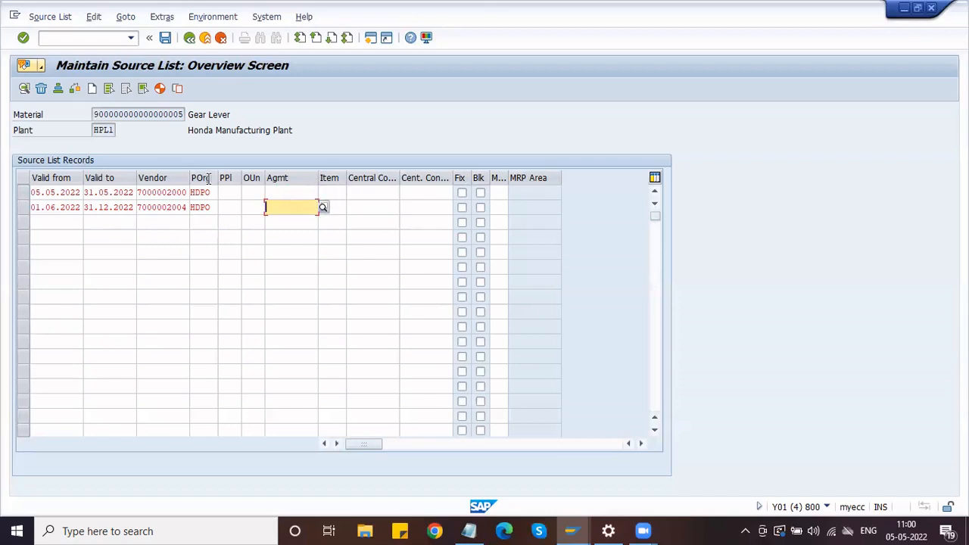
{"action": "left_click", "coordinate": [165, 38]}
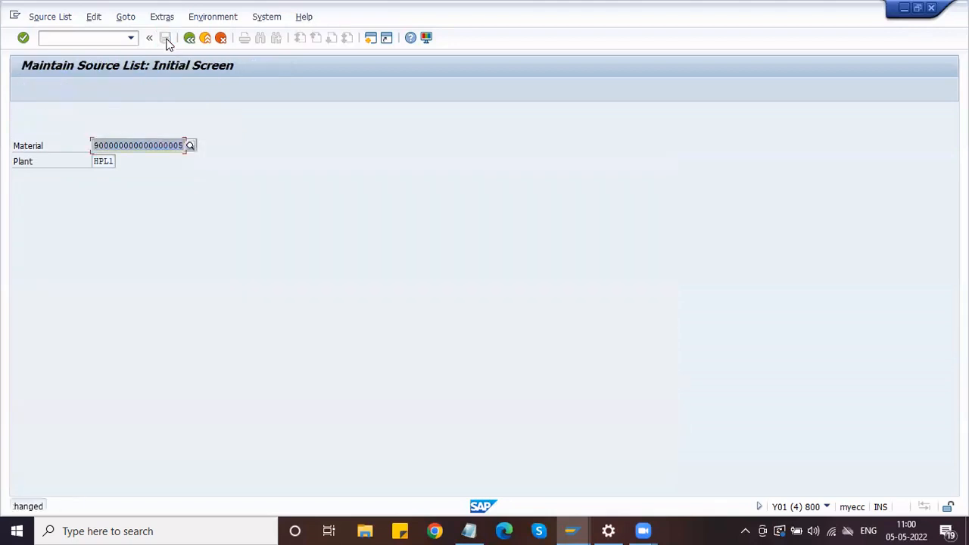